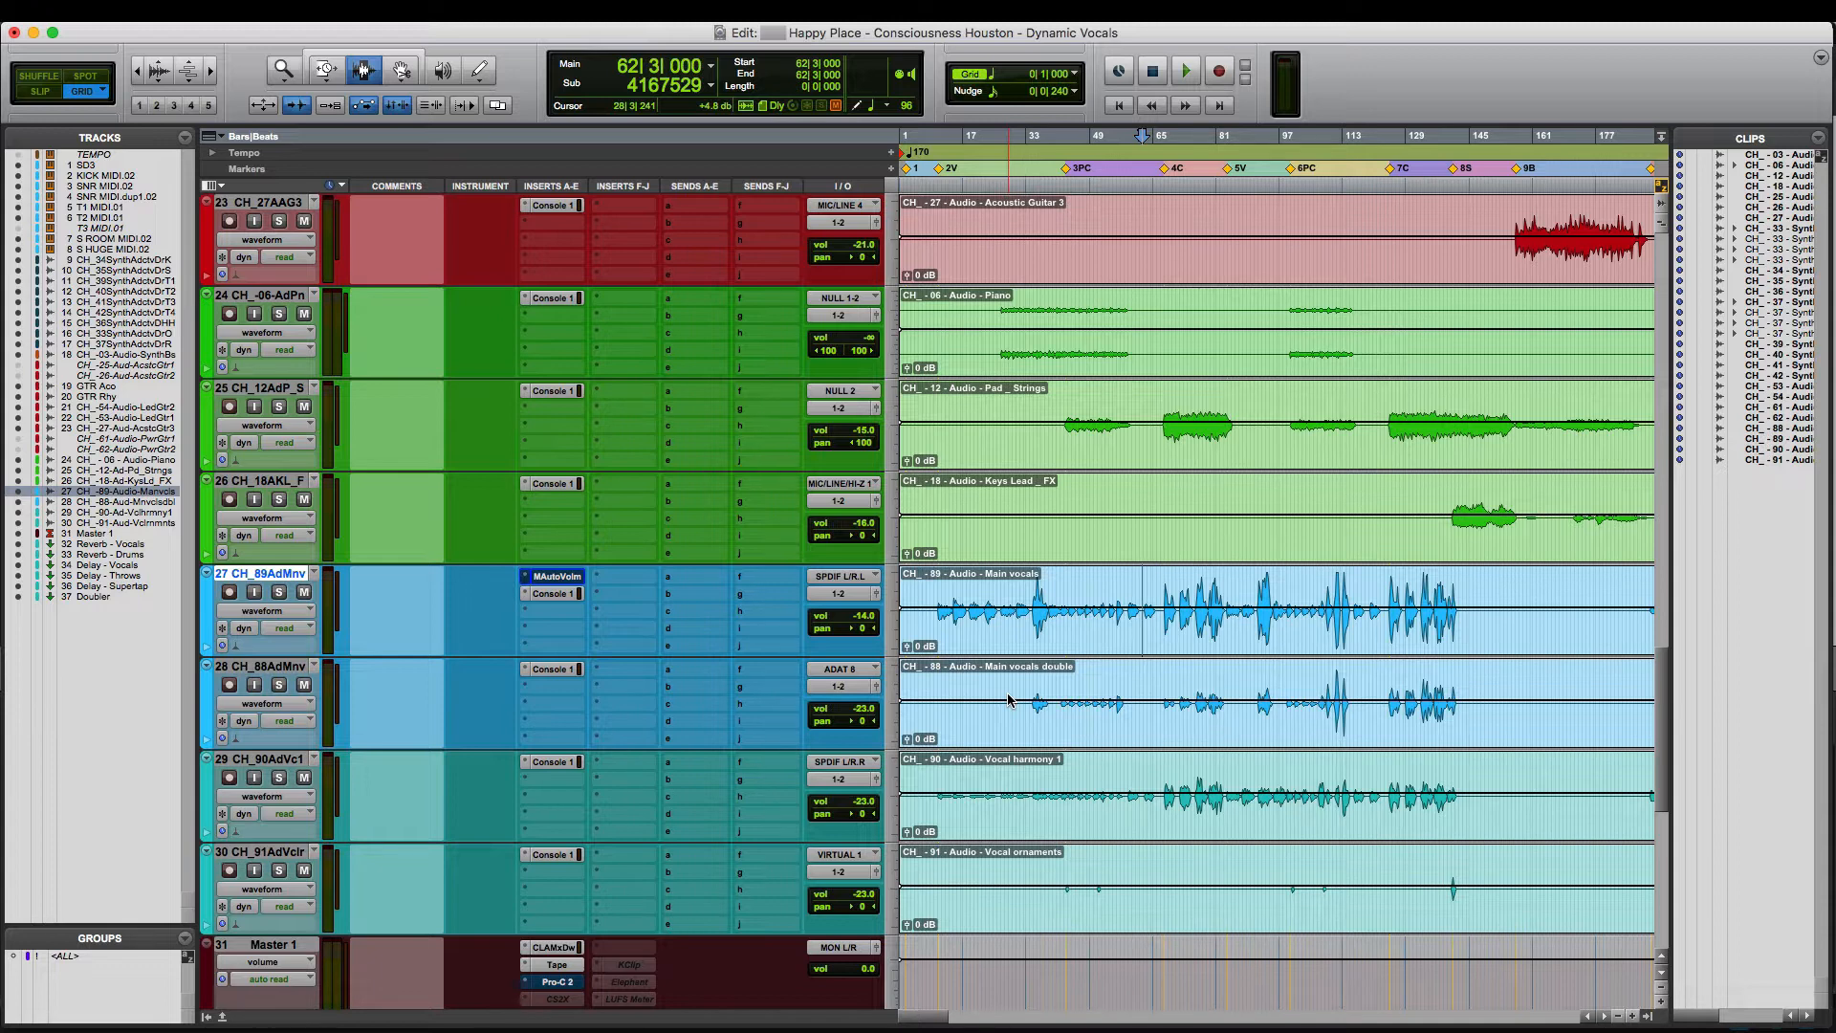
- Play the song from bar 62 through the start of the chorus, and stop playback
key(space)
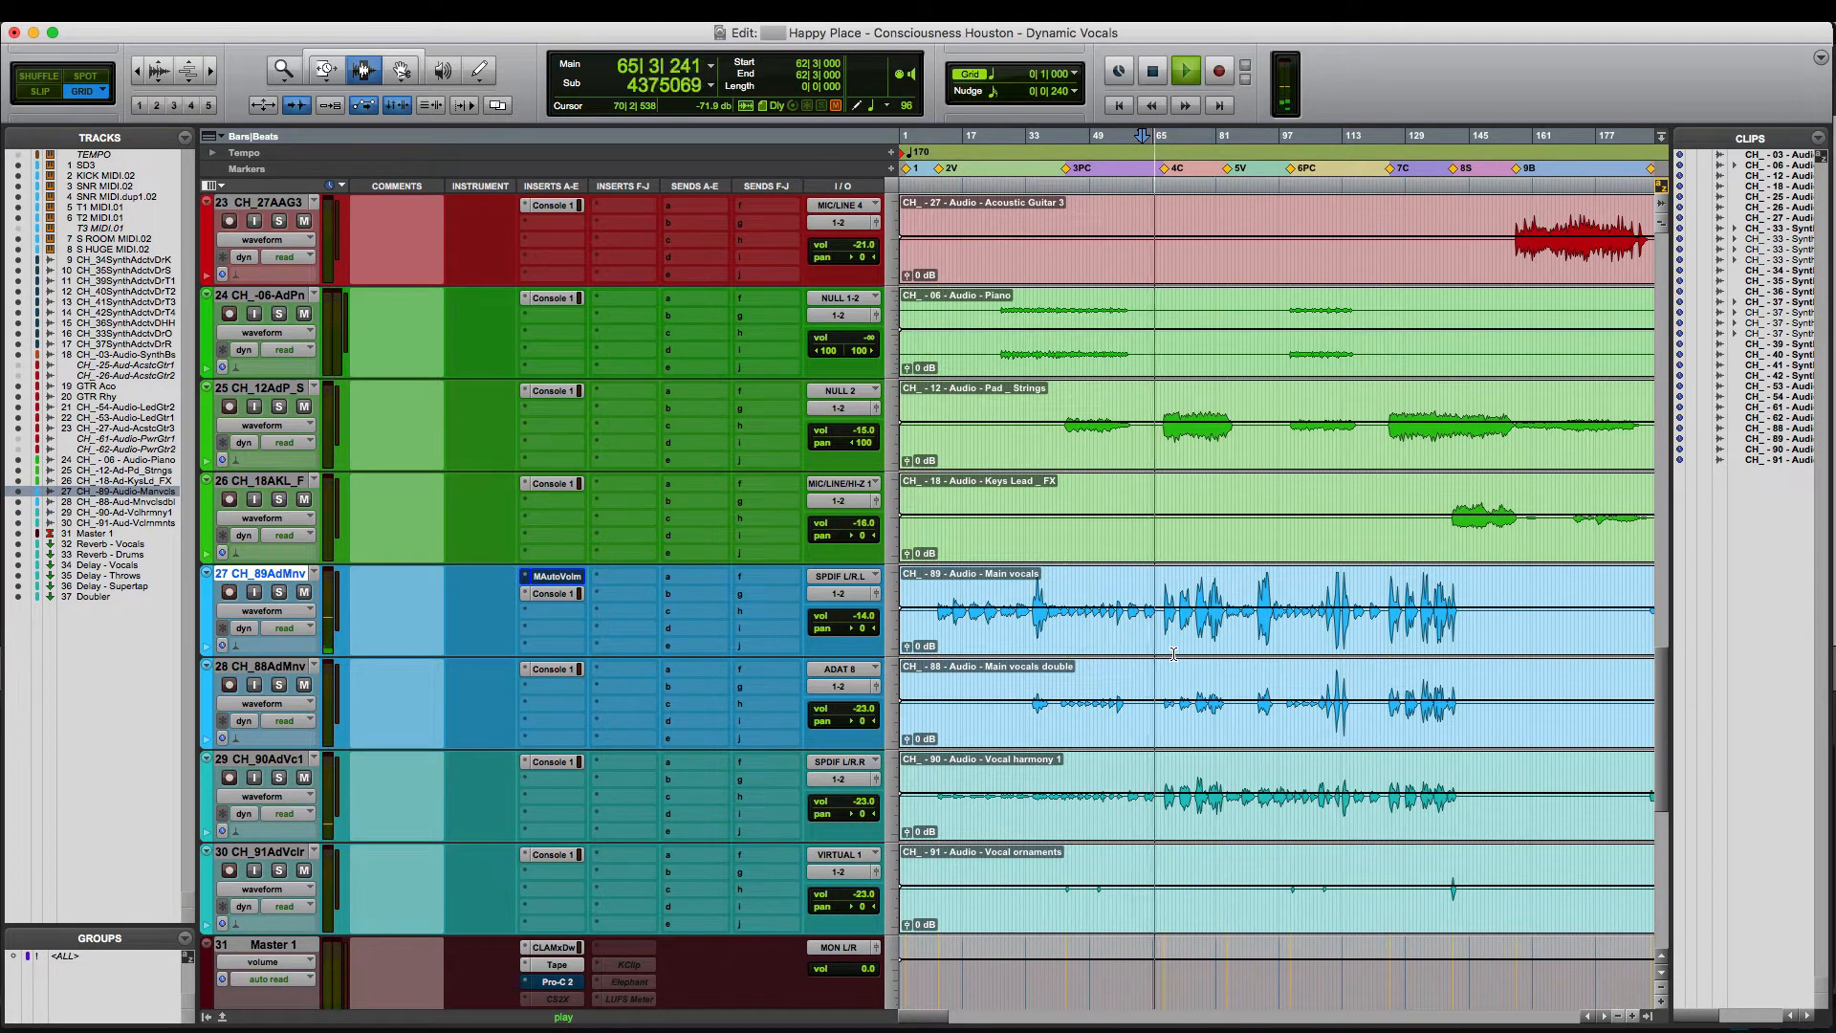
key(t)
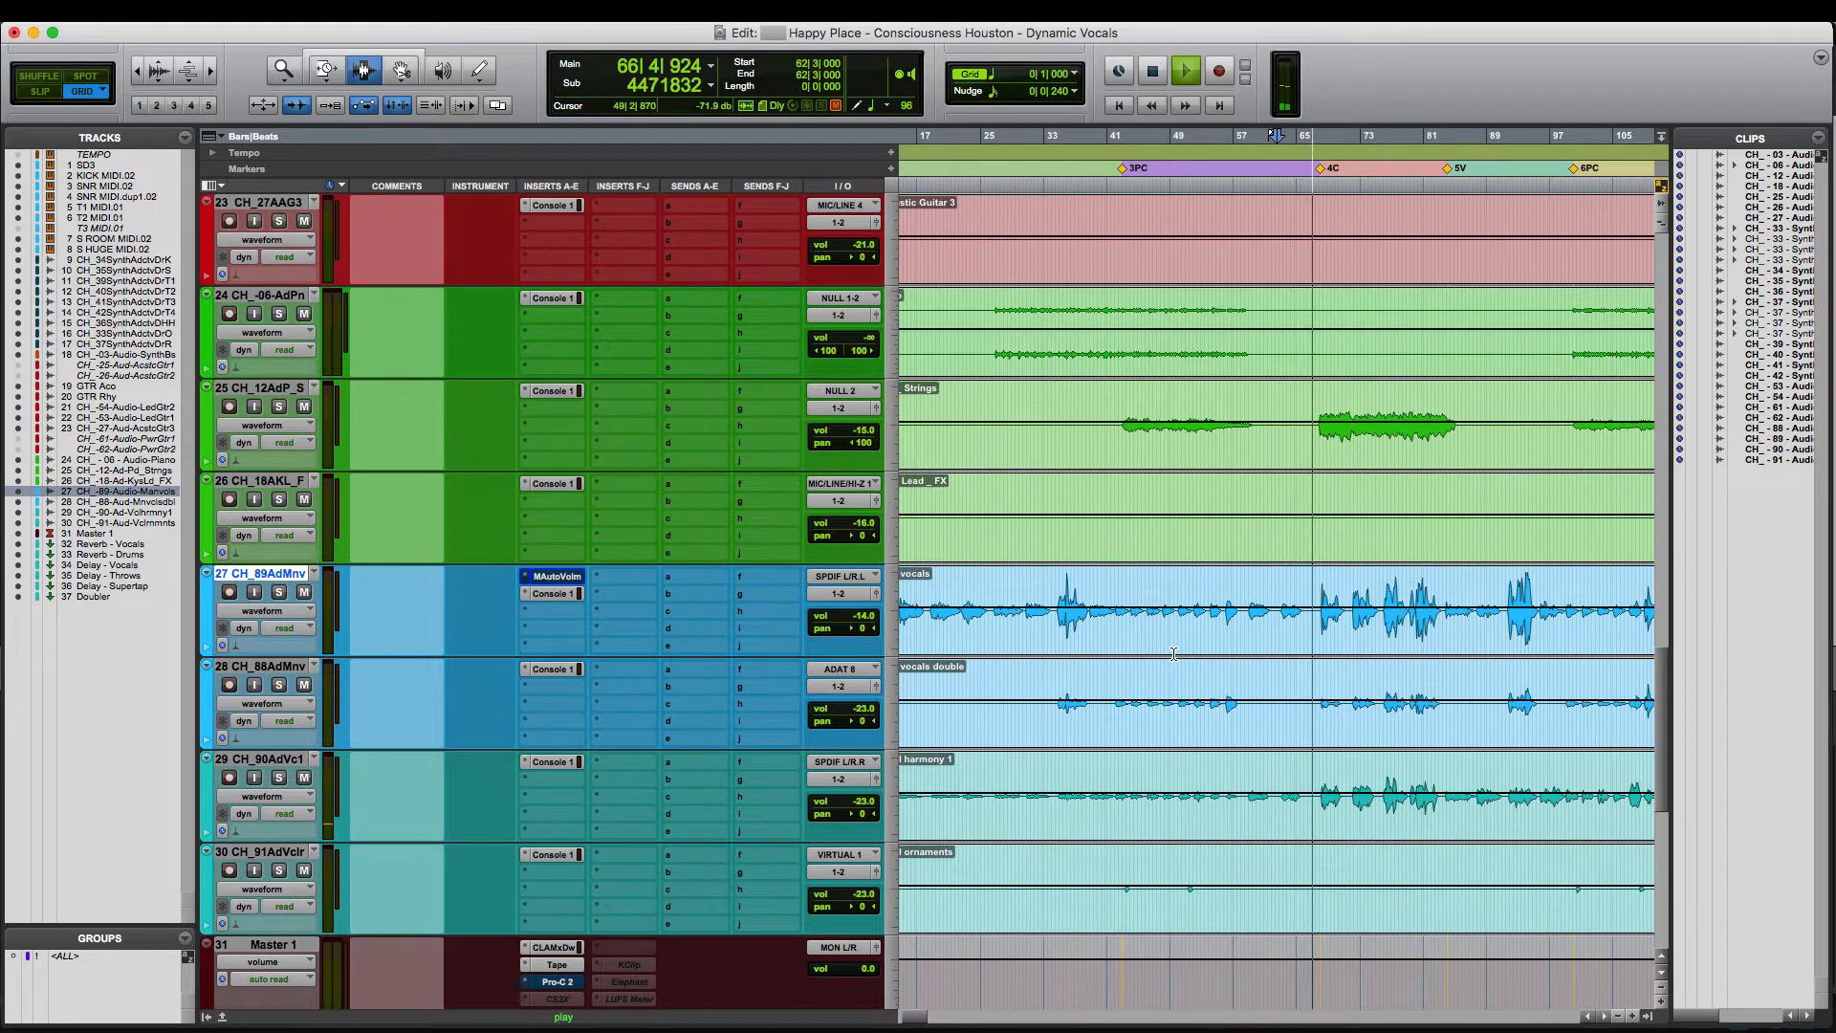
scroll(1176, 654, right, 3)
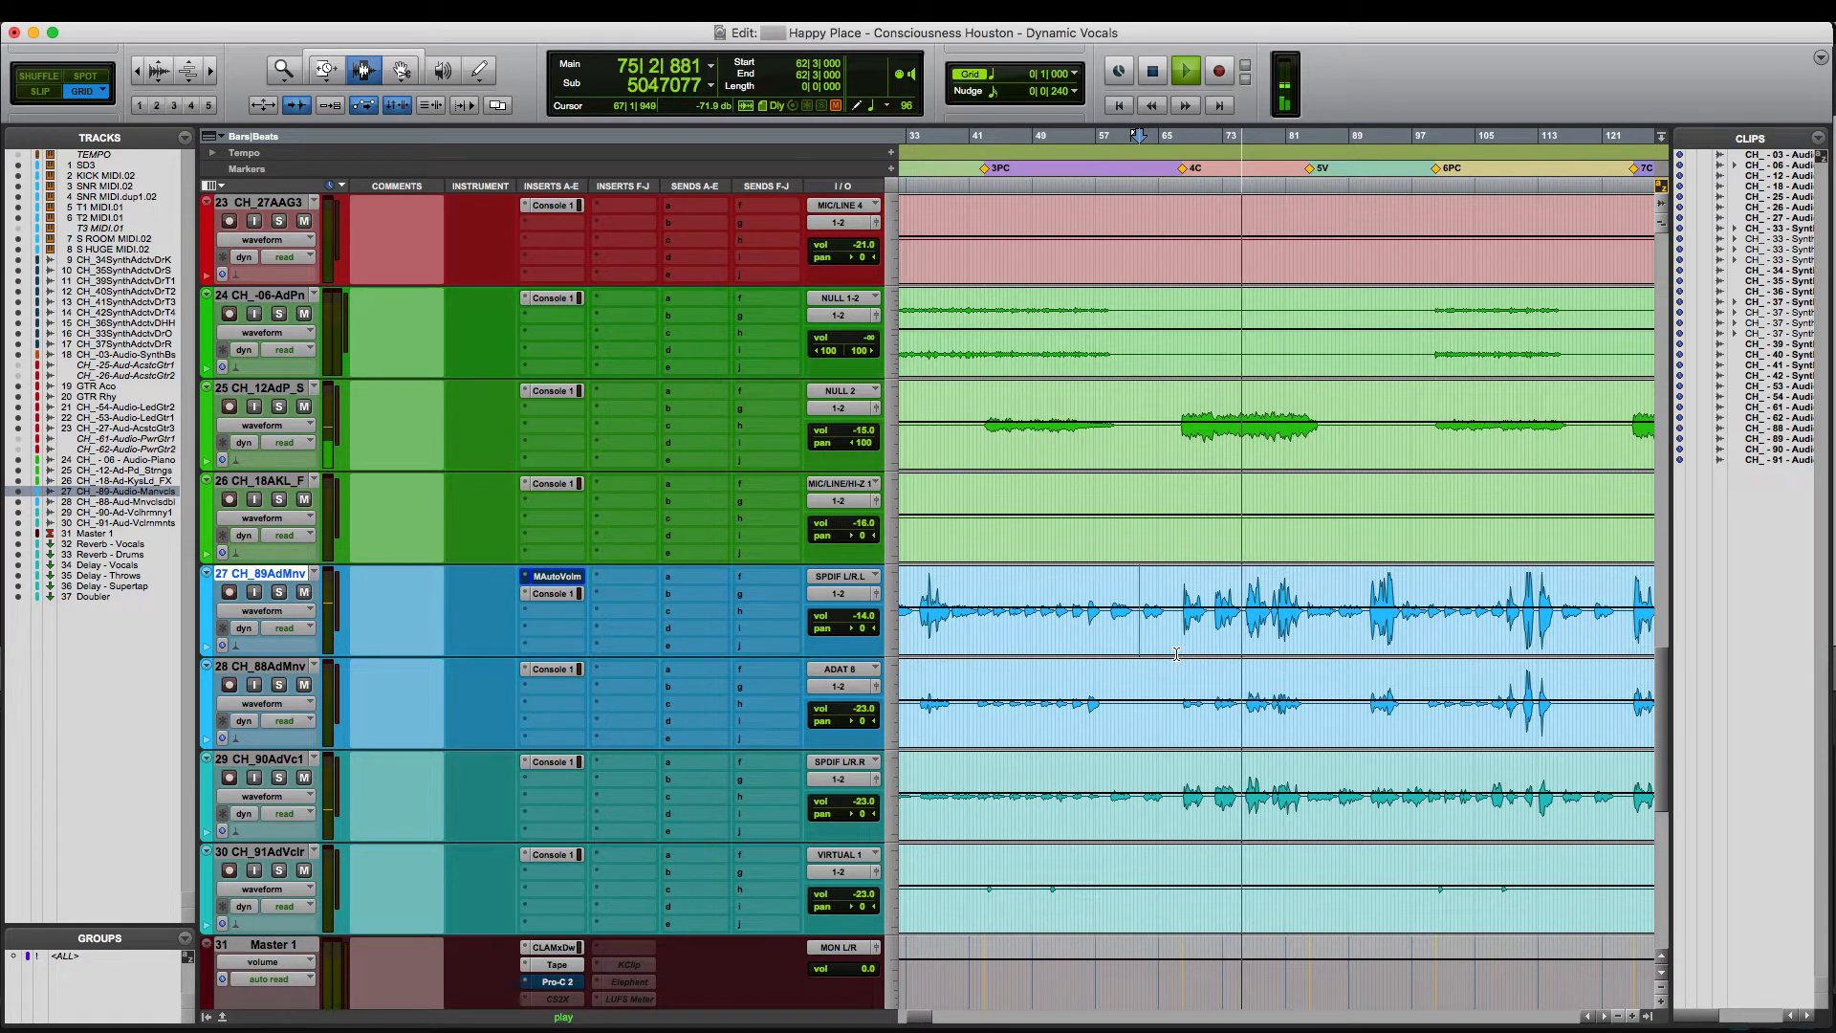
key(space)
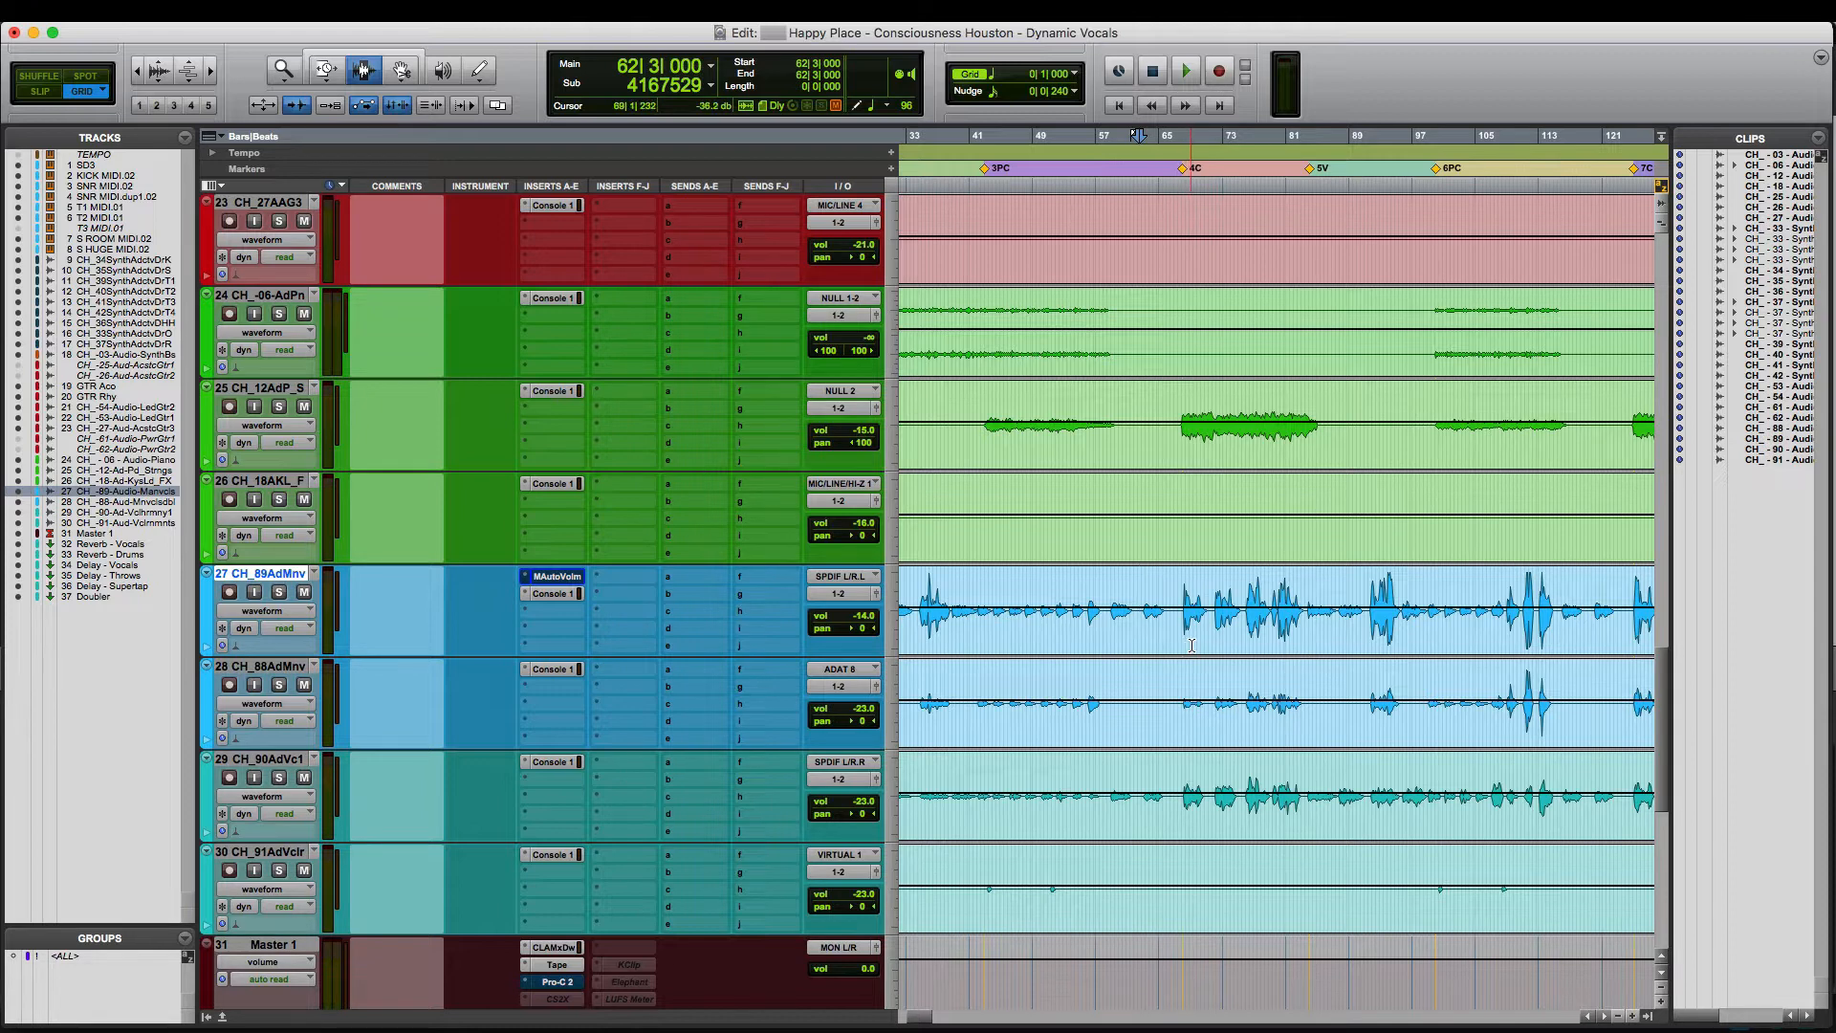
- Compare the Main vocals waveform in the verse after the 4C chorus with the part leading into that chorus
click(1339, 631)
scroll(1342, 631, right, 2)
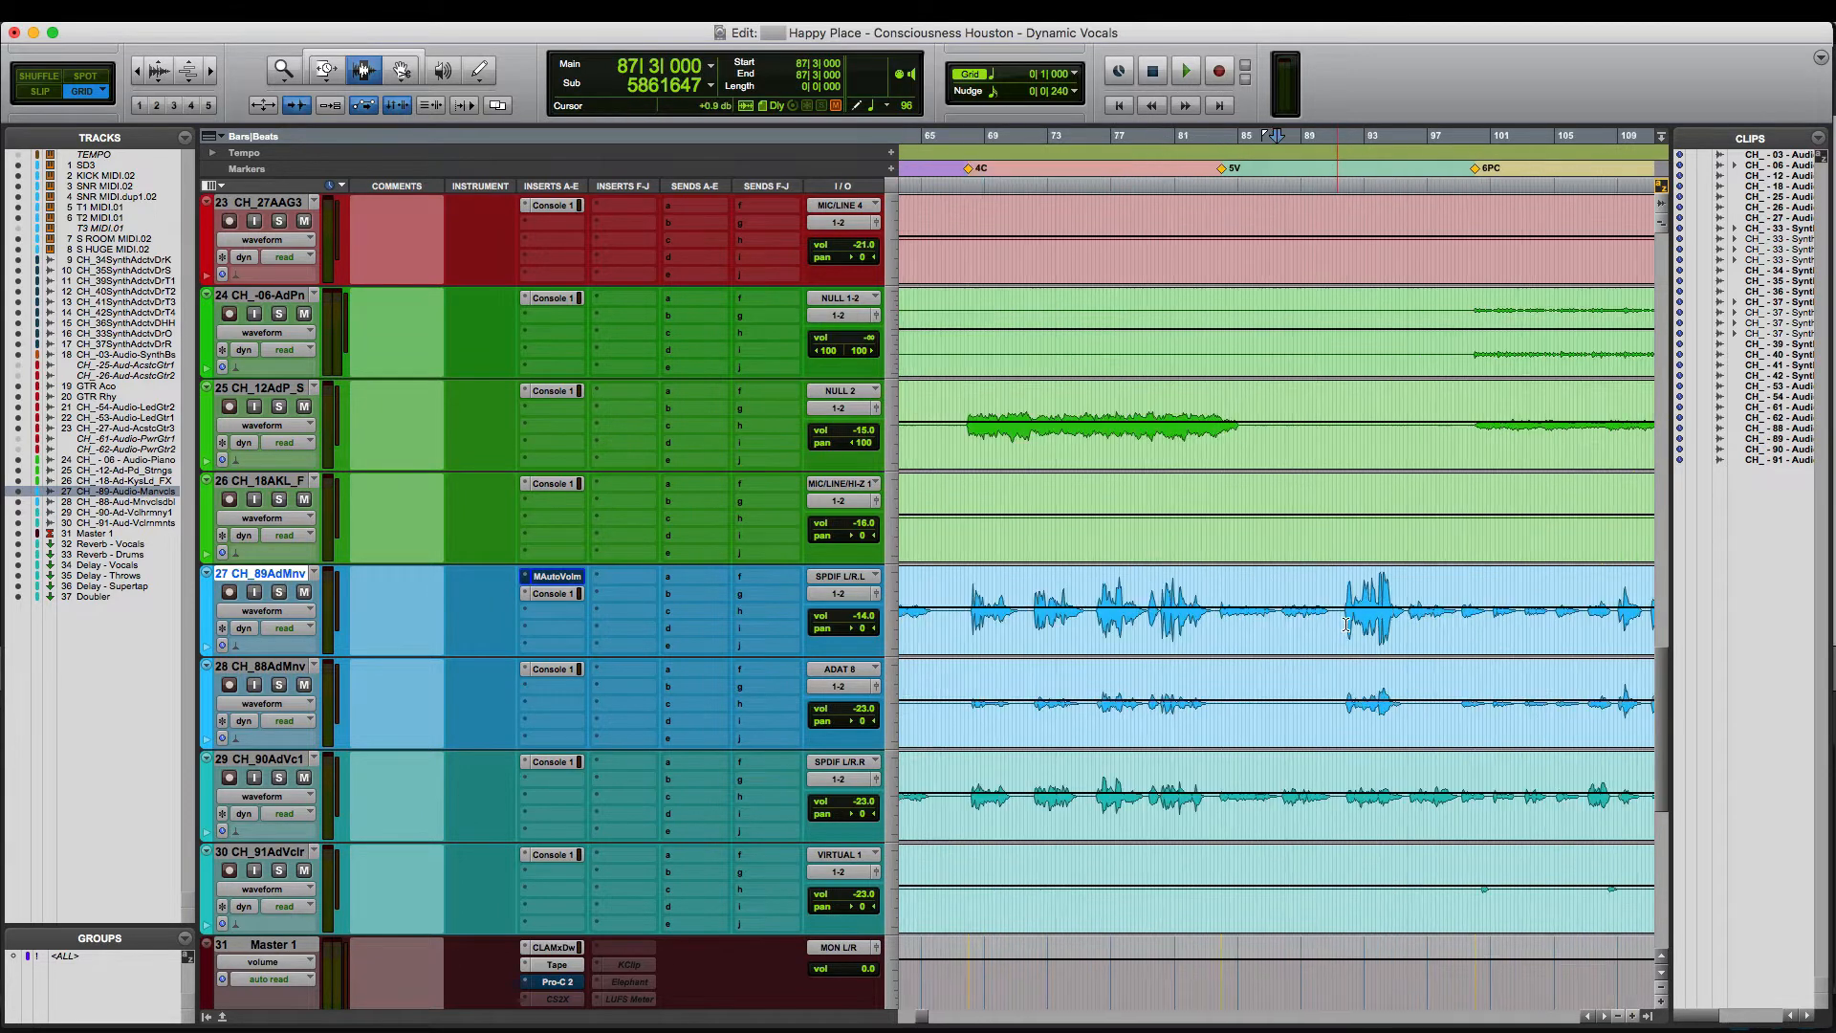
key(r)
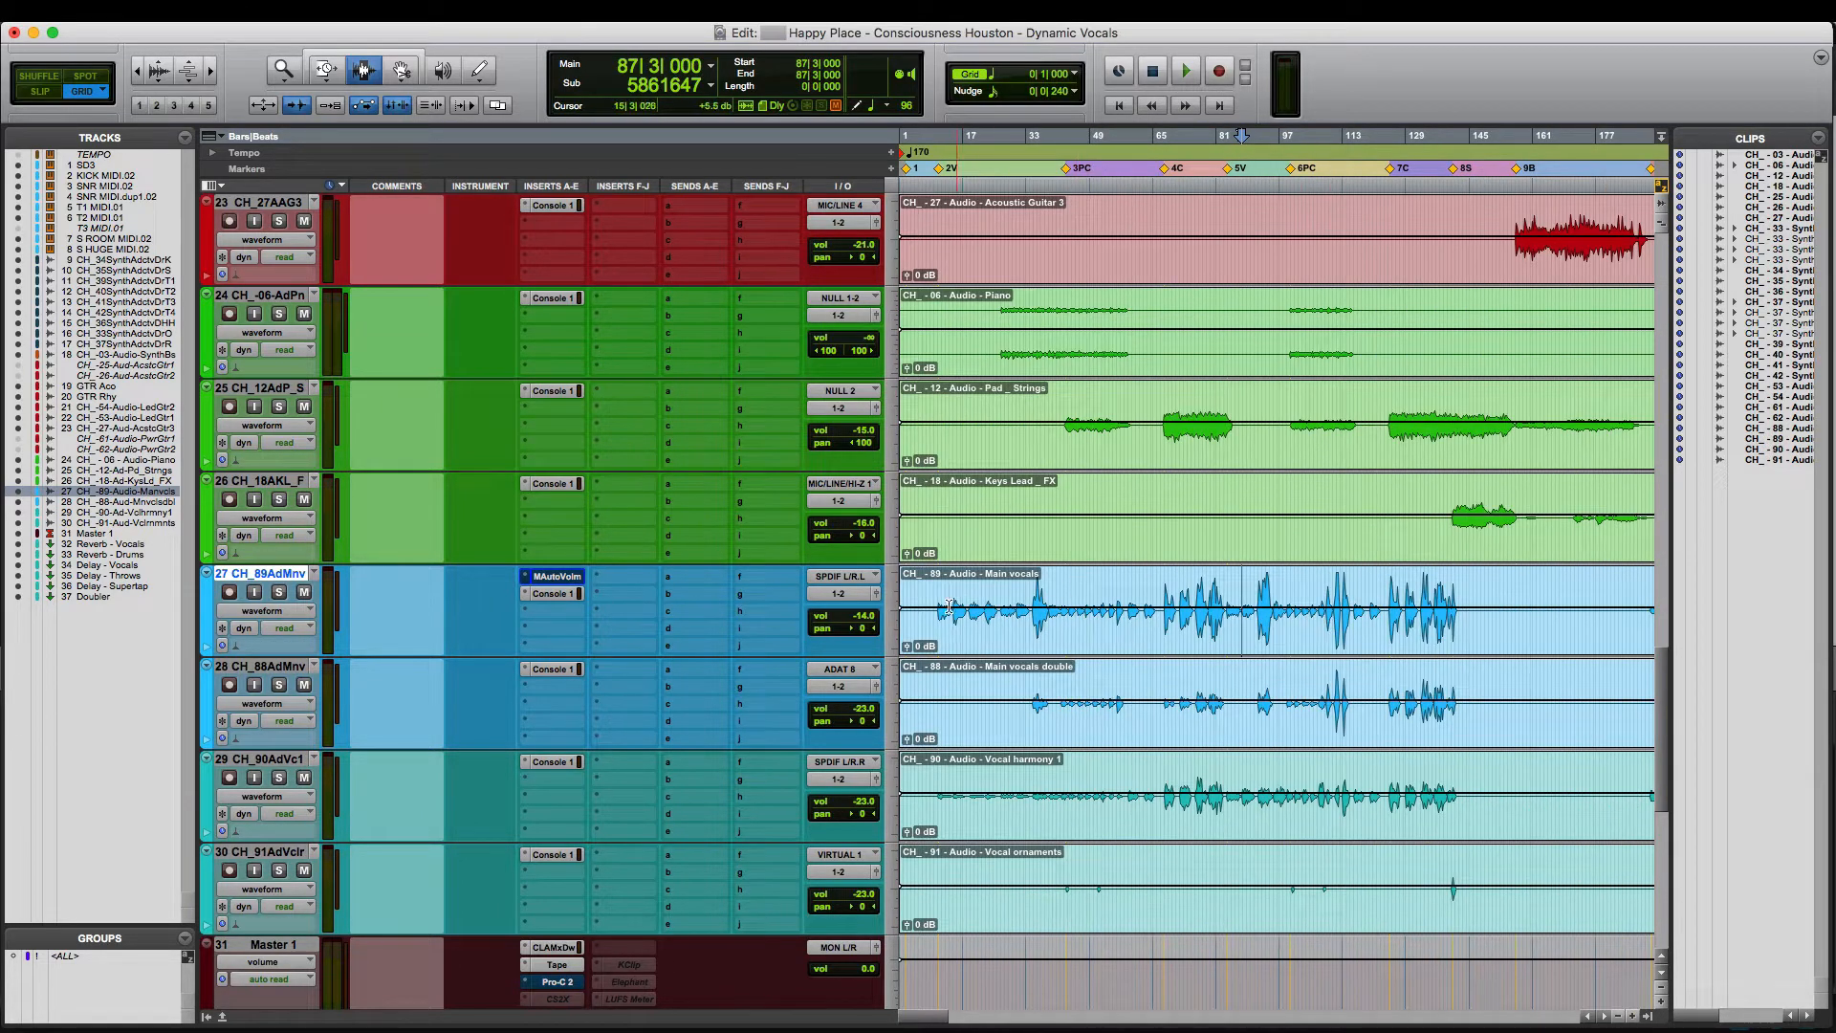
drag(1041, 604, 1158, 611)
click(1158, 610)
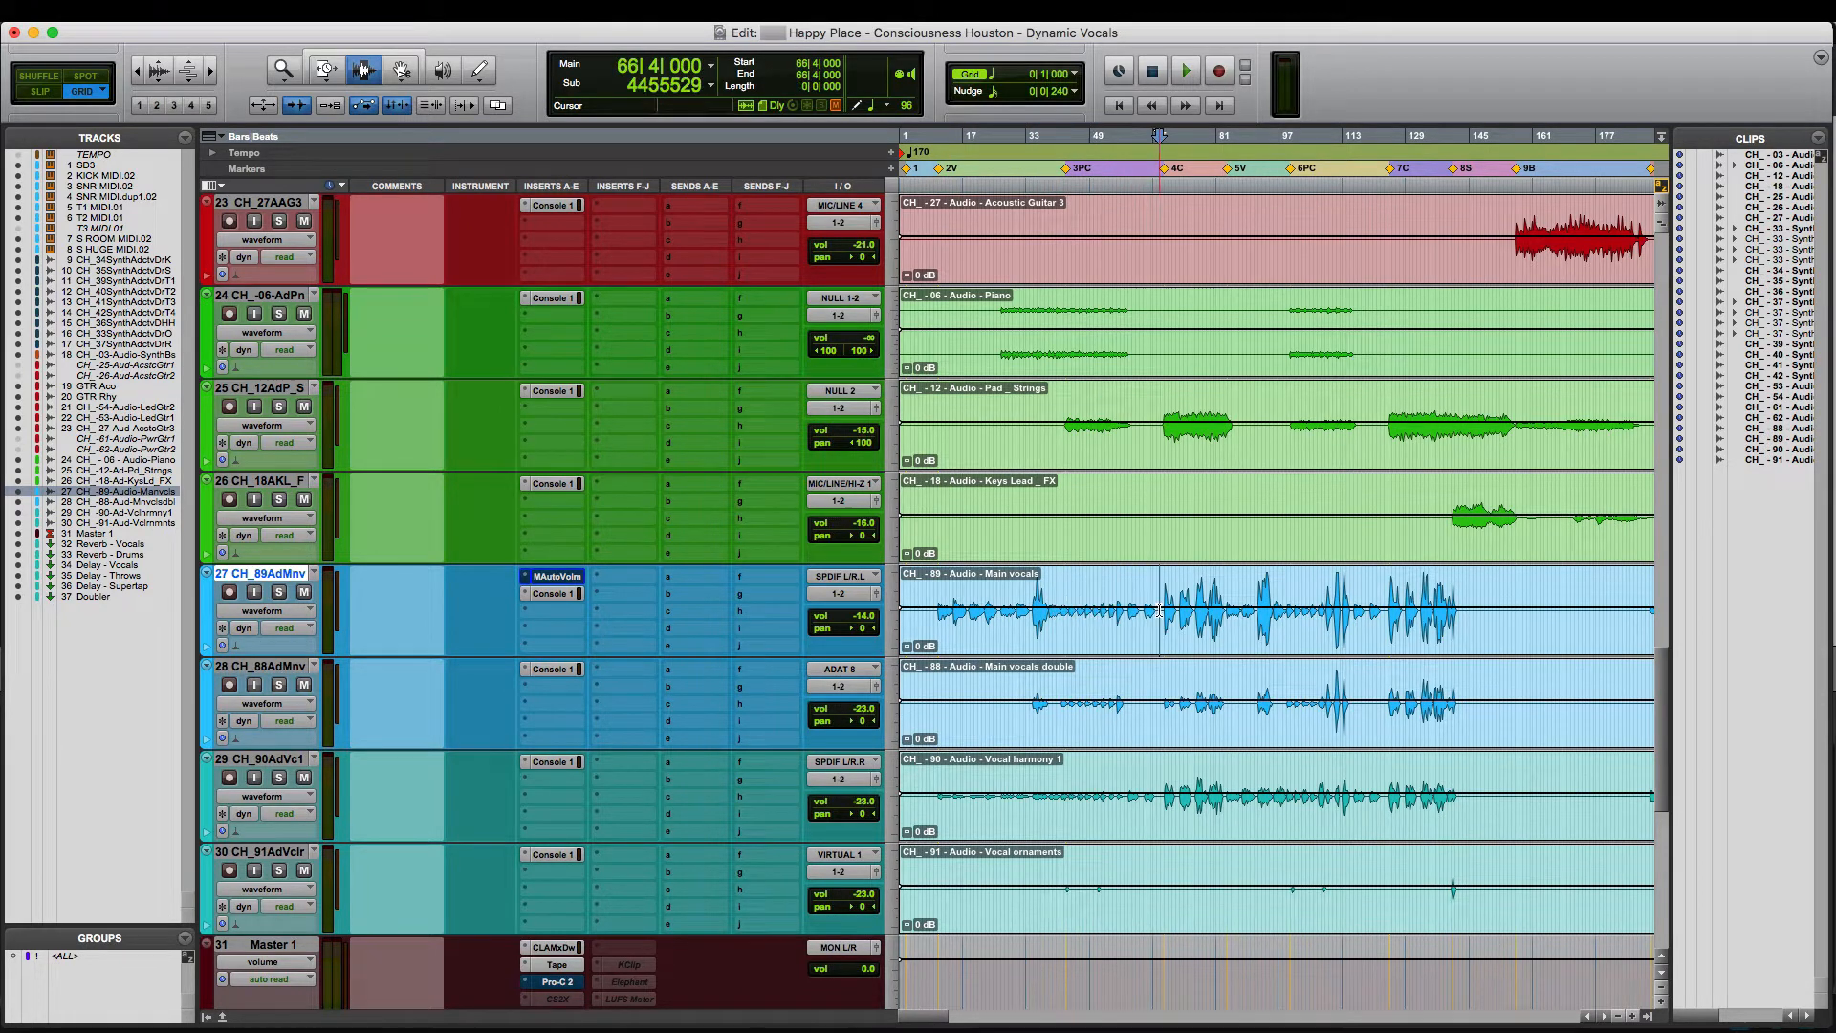
- Place the playback cursor on the Main vocals clip at bar 87, beat 4, and audition the verse from there
click(1240, 615)
key(t)
key(t)
key(t)
click(1290, 621)
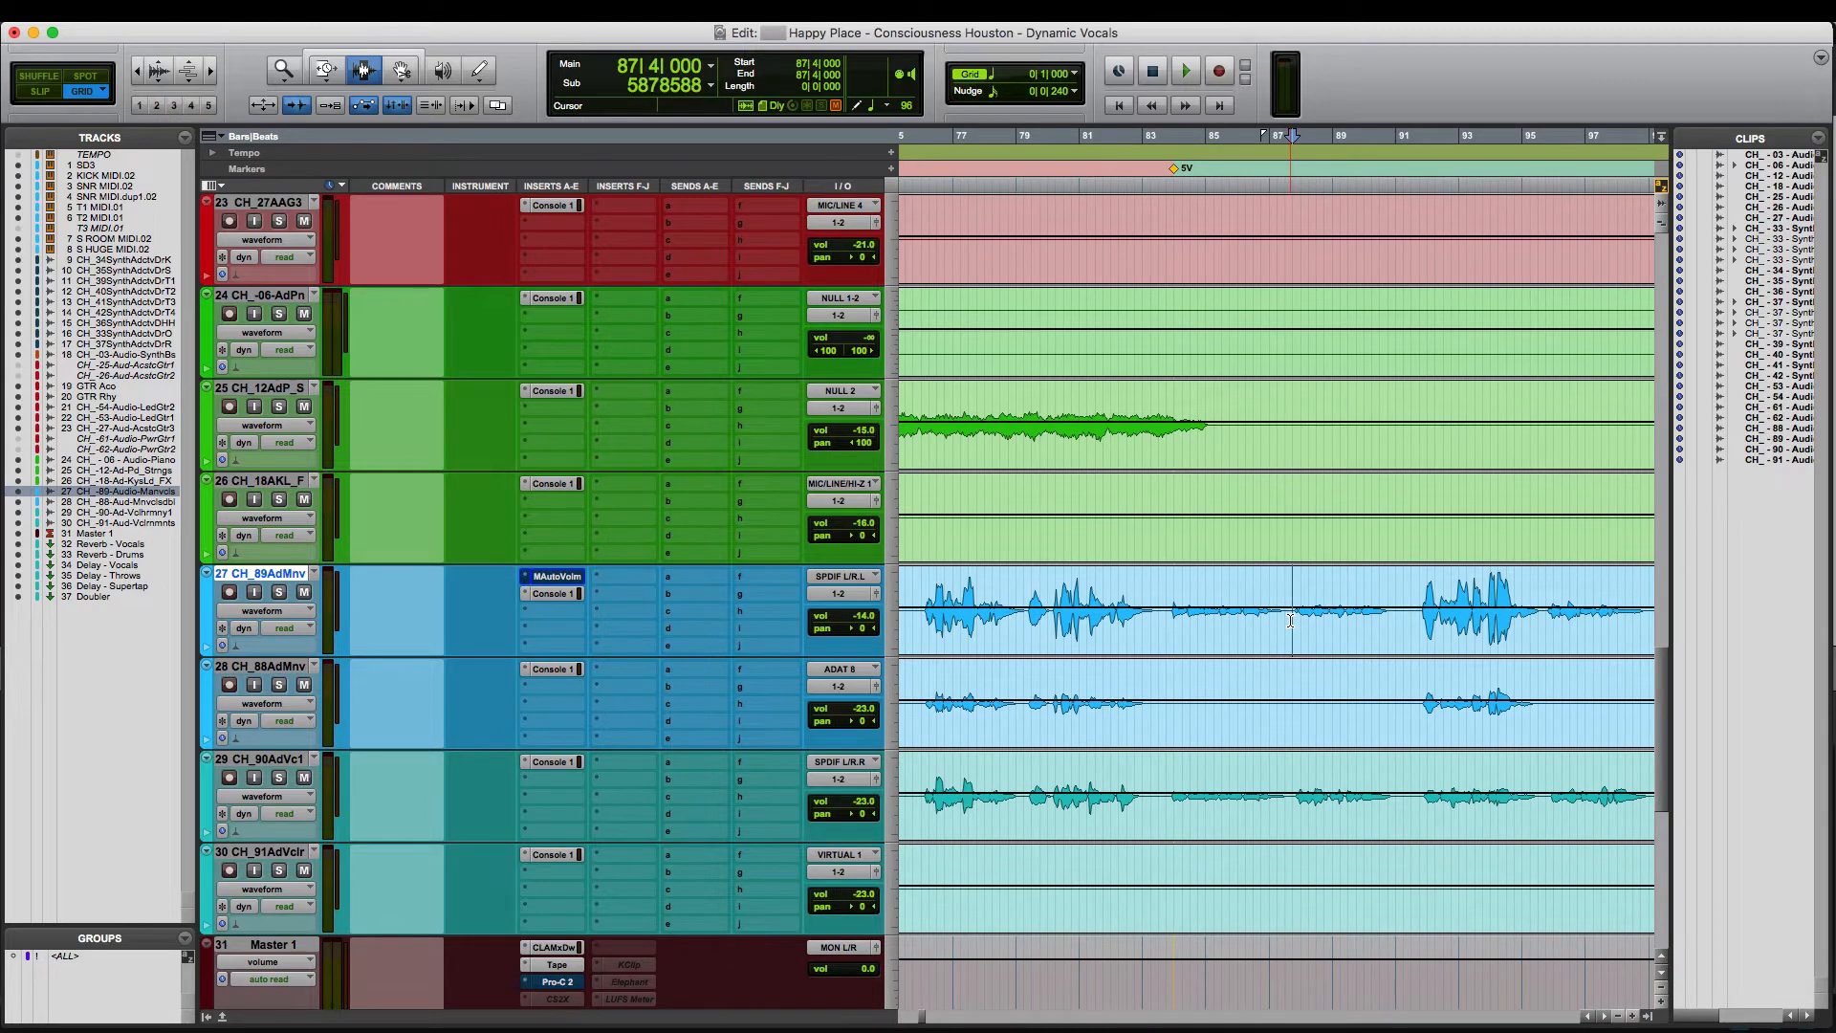
key(space)
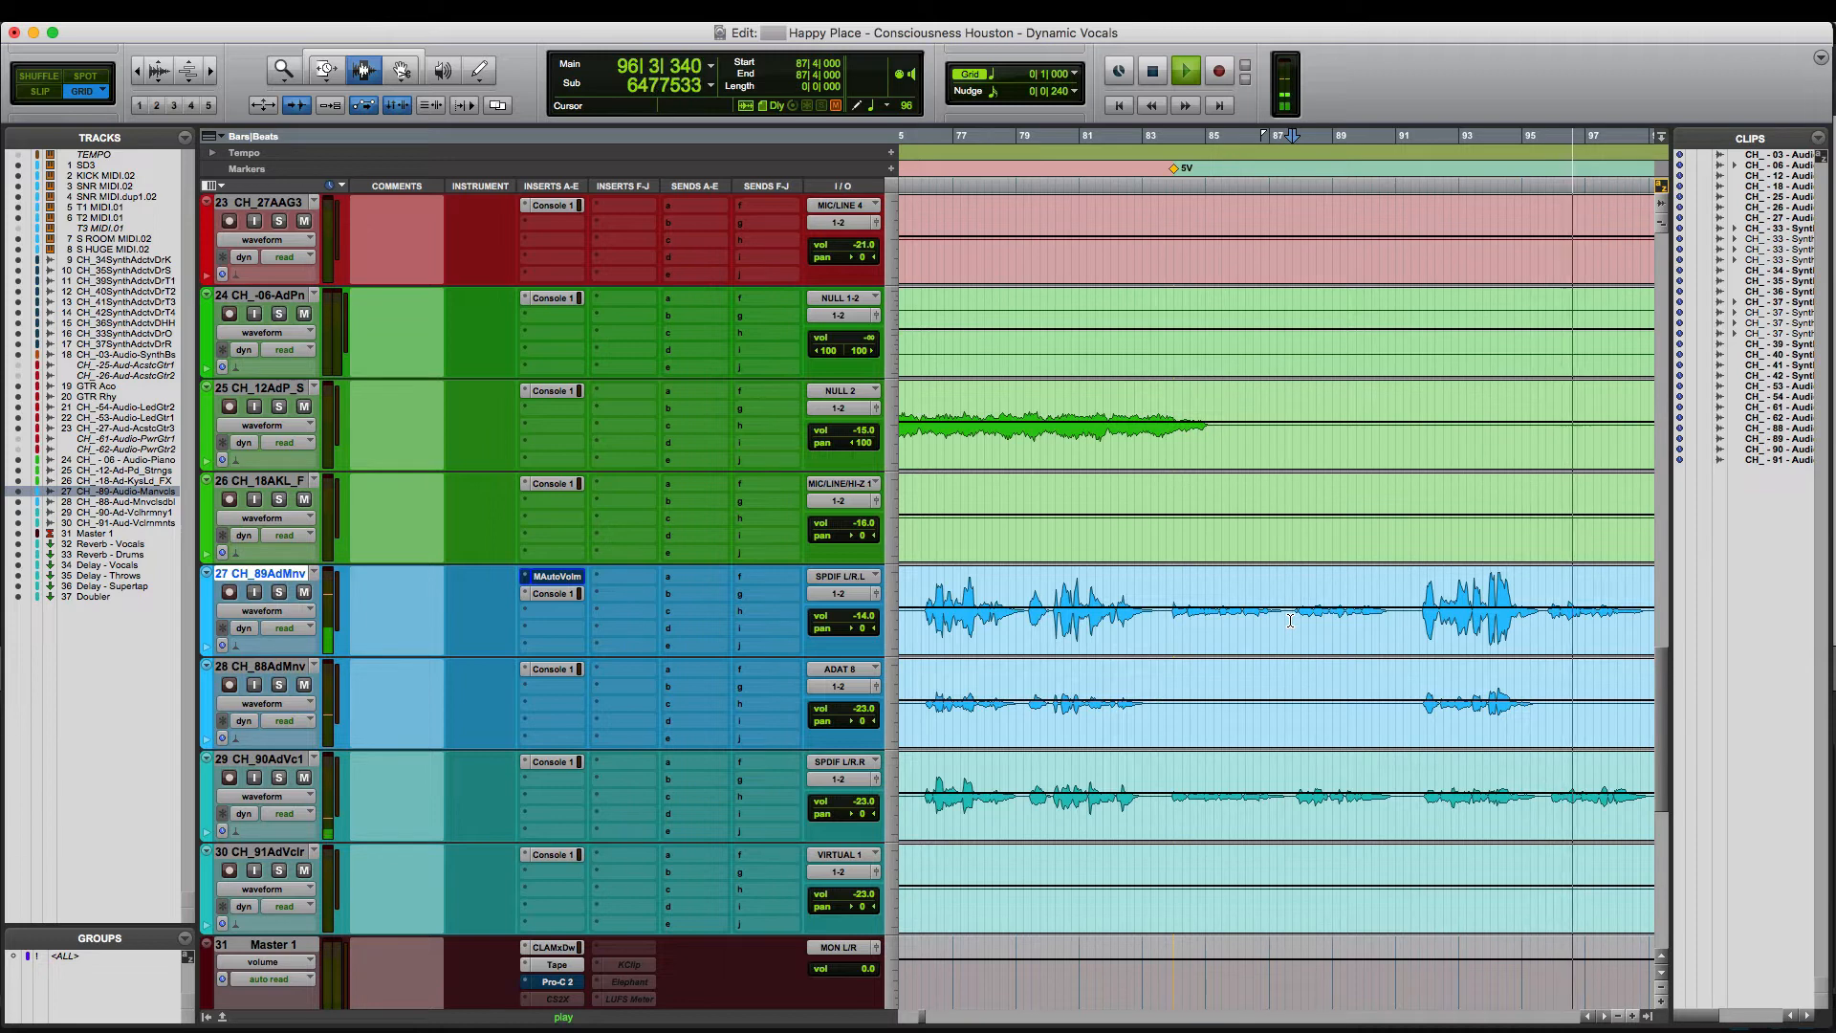
key(super+bracketleft)
key(space)
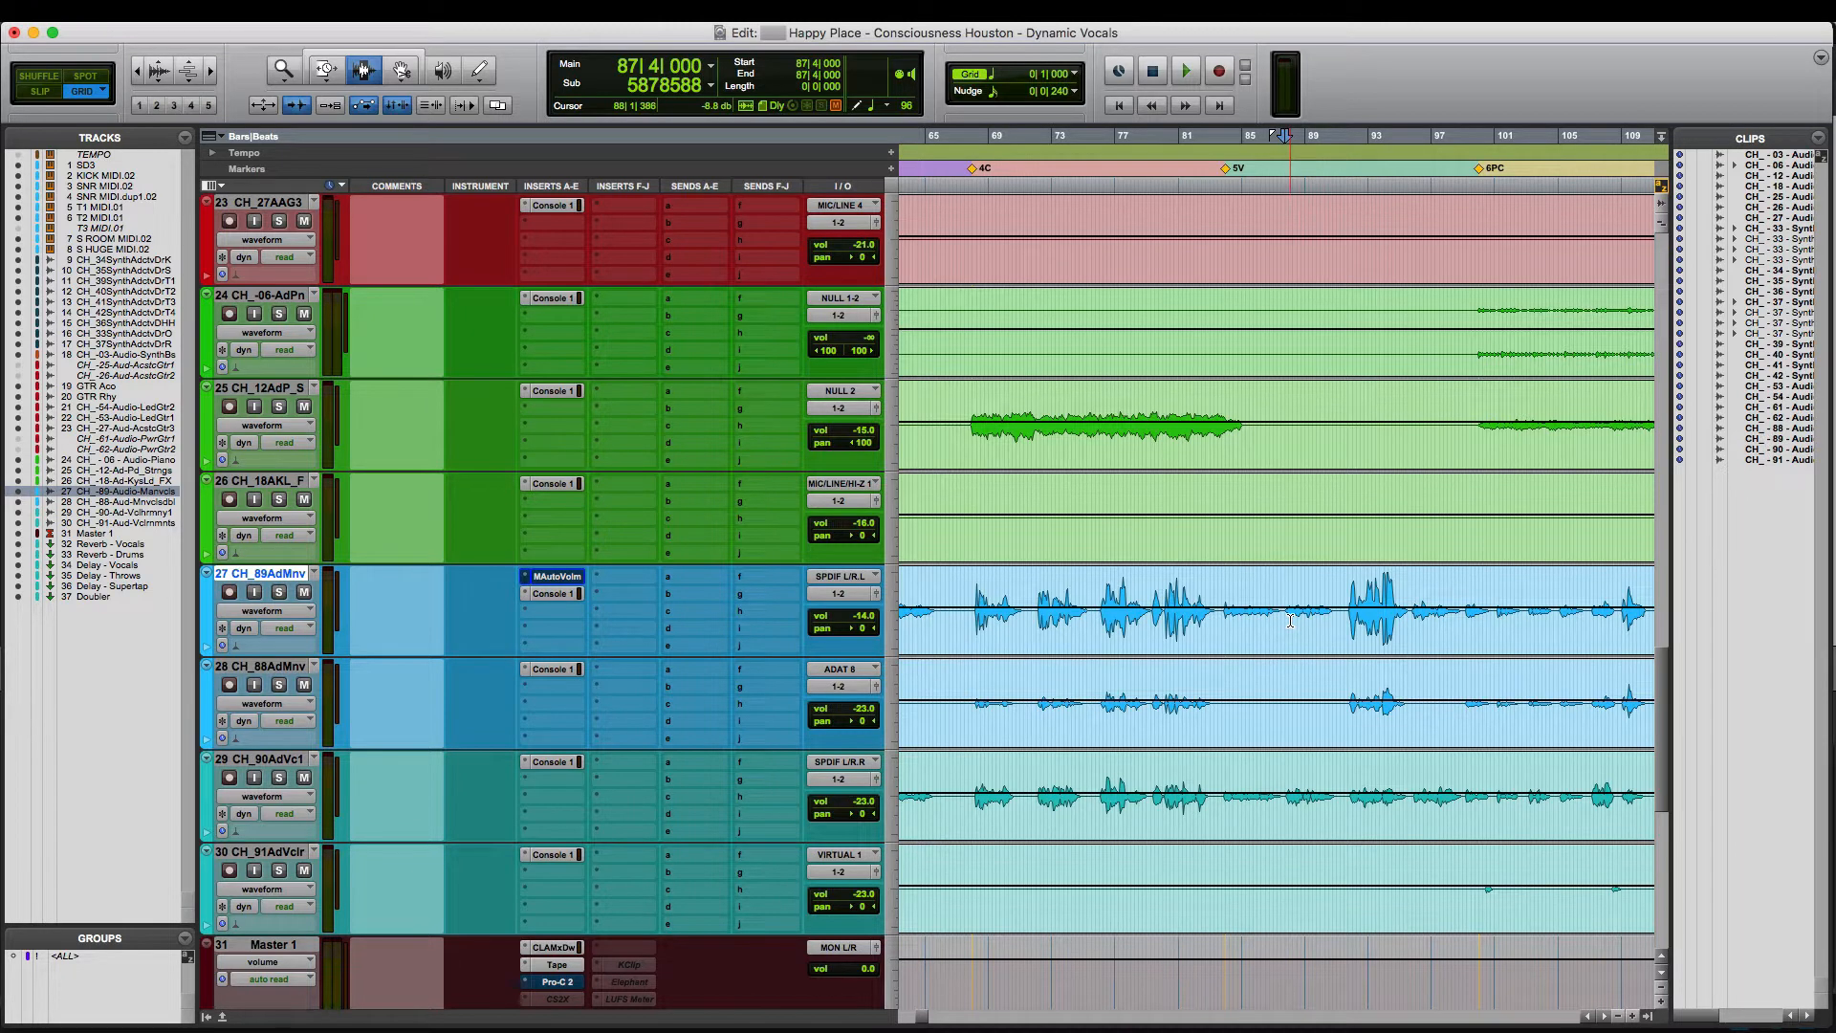
- Open MAutoVolume on the main vocal track, take it out of bypass, and move its window clear of the vocal waveform
click(572, 576)
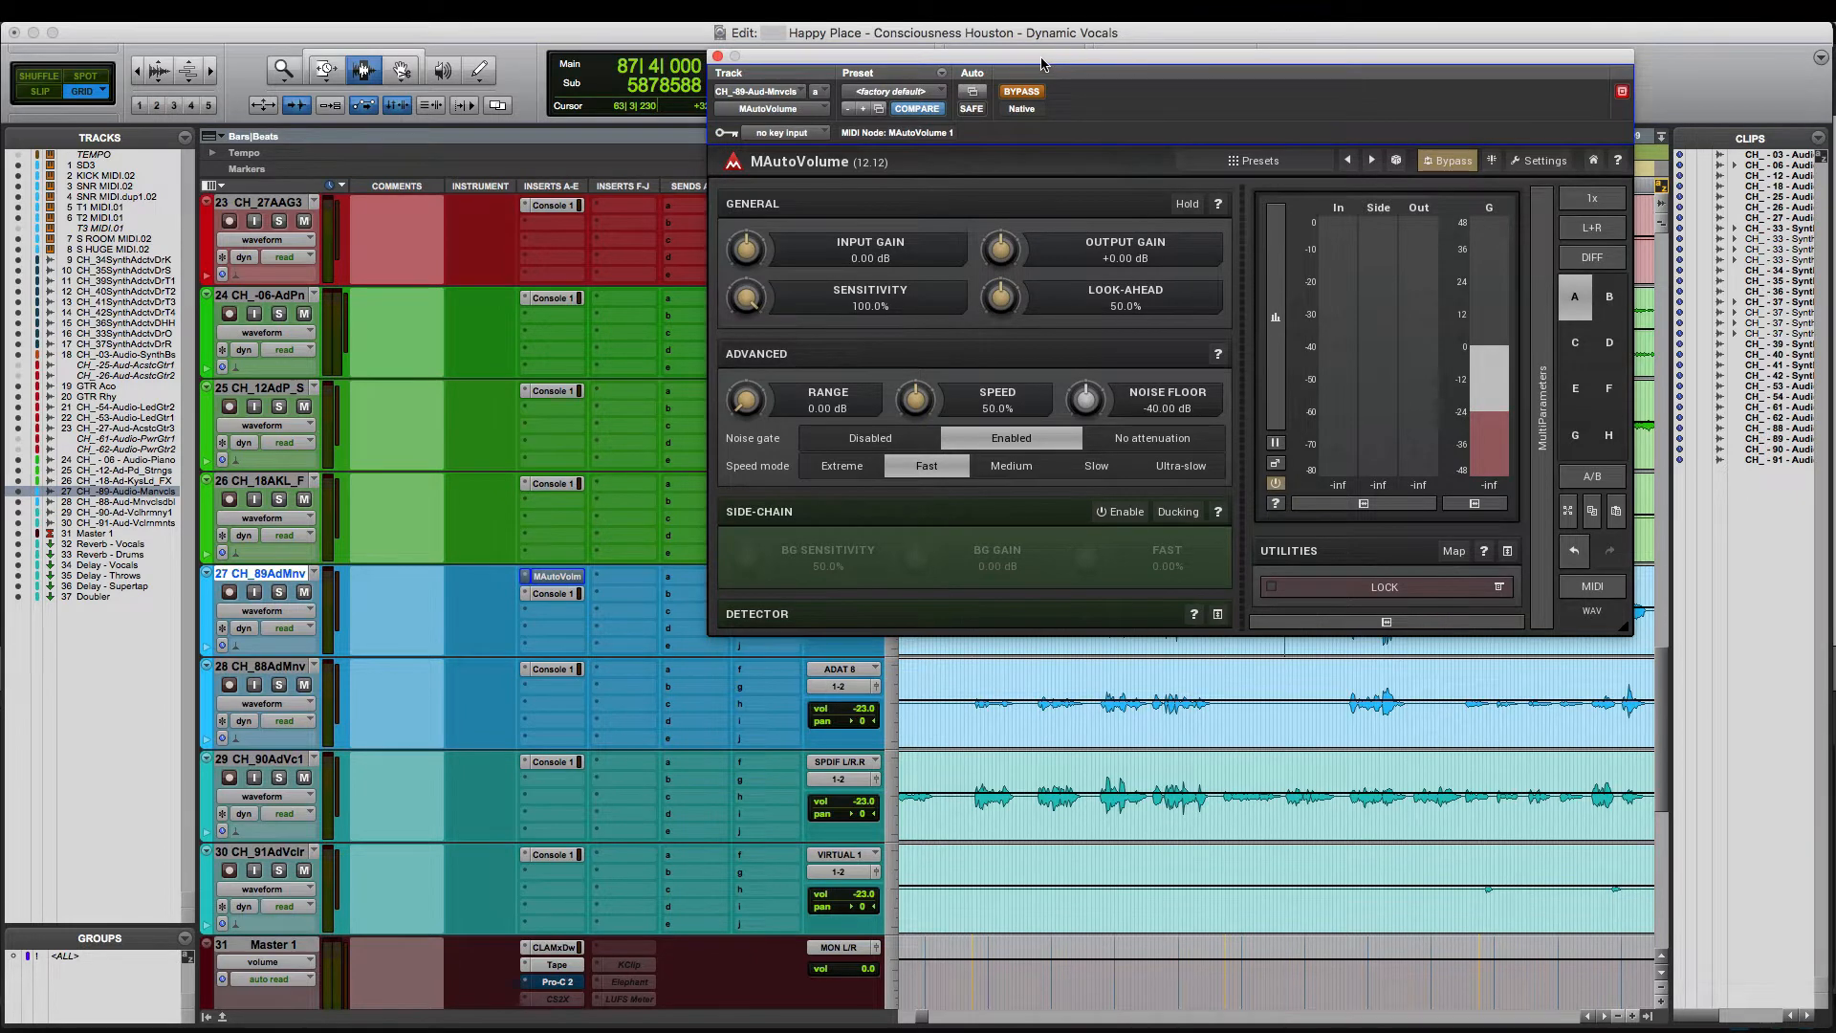
drag(1042, 64, 890, 49)
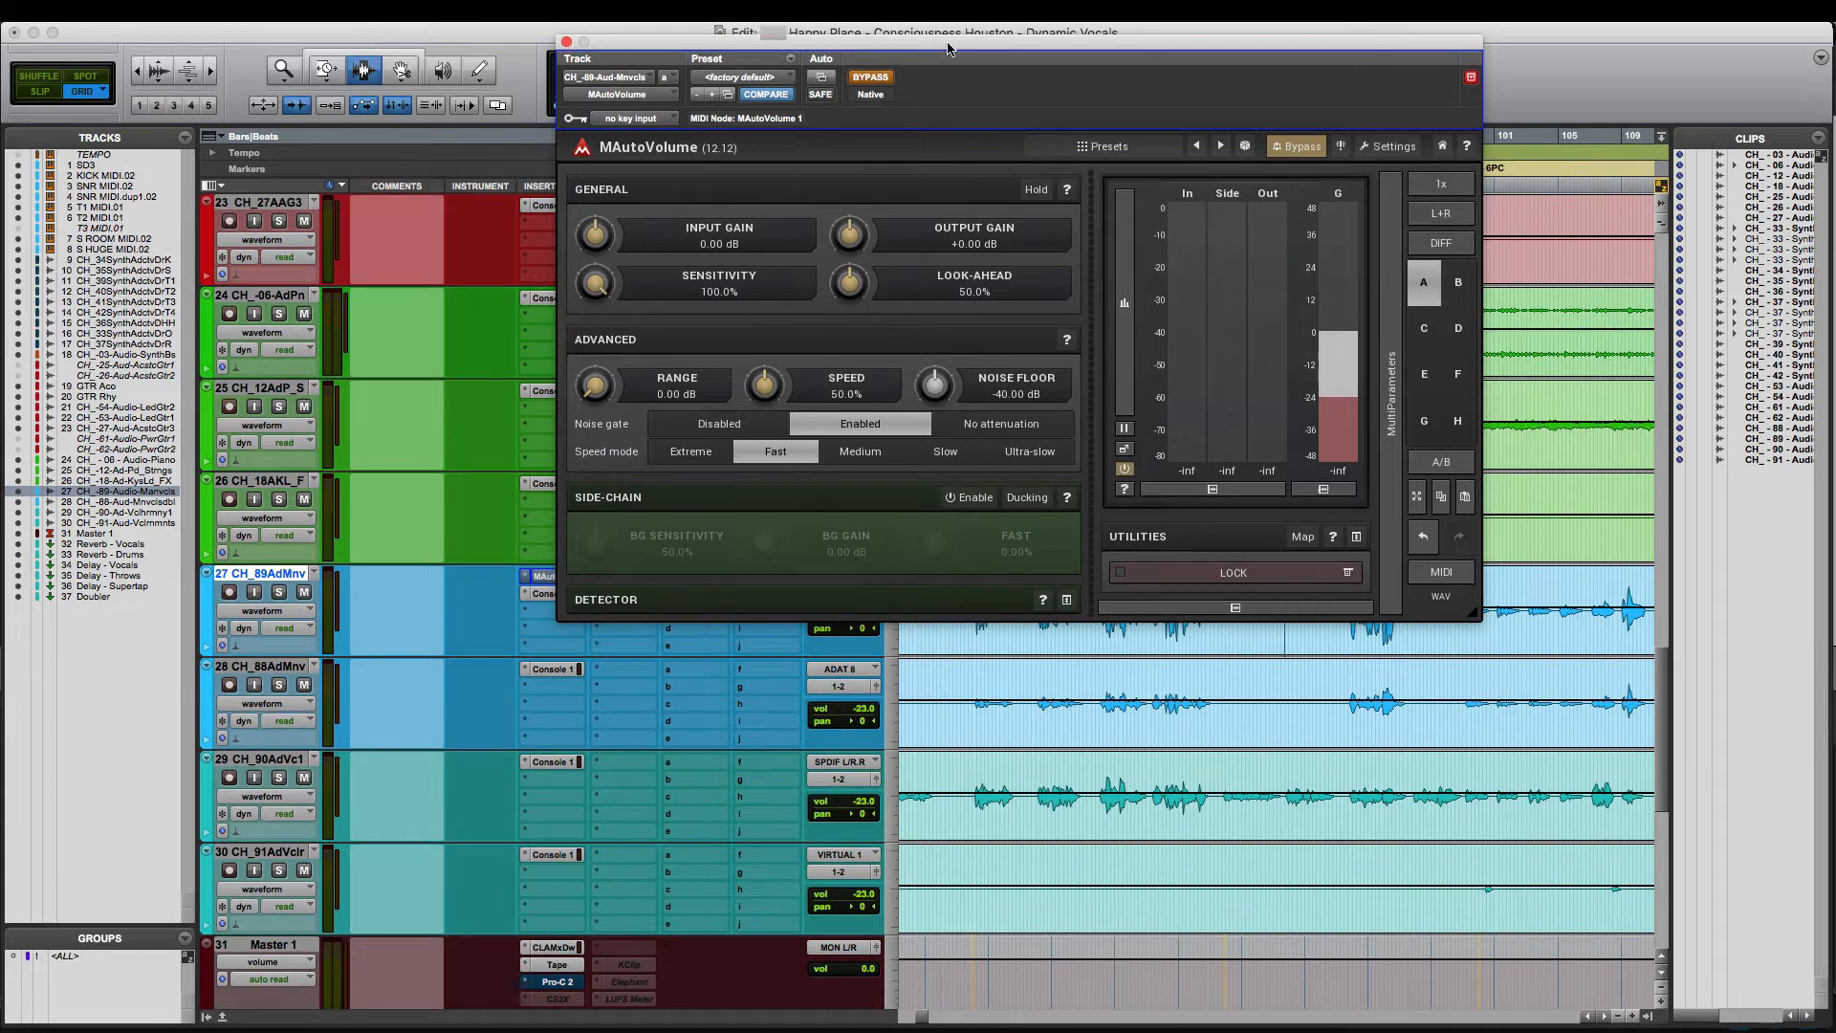
click(878, 76)
drag(982, 46, 666, 113)
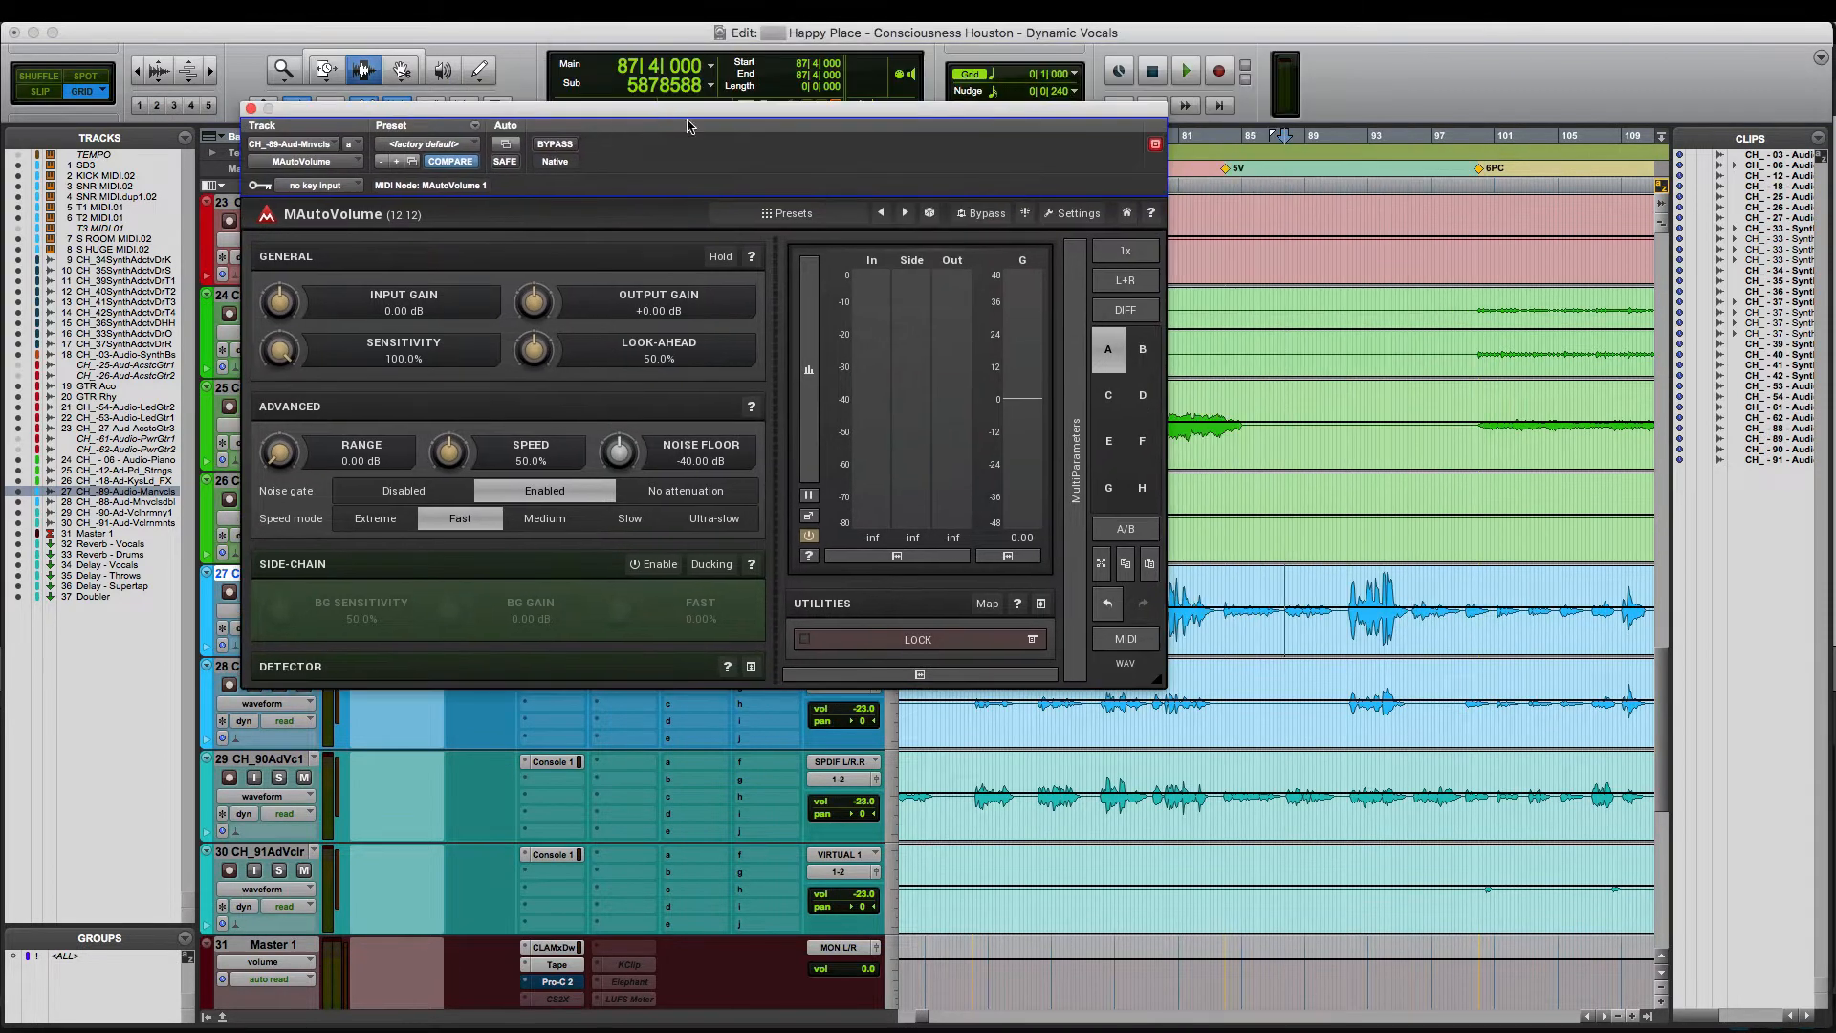
click(1317, 38)
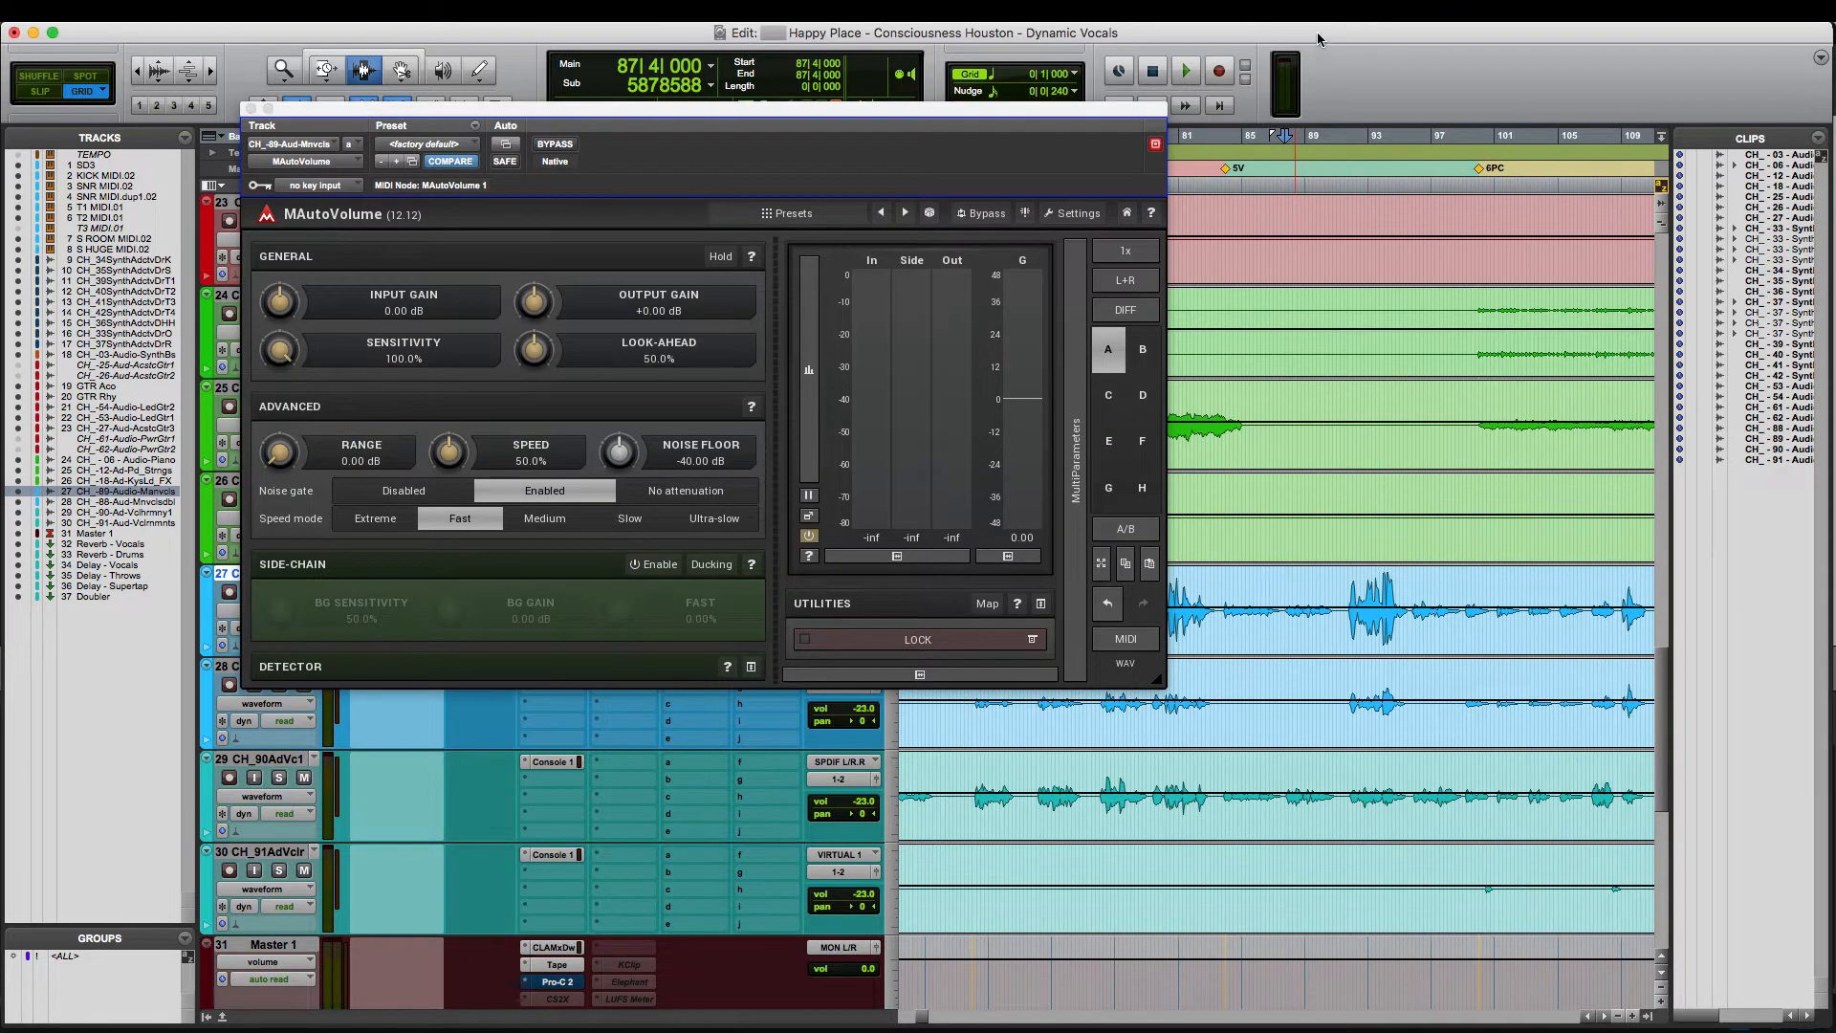
- Play the verse from bar 87, beat 4 twice to check MAutoVolume's input and output meters before adjusting it
key(space)
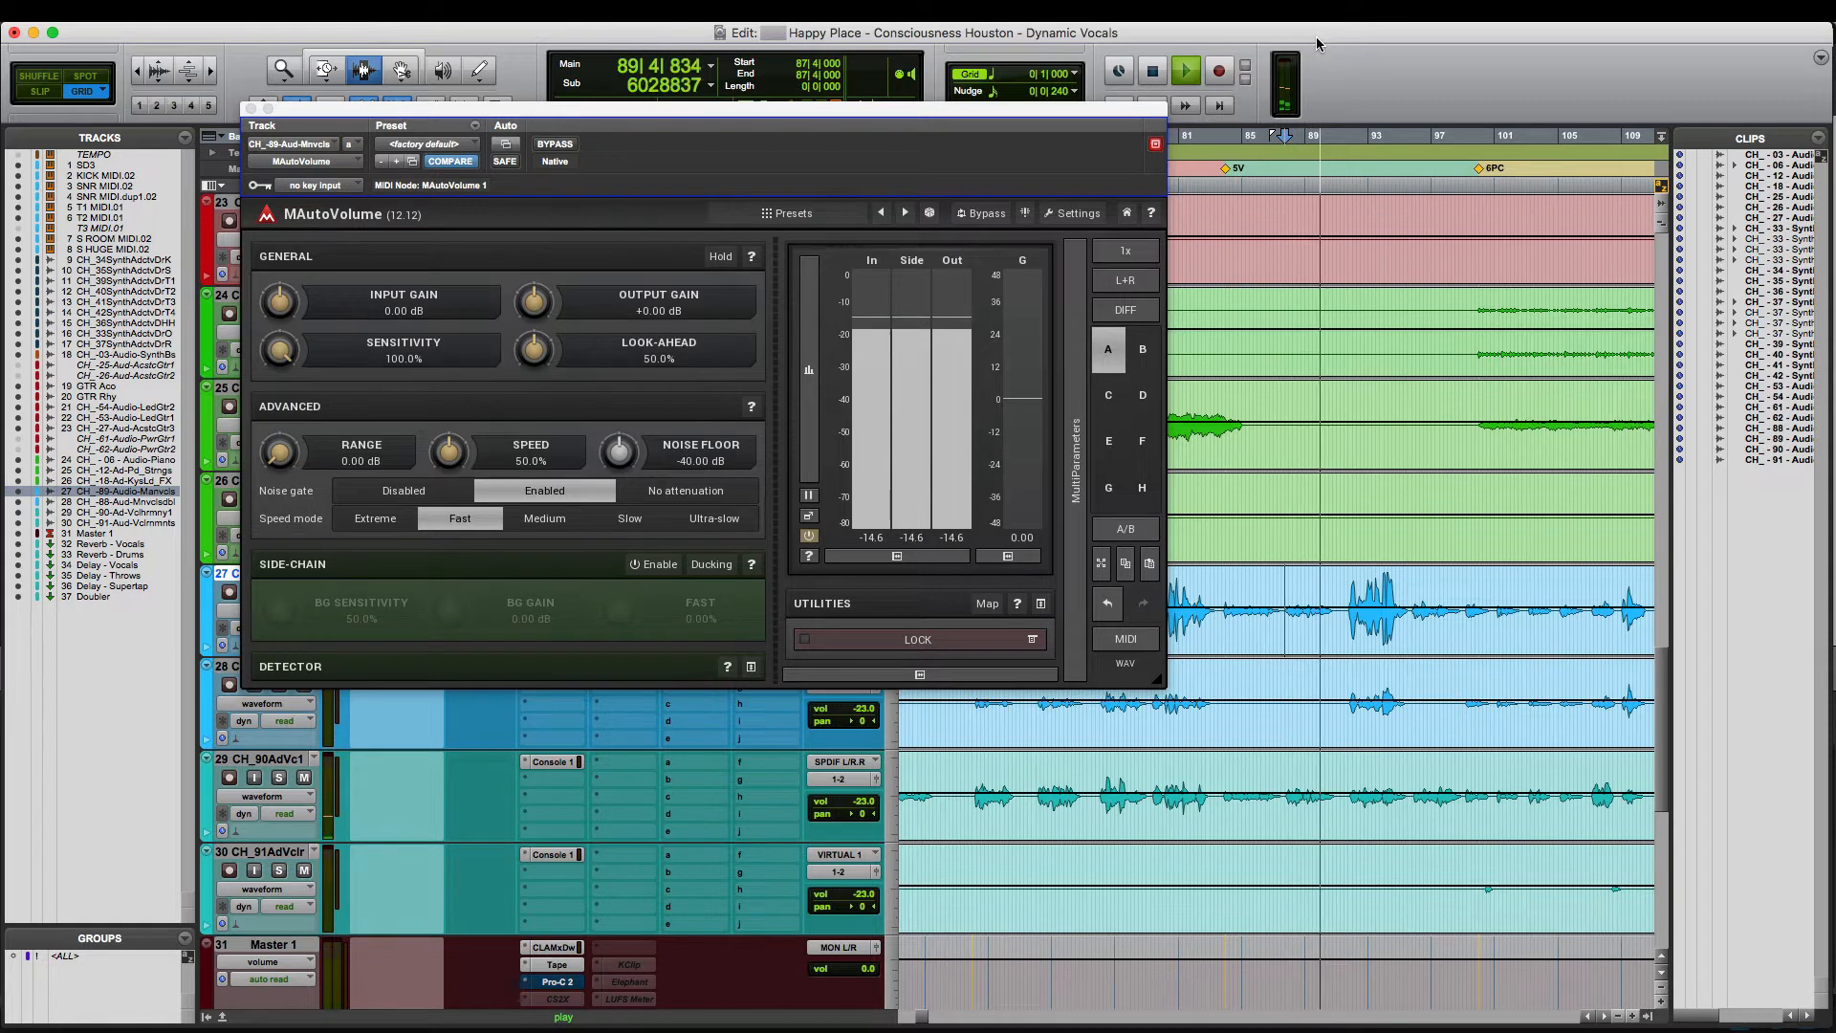
key(space)
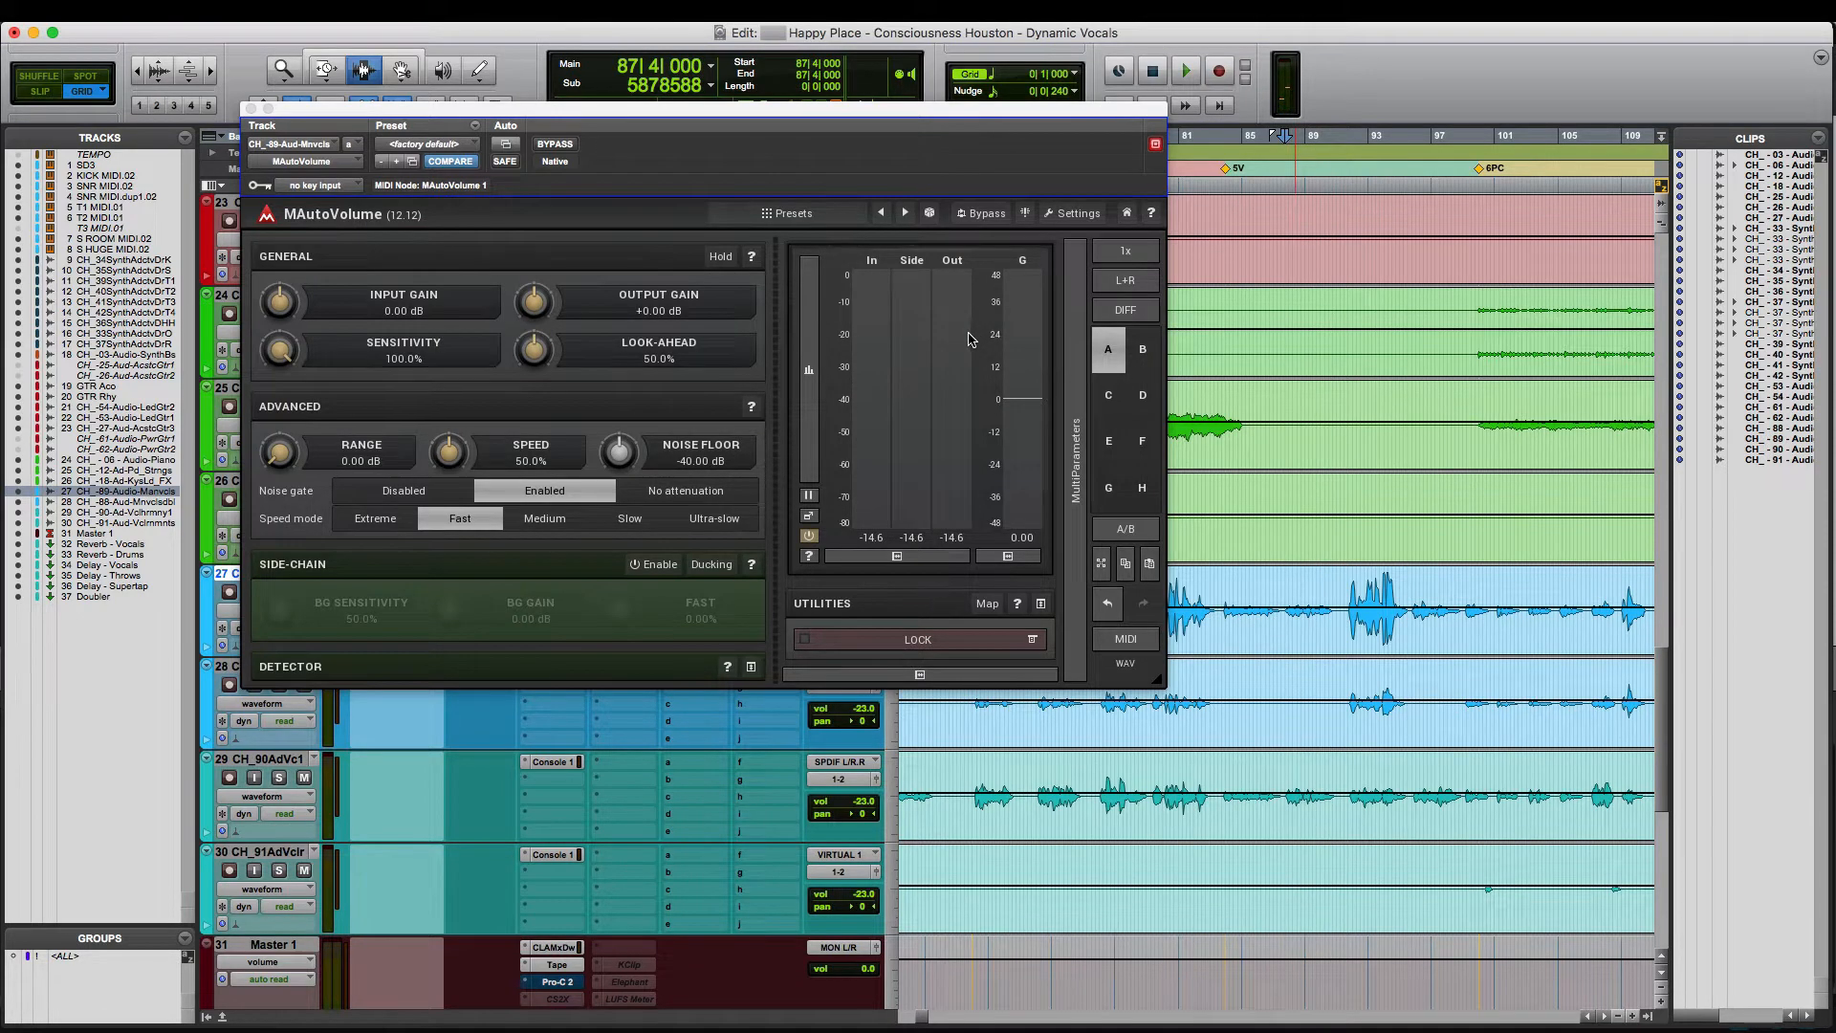
key(space)
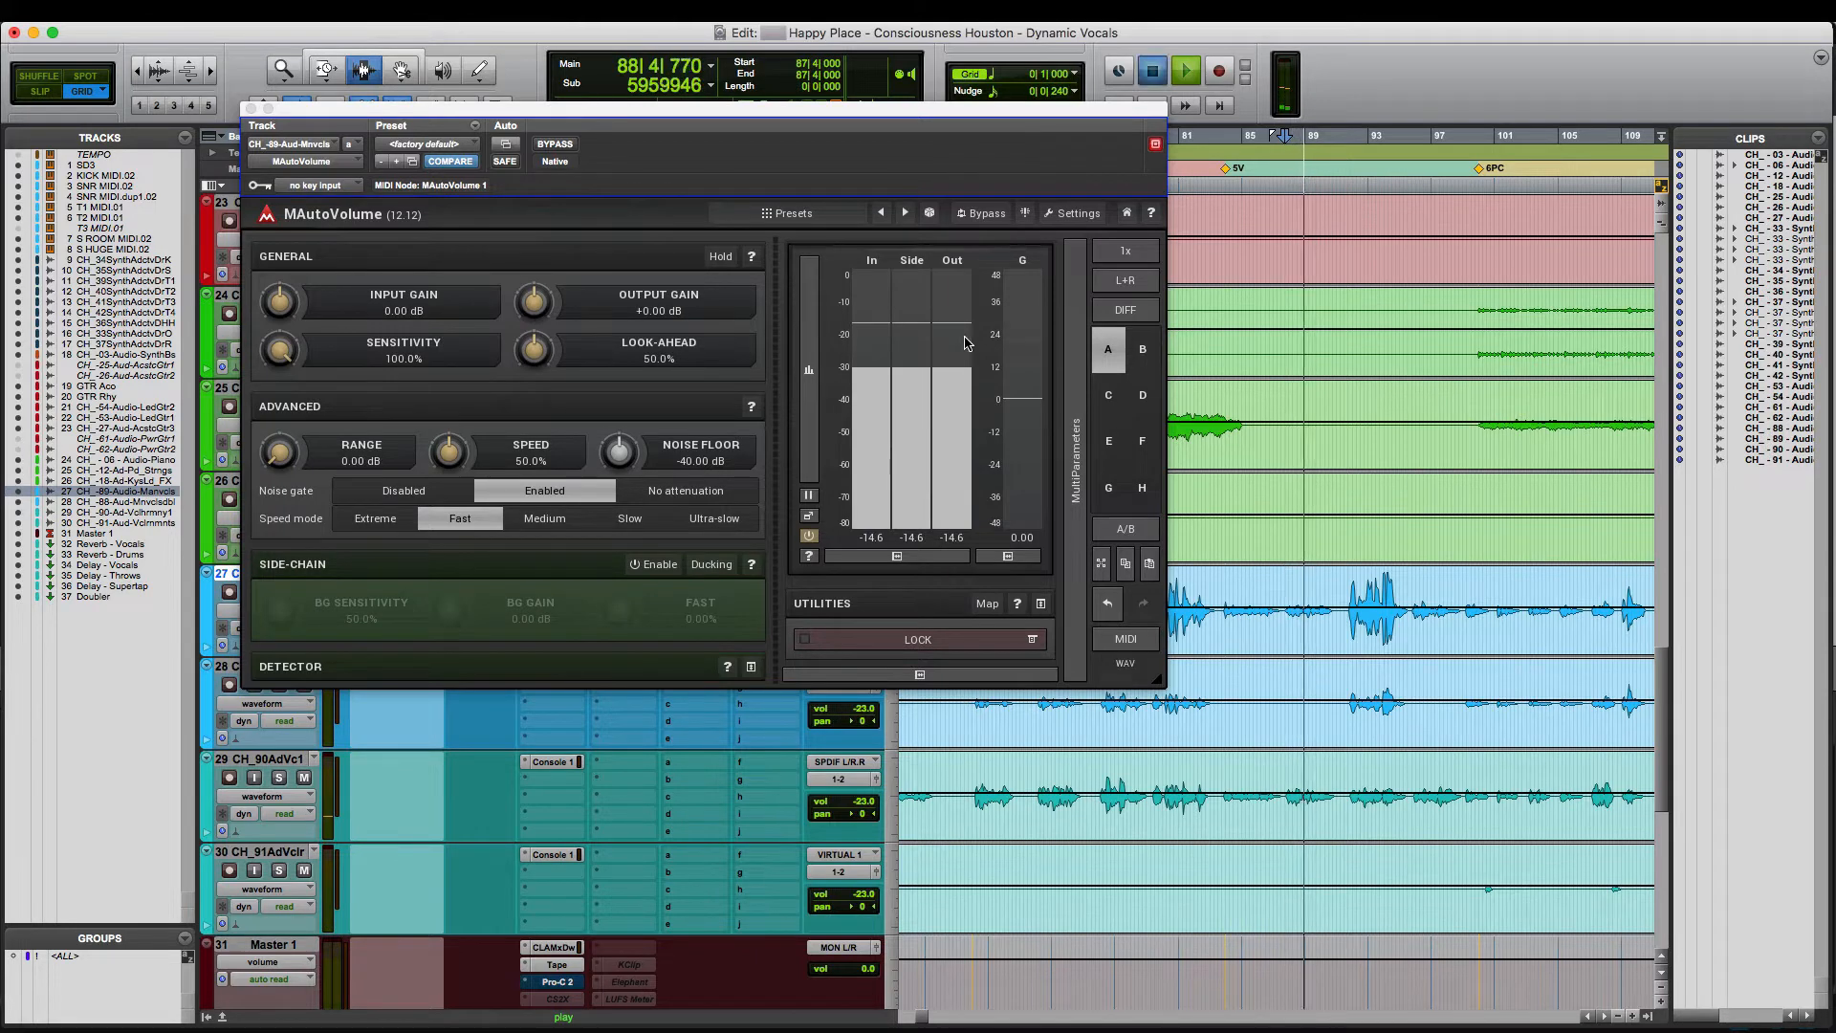
key(space)
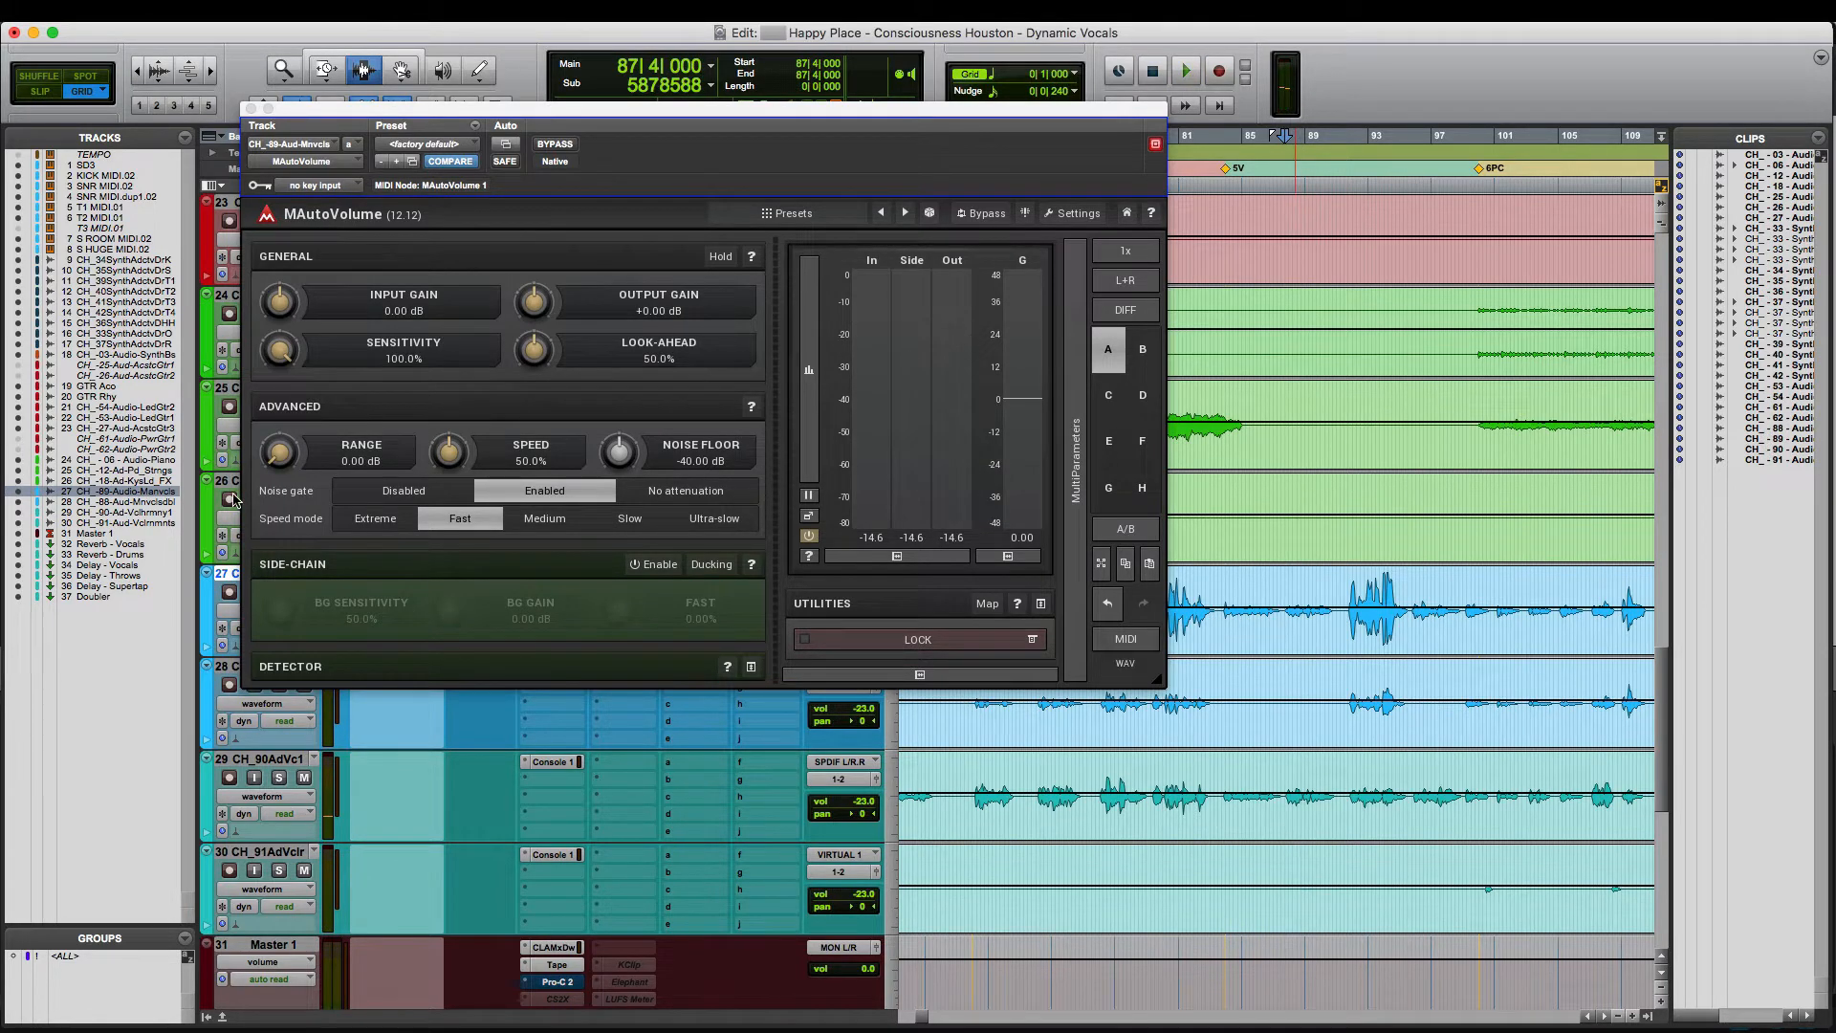
- Set the MAutoVolume Range to 8 dB
click(360, 461)
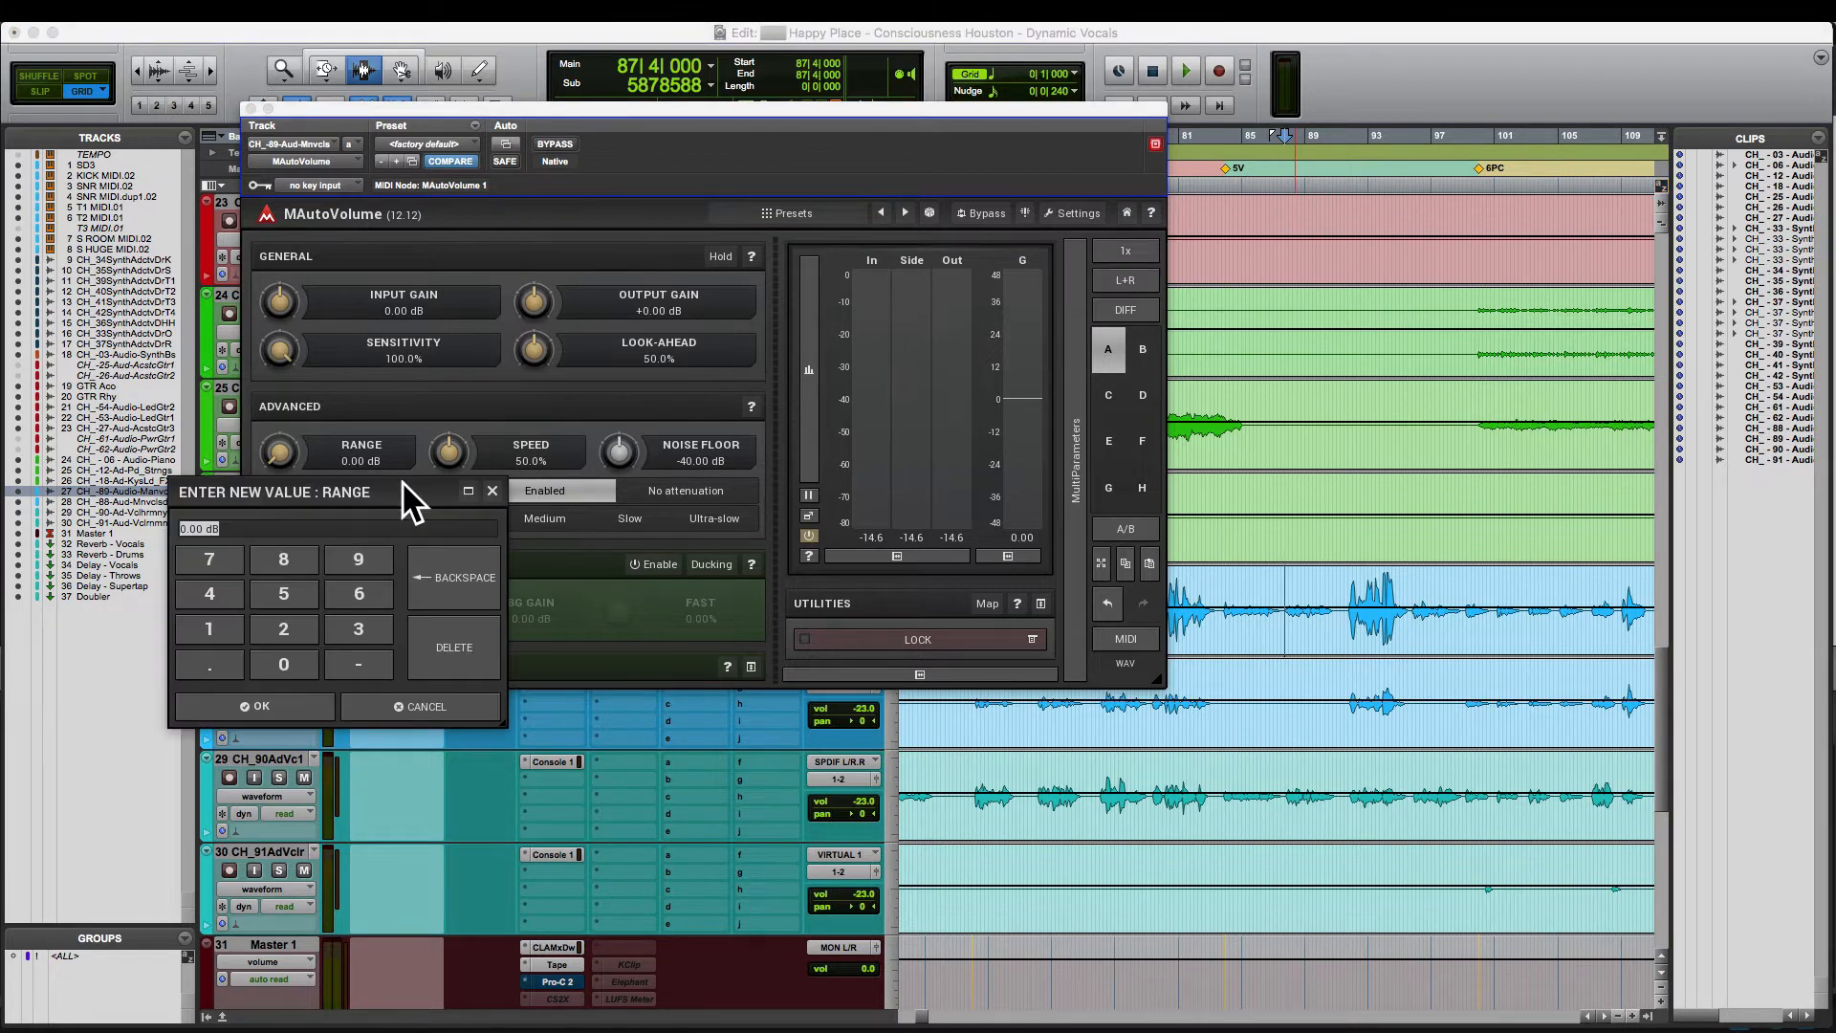
text(8)
key(Return)
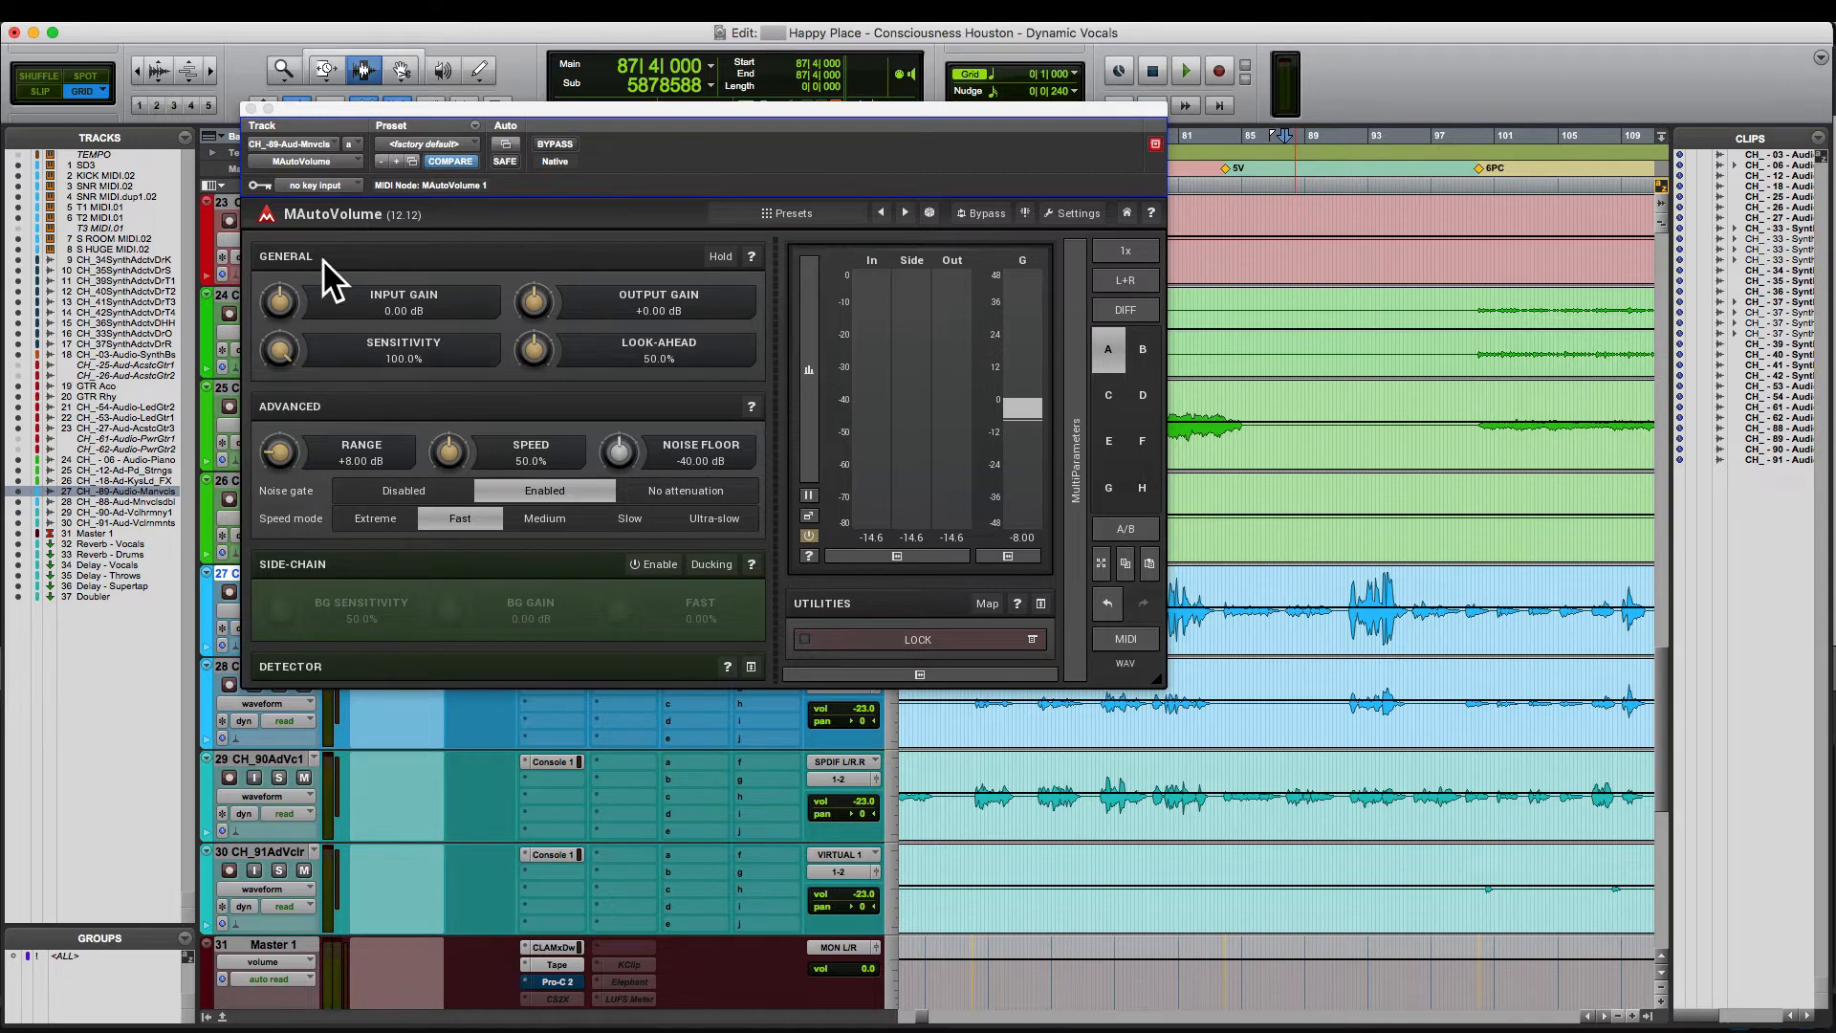
- Audition the verse with the new Range, moving the playback start to bar 87, beat 3 on the main vocal
key(space)
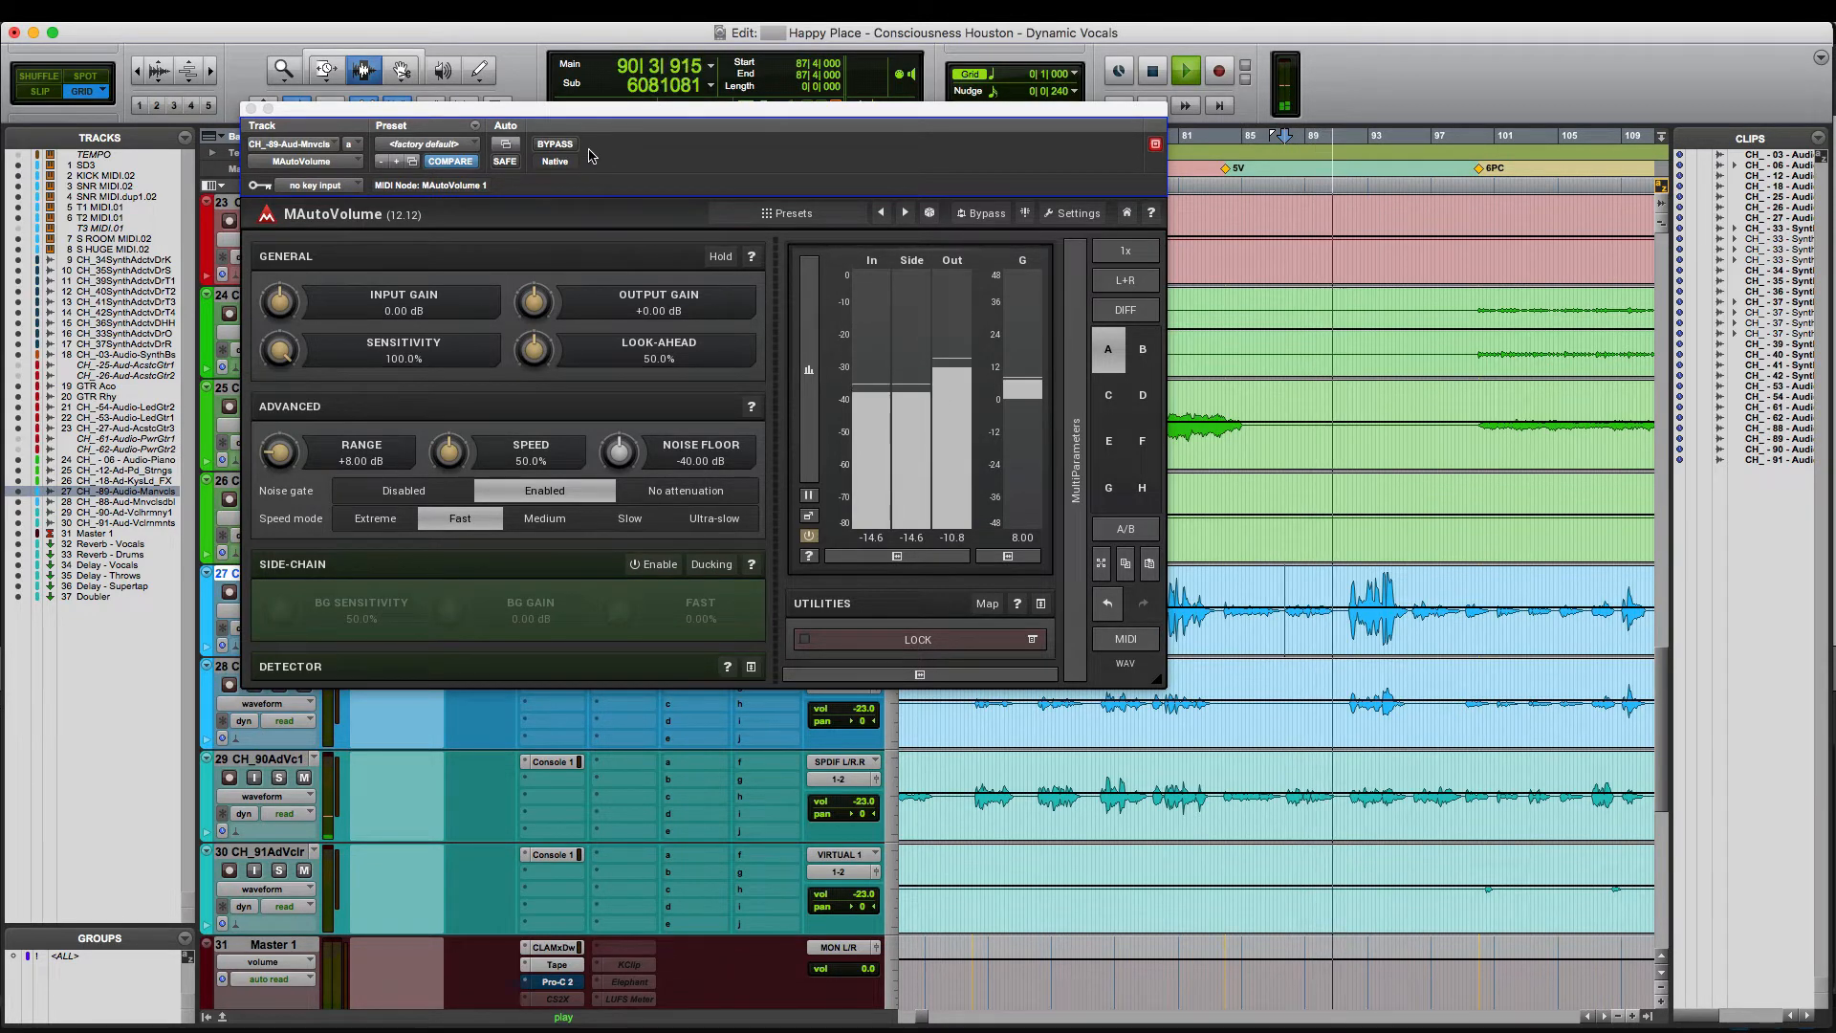
key(space)
key(t)
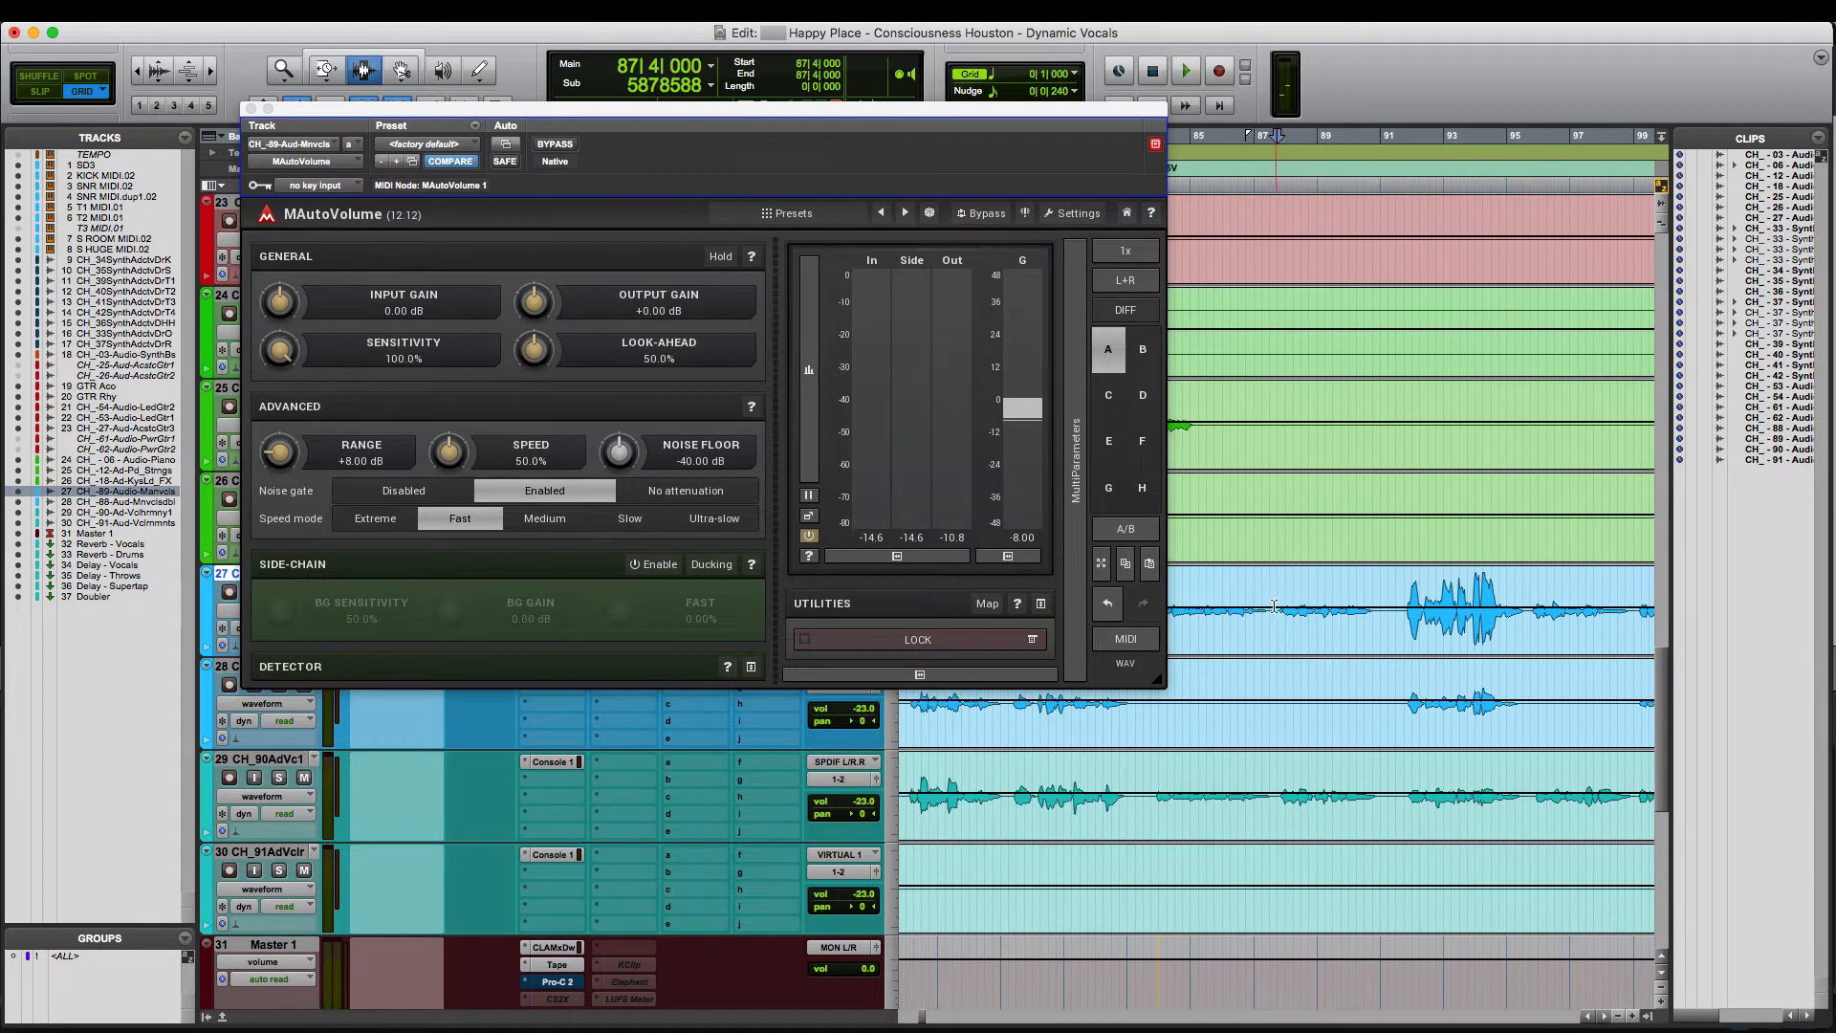
click(1273, 620)
key(space)
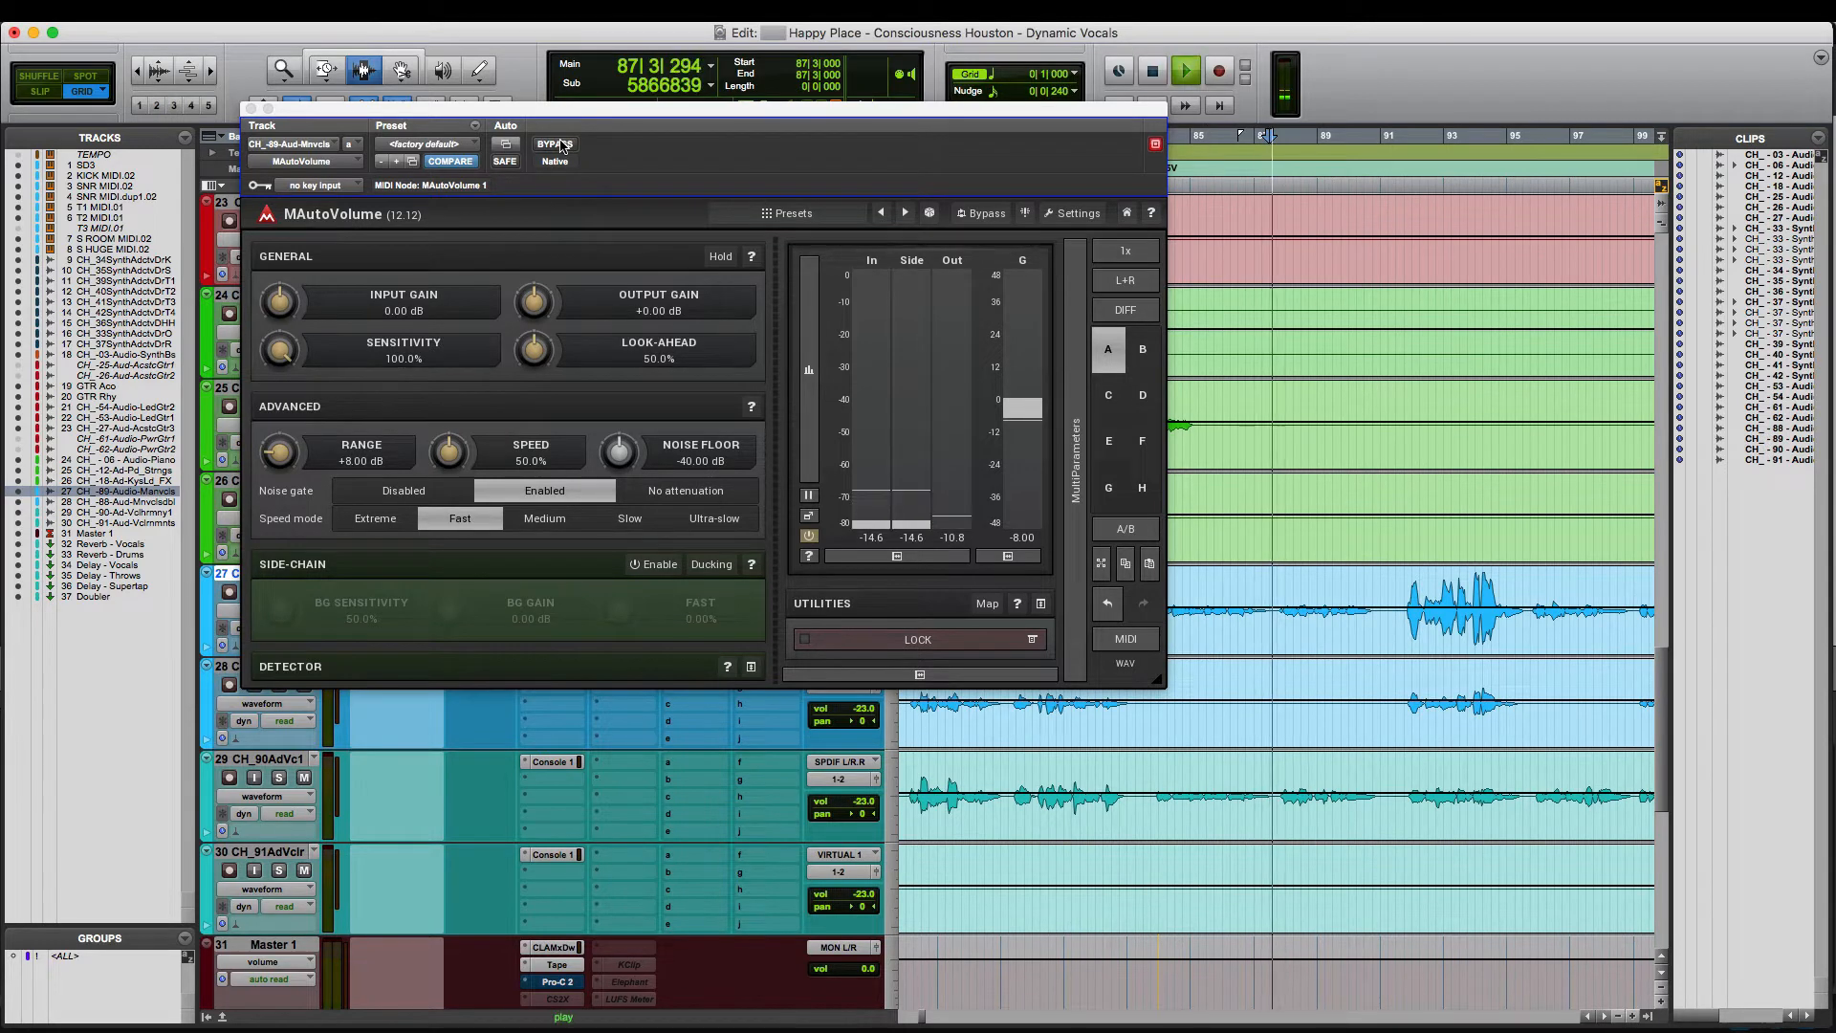
key(space)
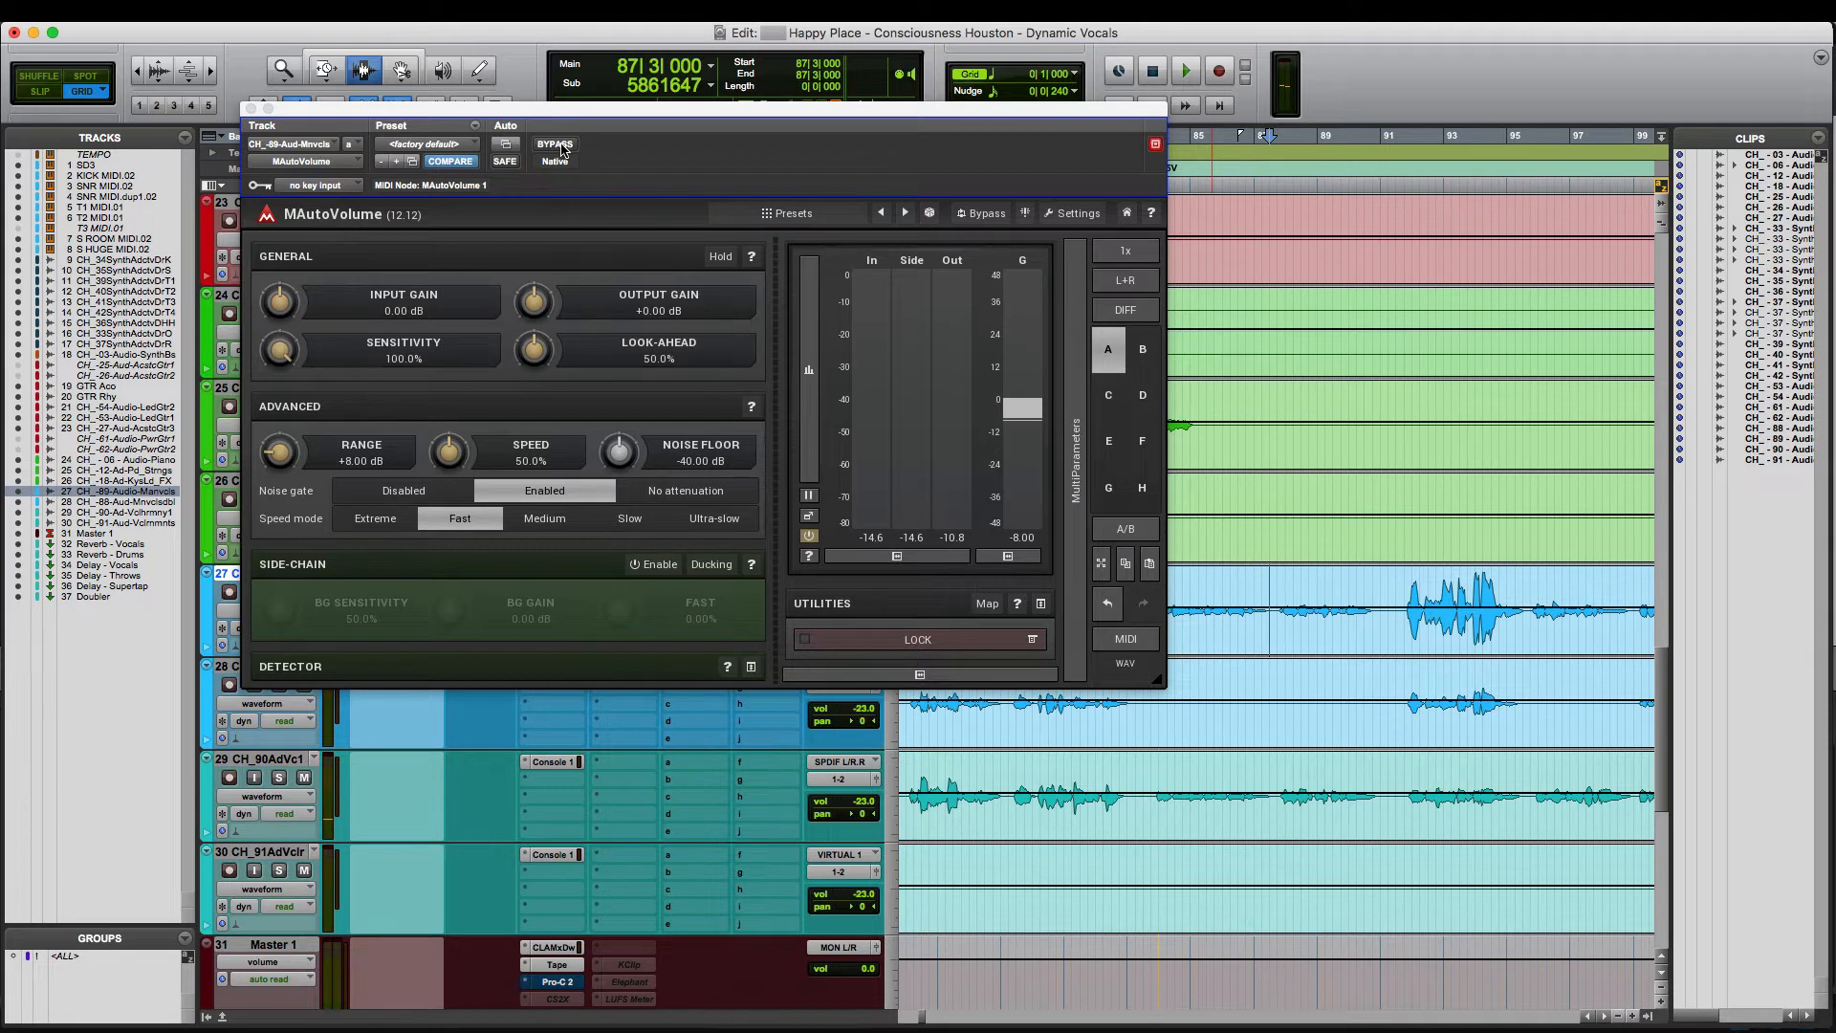
- Play from bar 87, beat 3 while switching MAutoVolume in and out of bypass to compare the vocal levels
key(space)
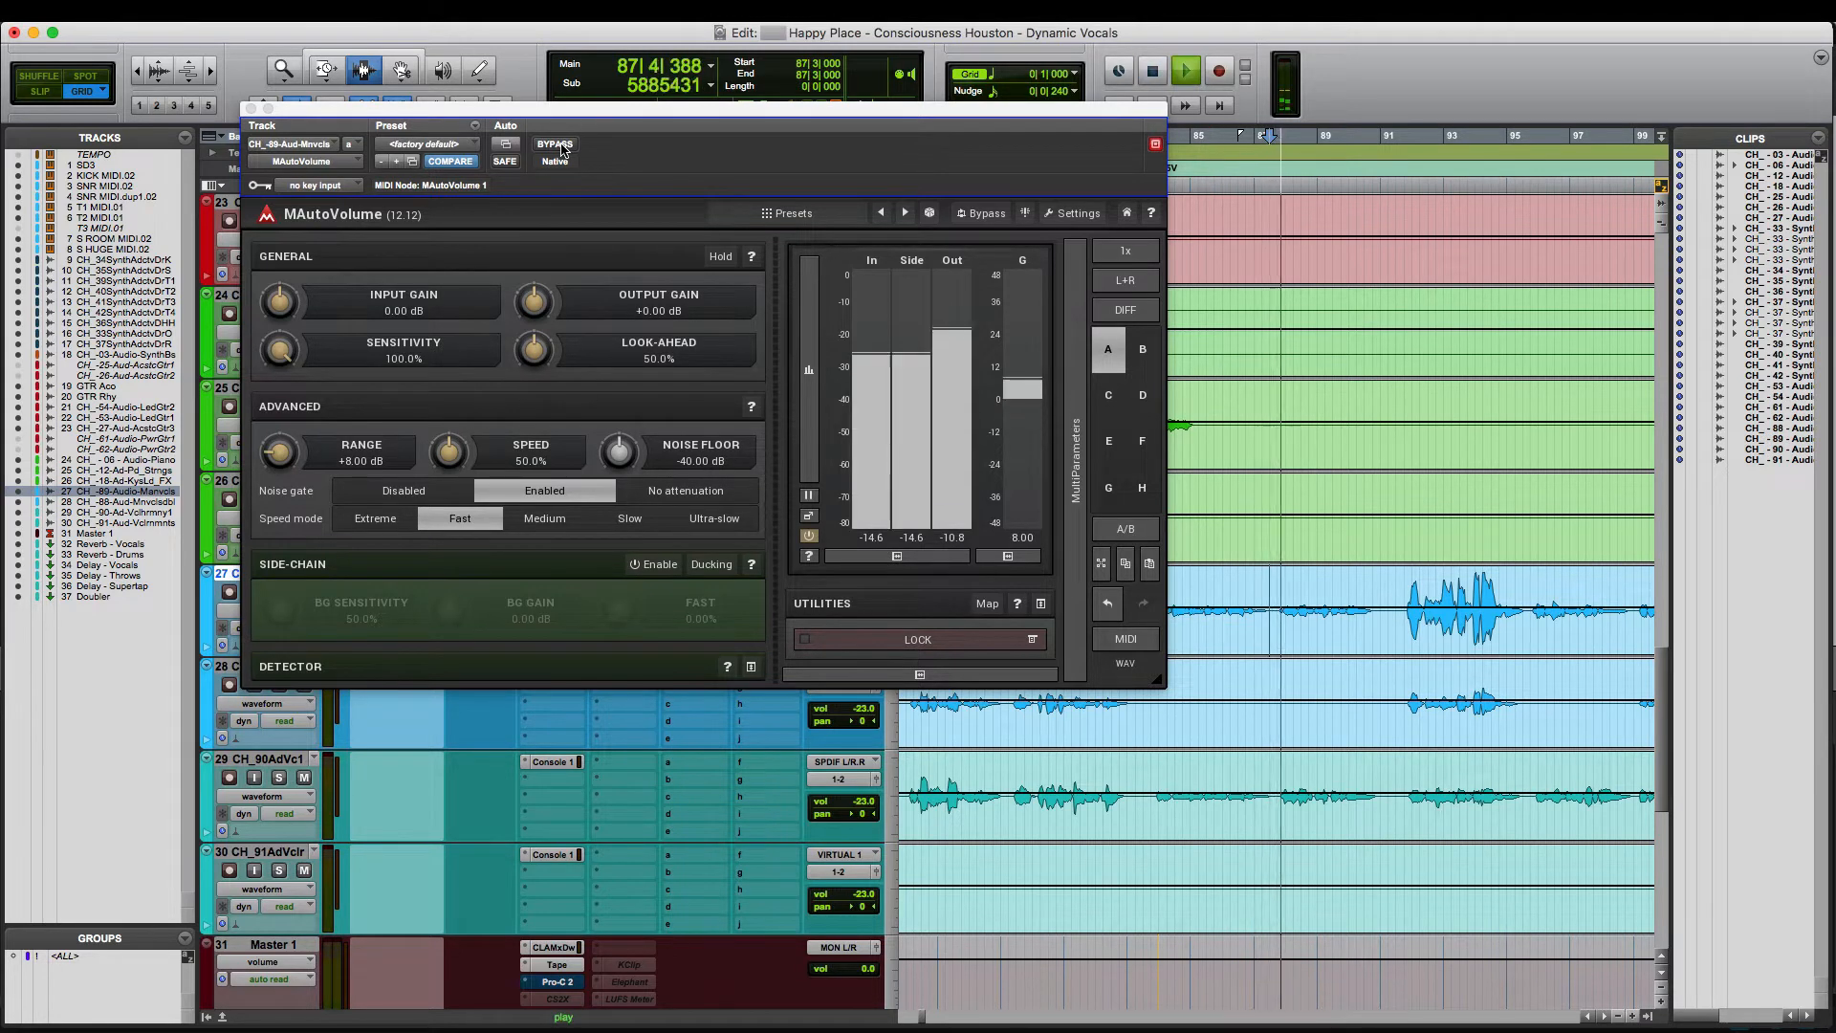
click(557, 145)
click(557, 144)
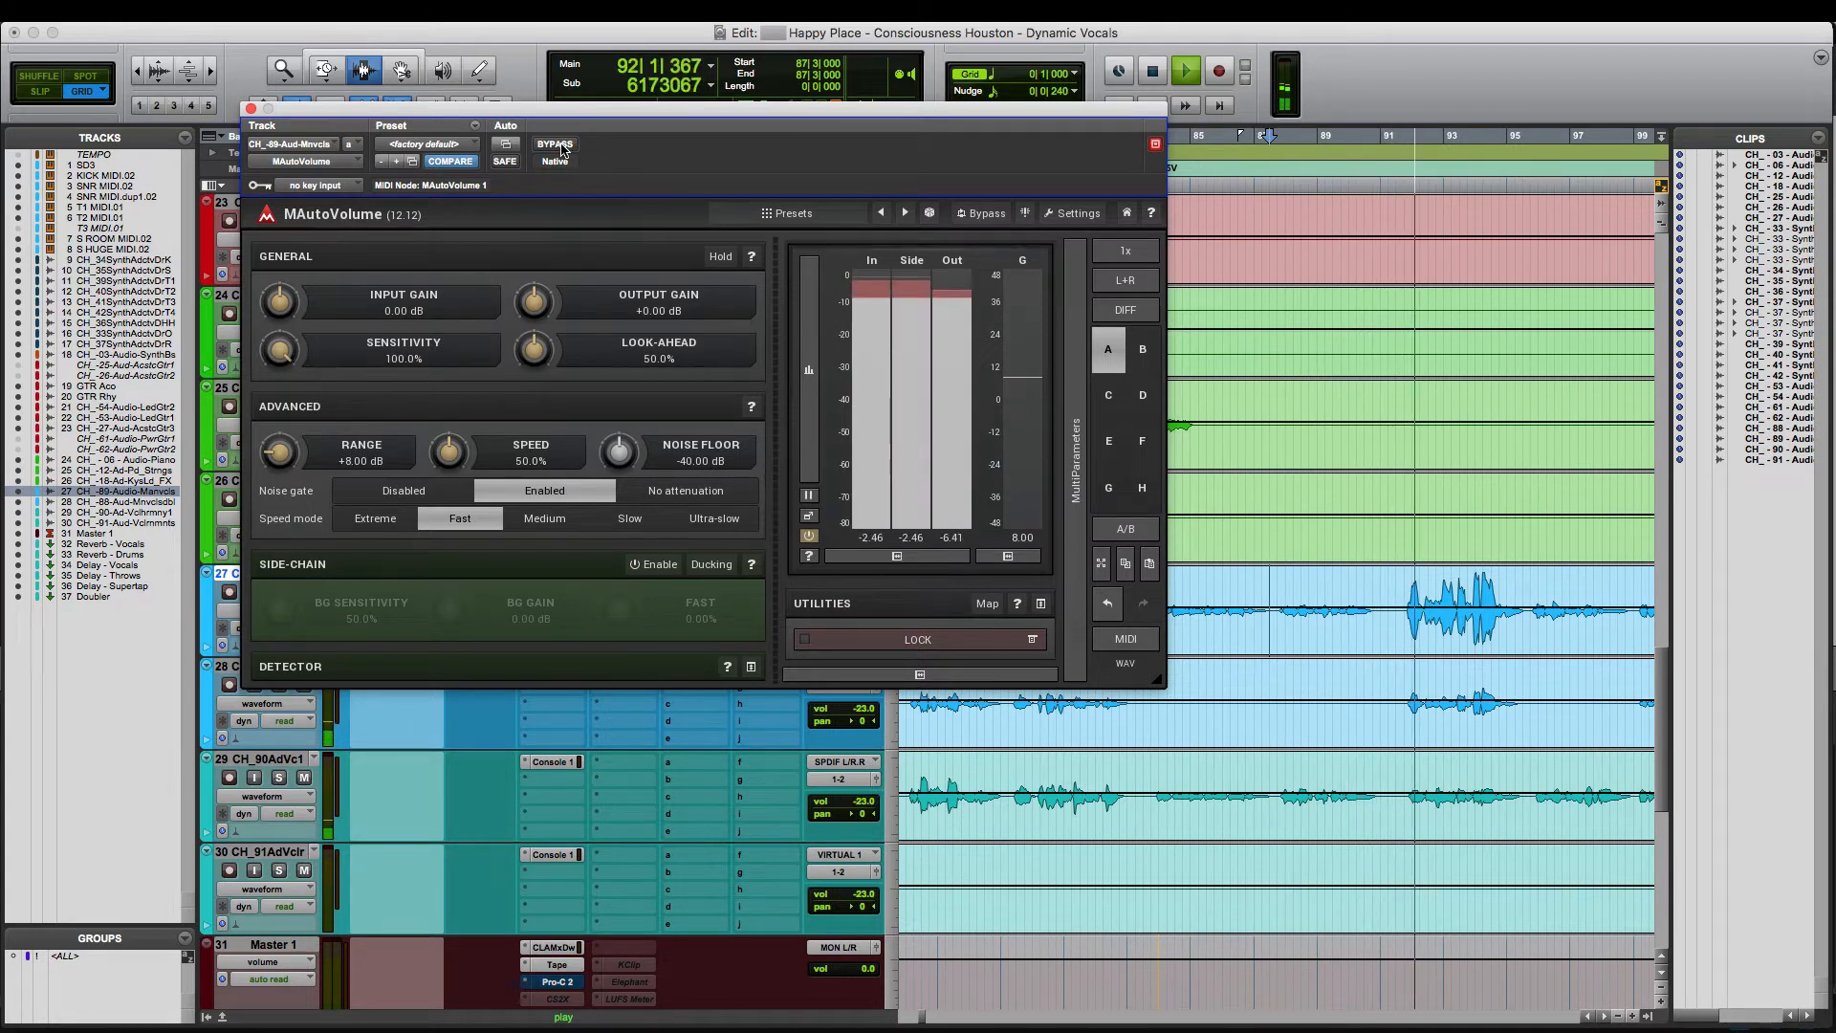
click(555, 144)
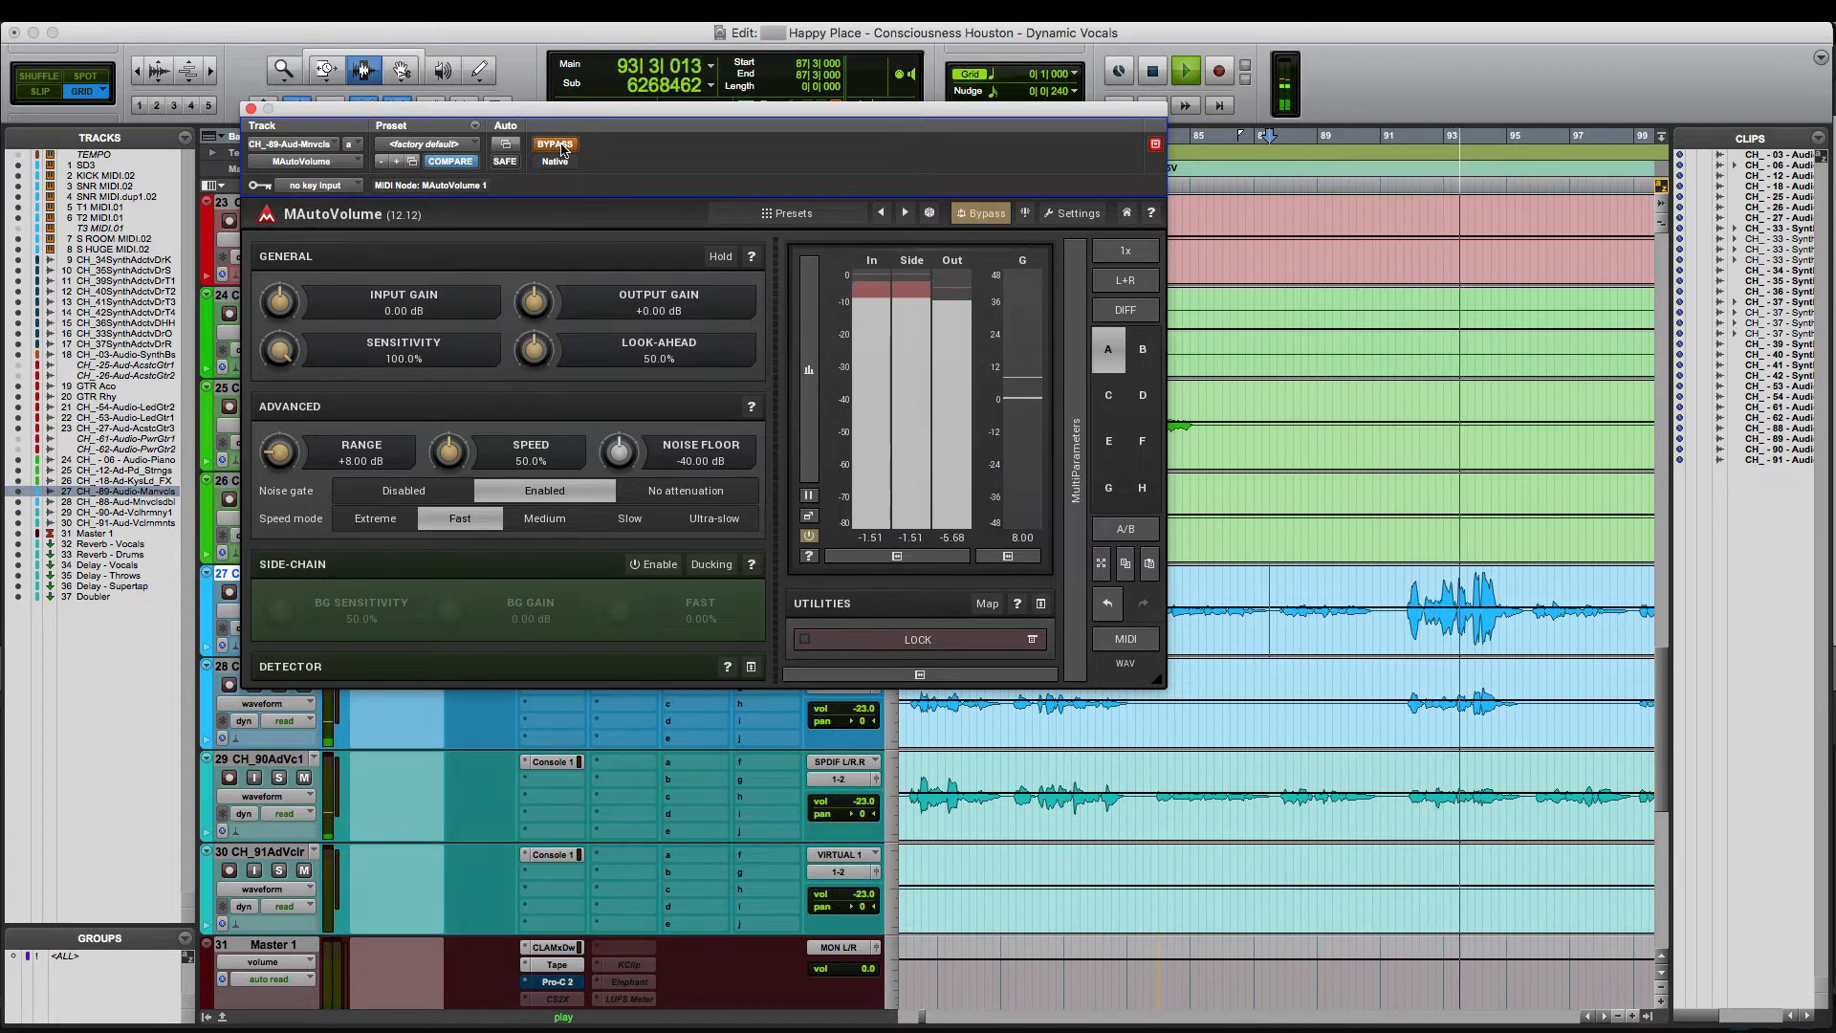
click(560, 148)
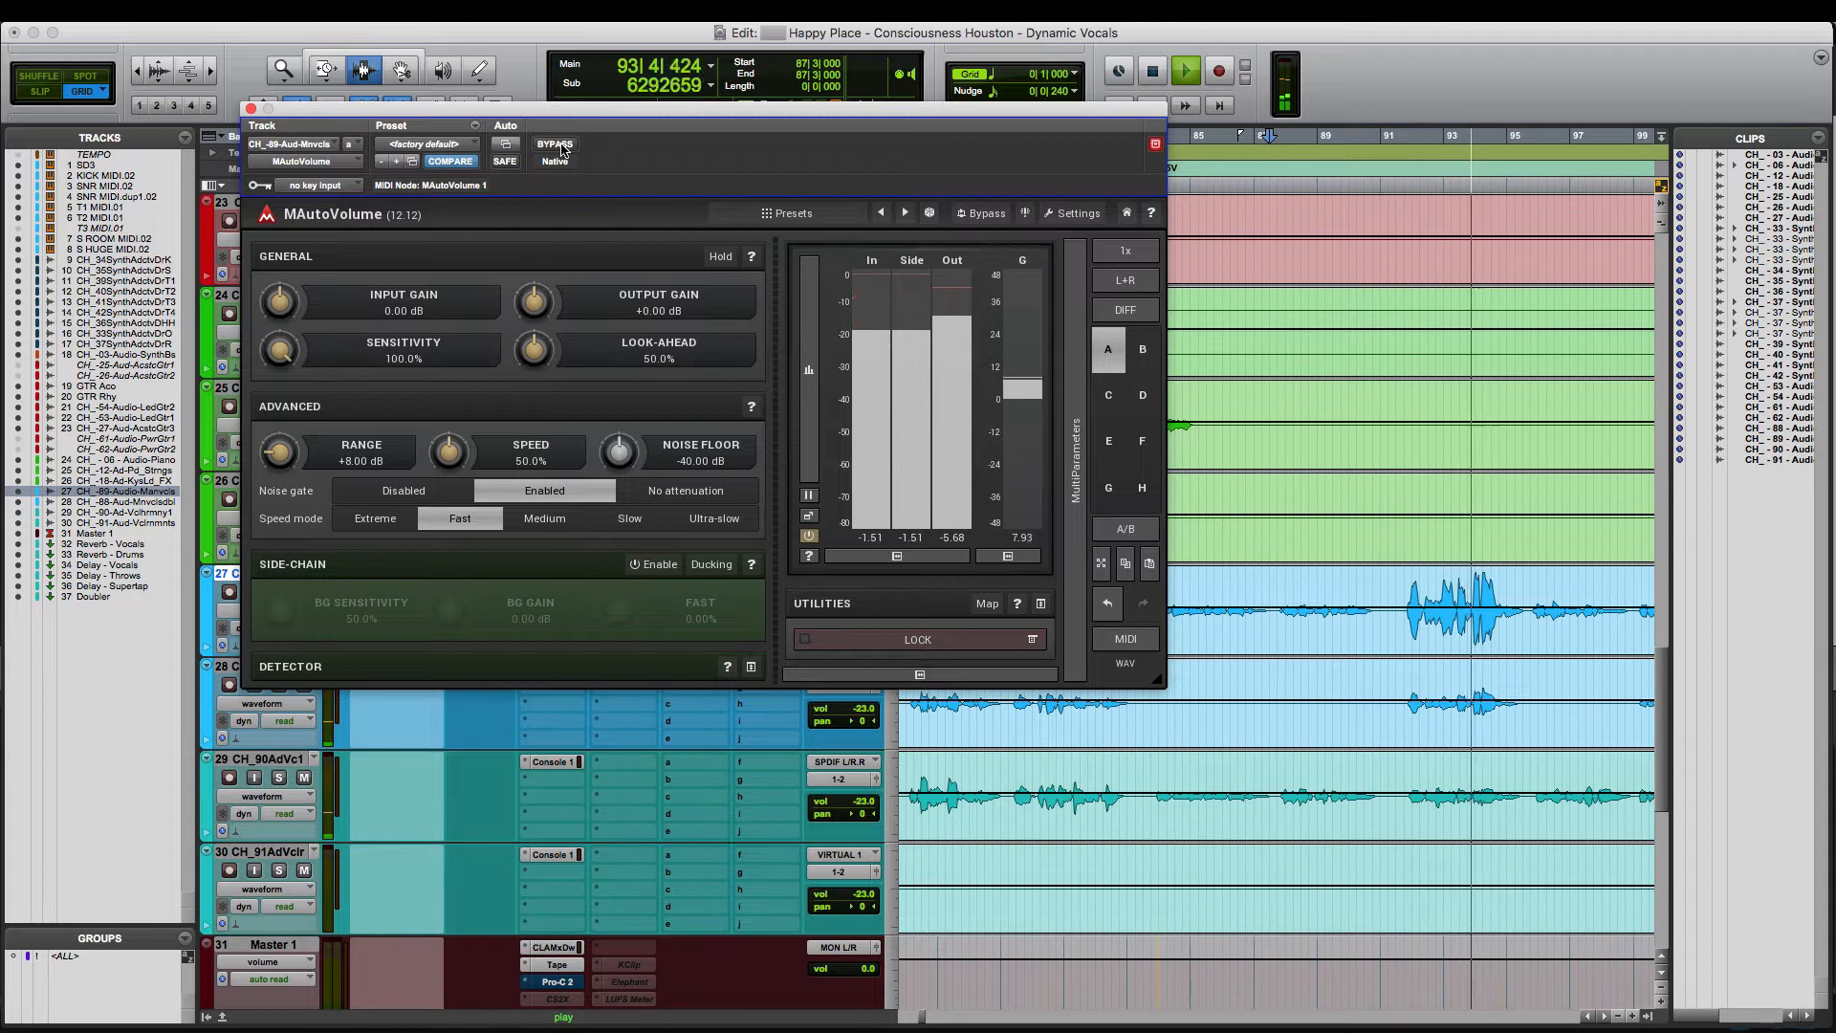
key(space)
- Move the playback start to the loud vocal phrase at bar 91, beat 4 and audition it
click(1401, 592)
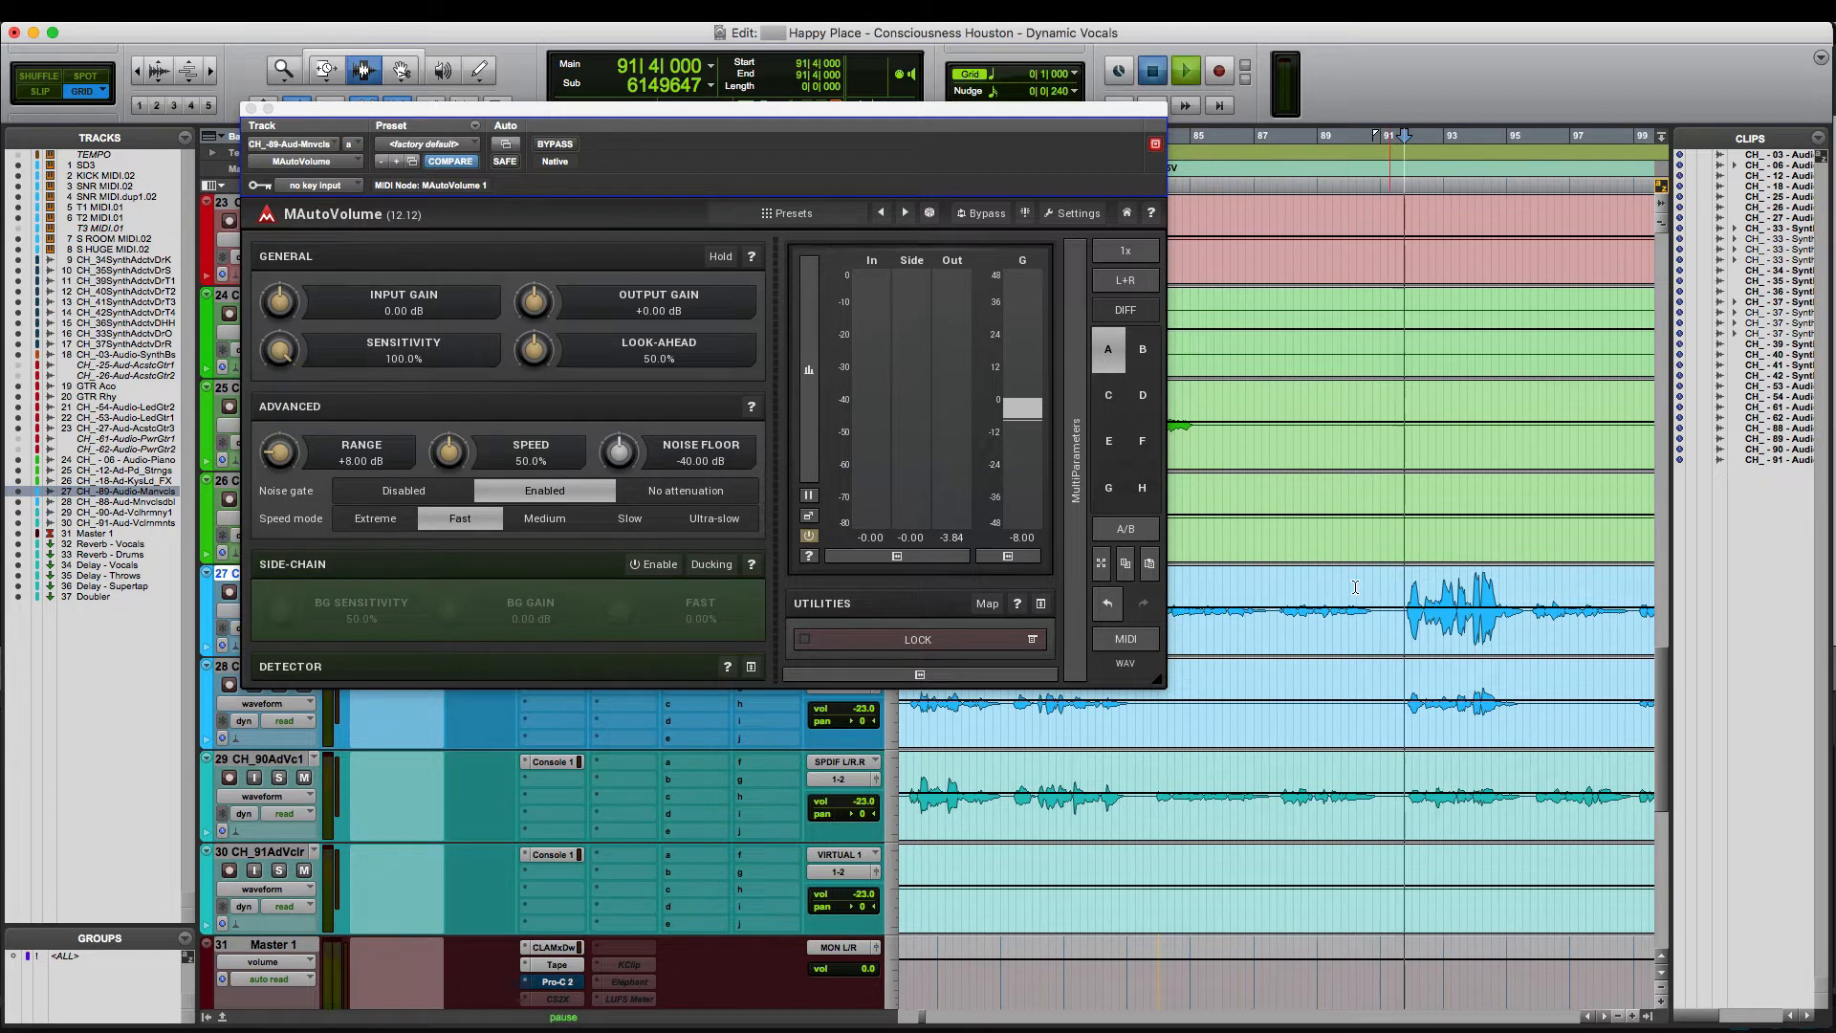
key(space)
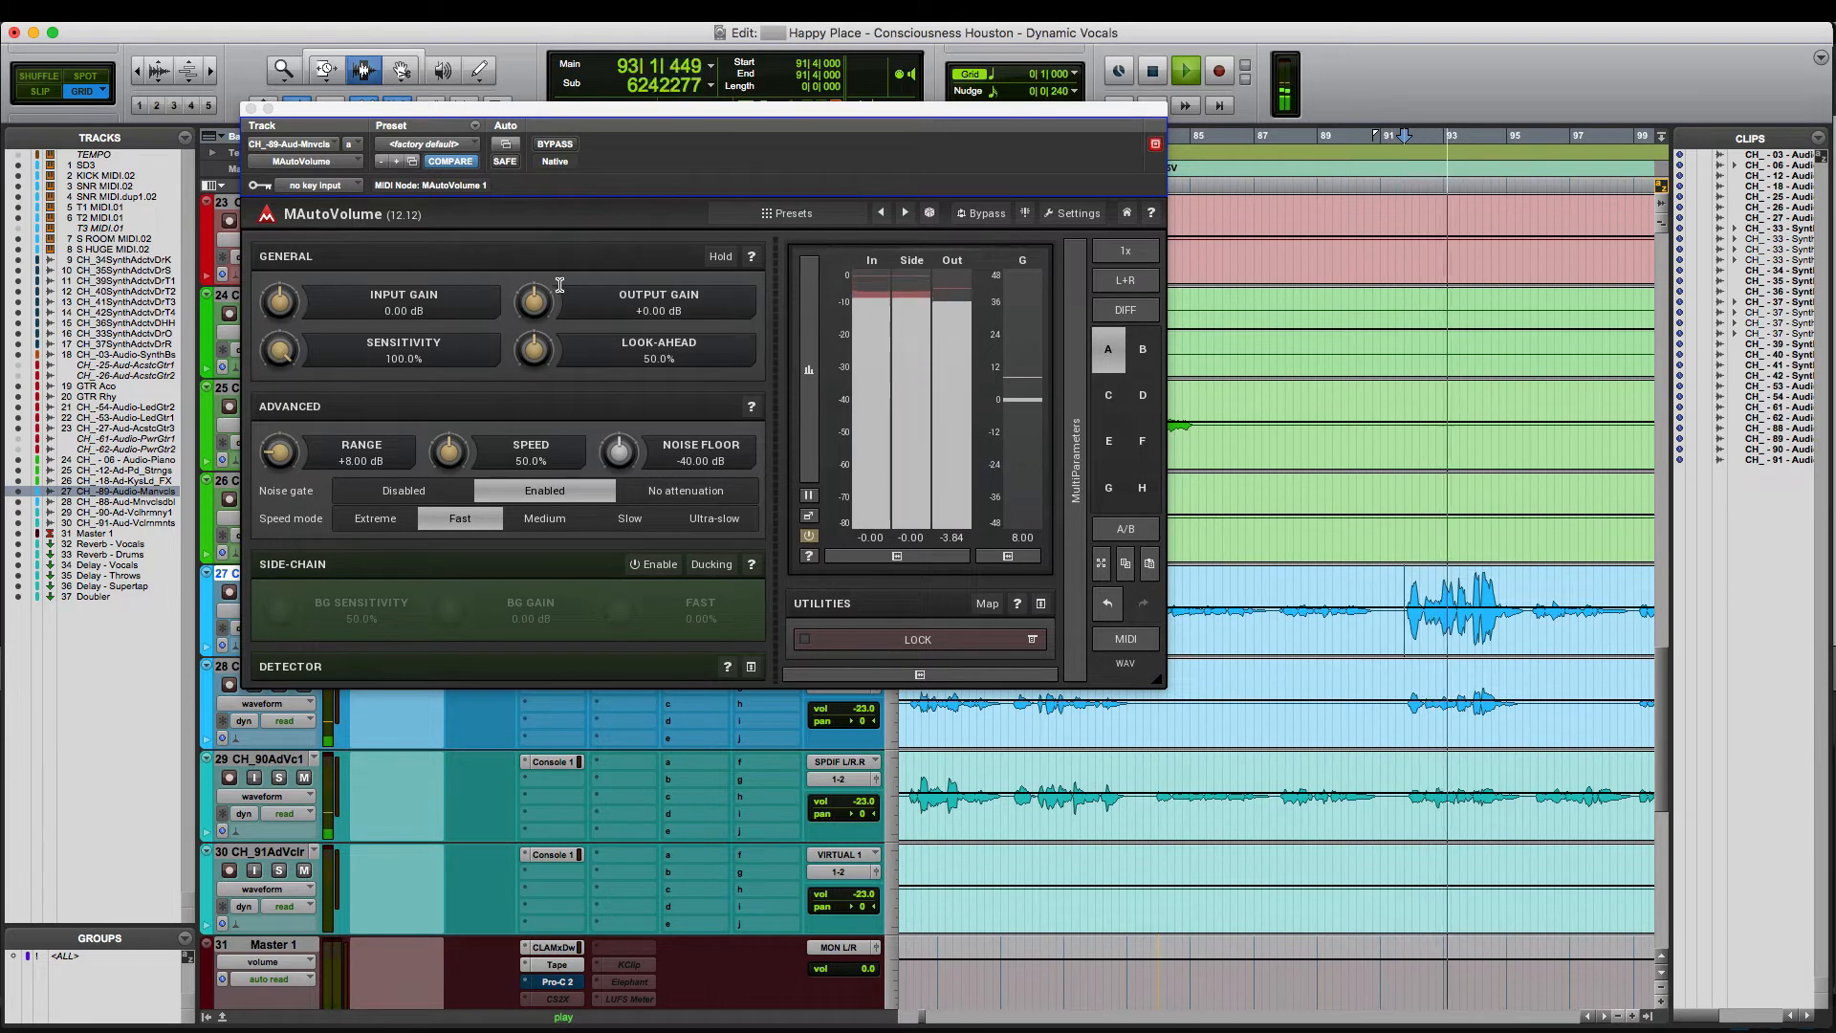
key(space)
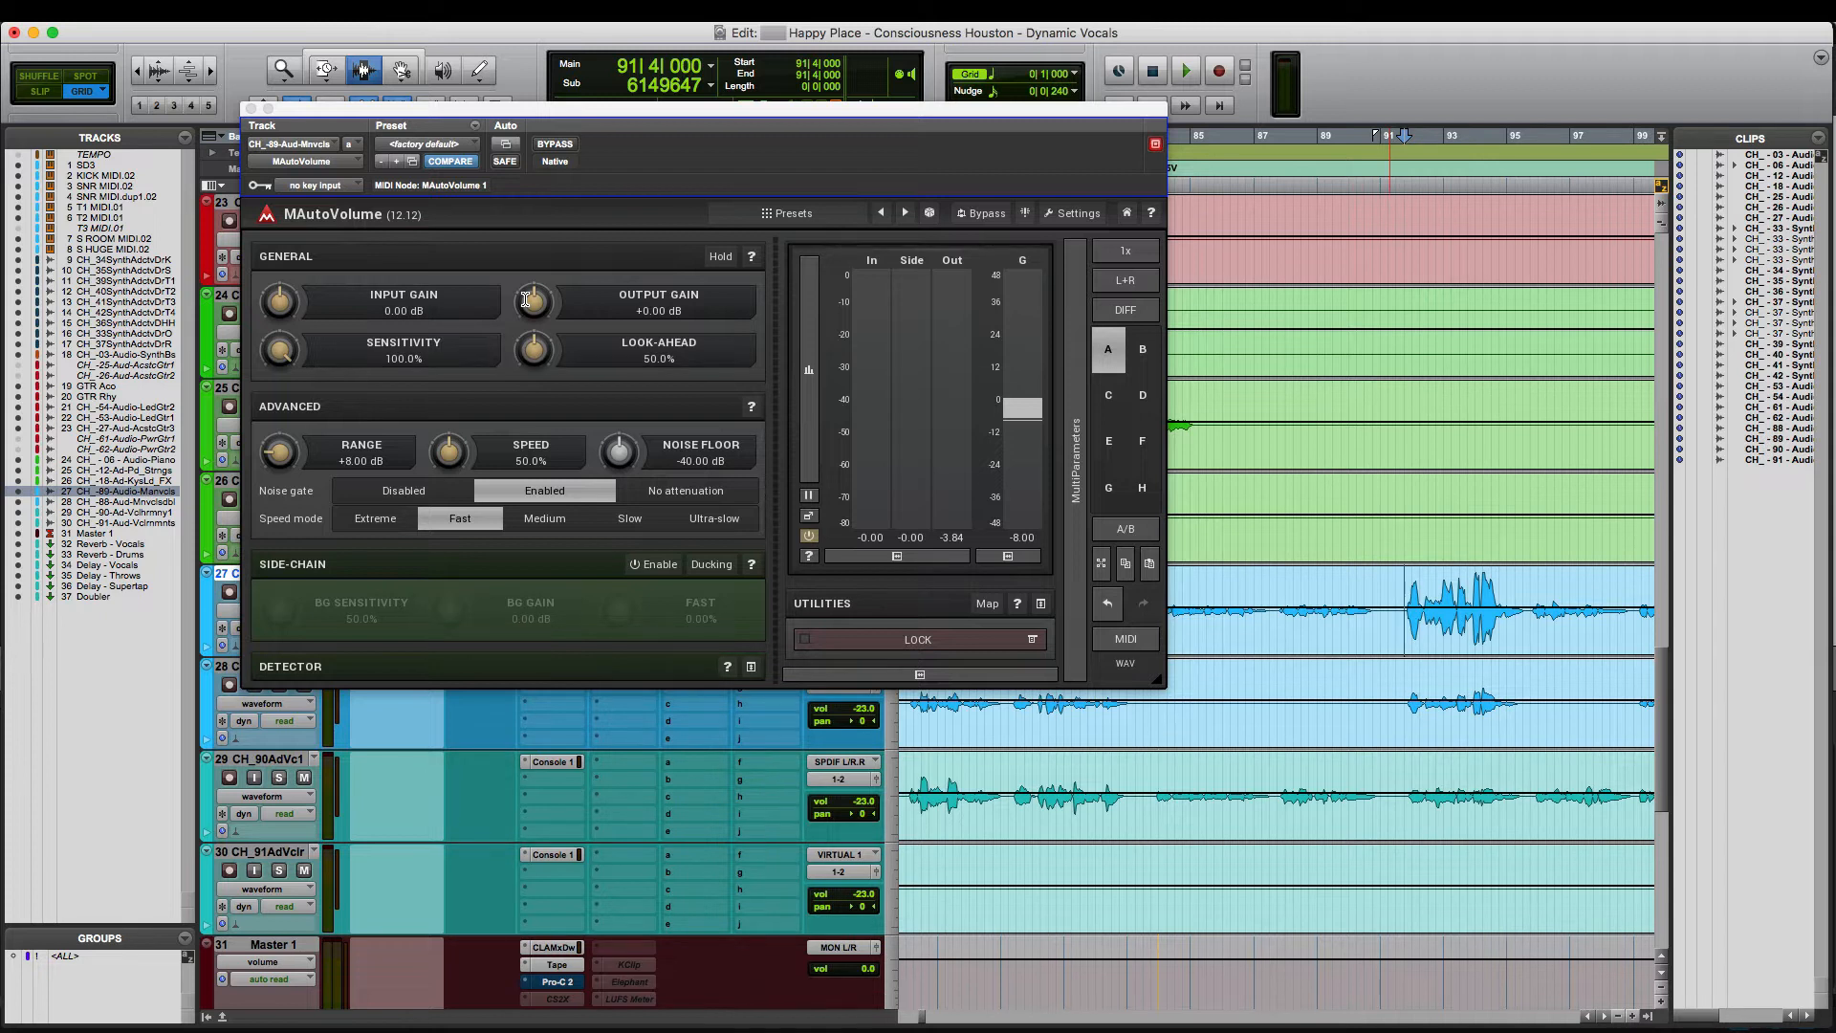
- Set the MAutoVolume Output Gain to -3 dB while the loud phrase plays, and stop playback
key(space)
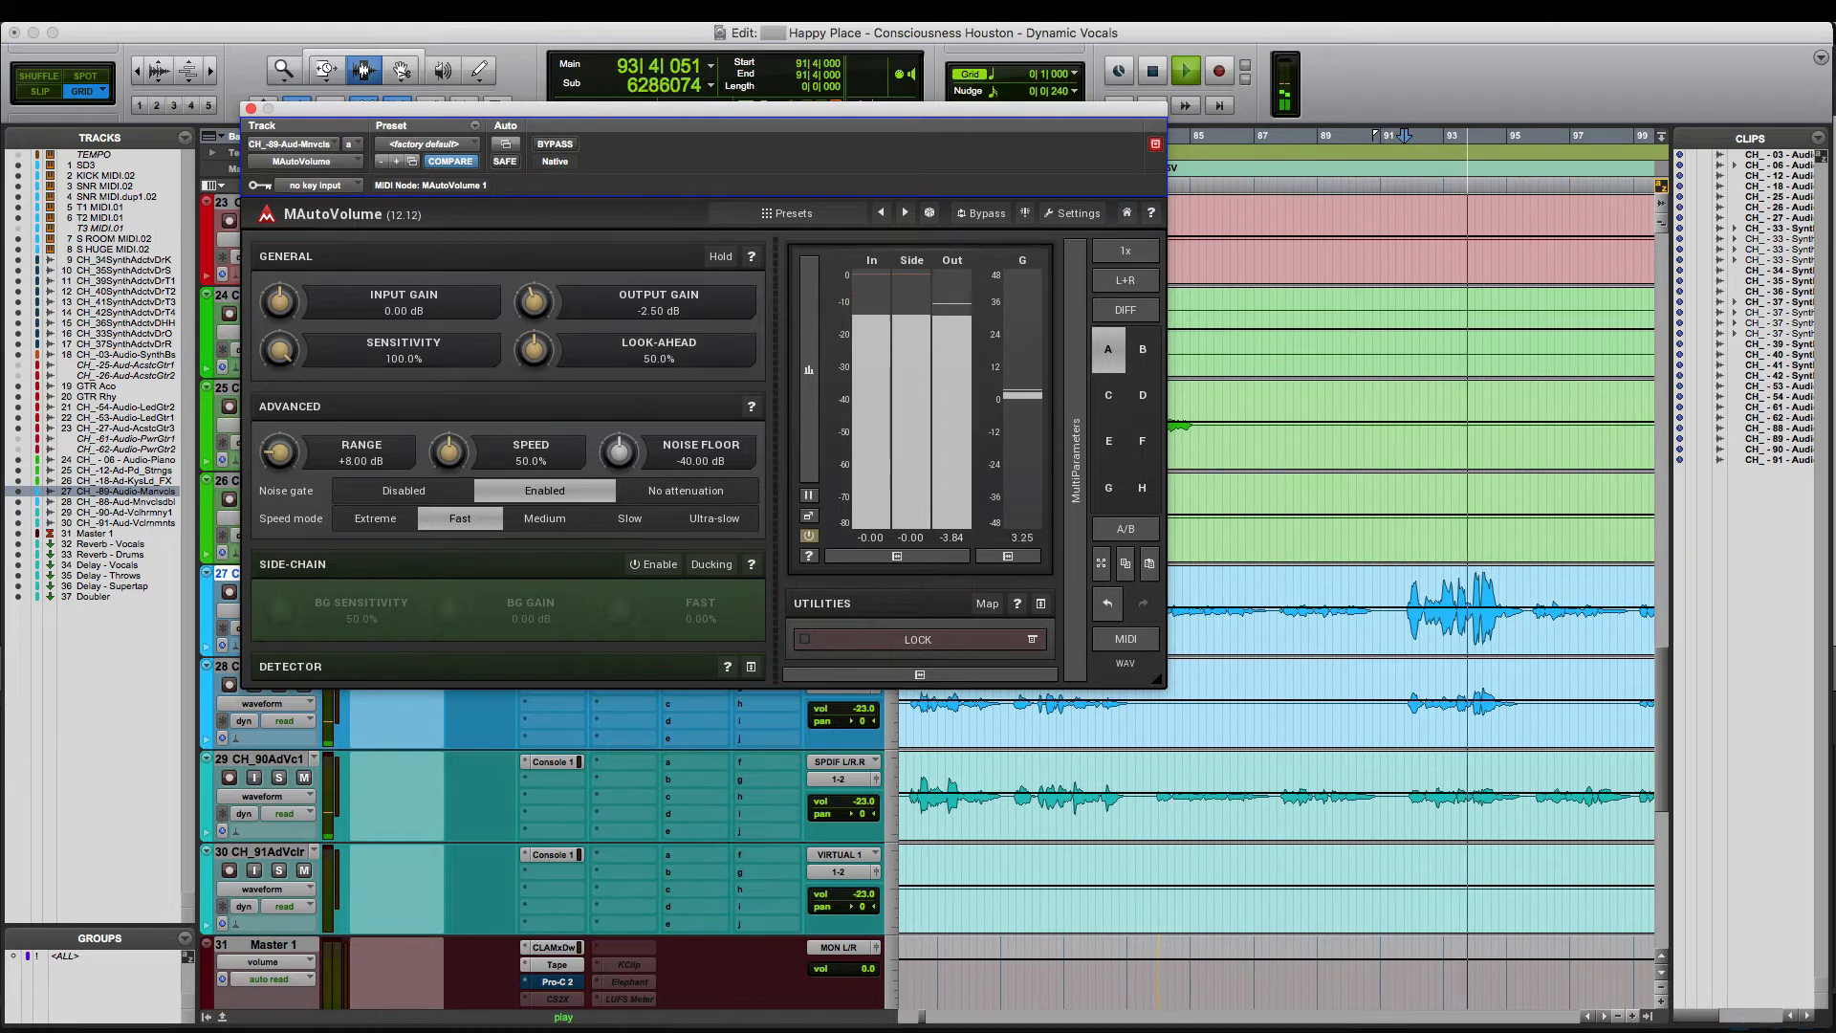
click(672, 306)
text(-3)
key(Return)
key(space)
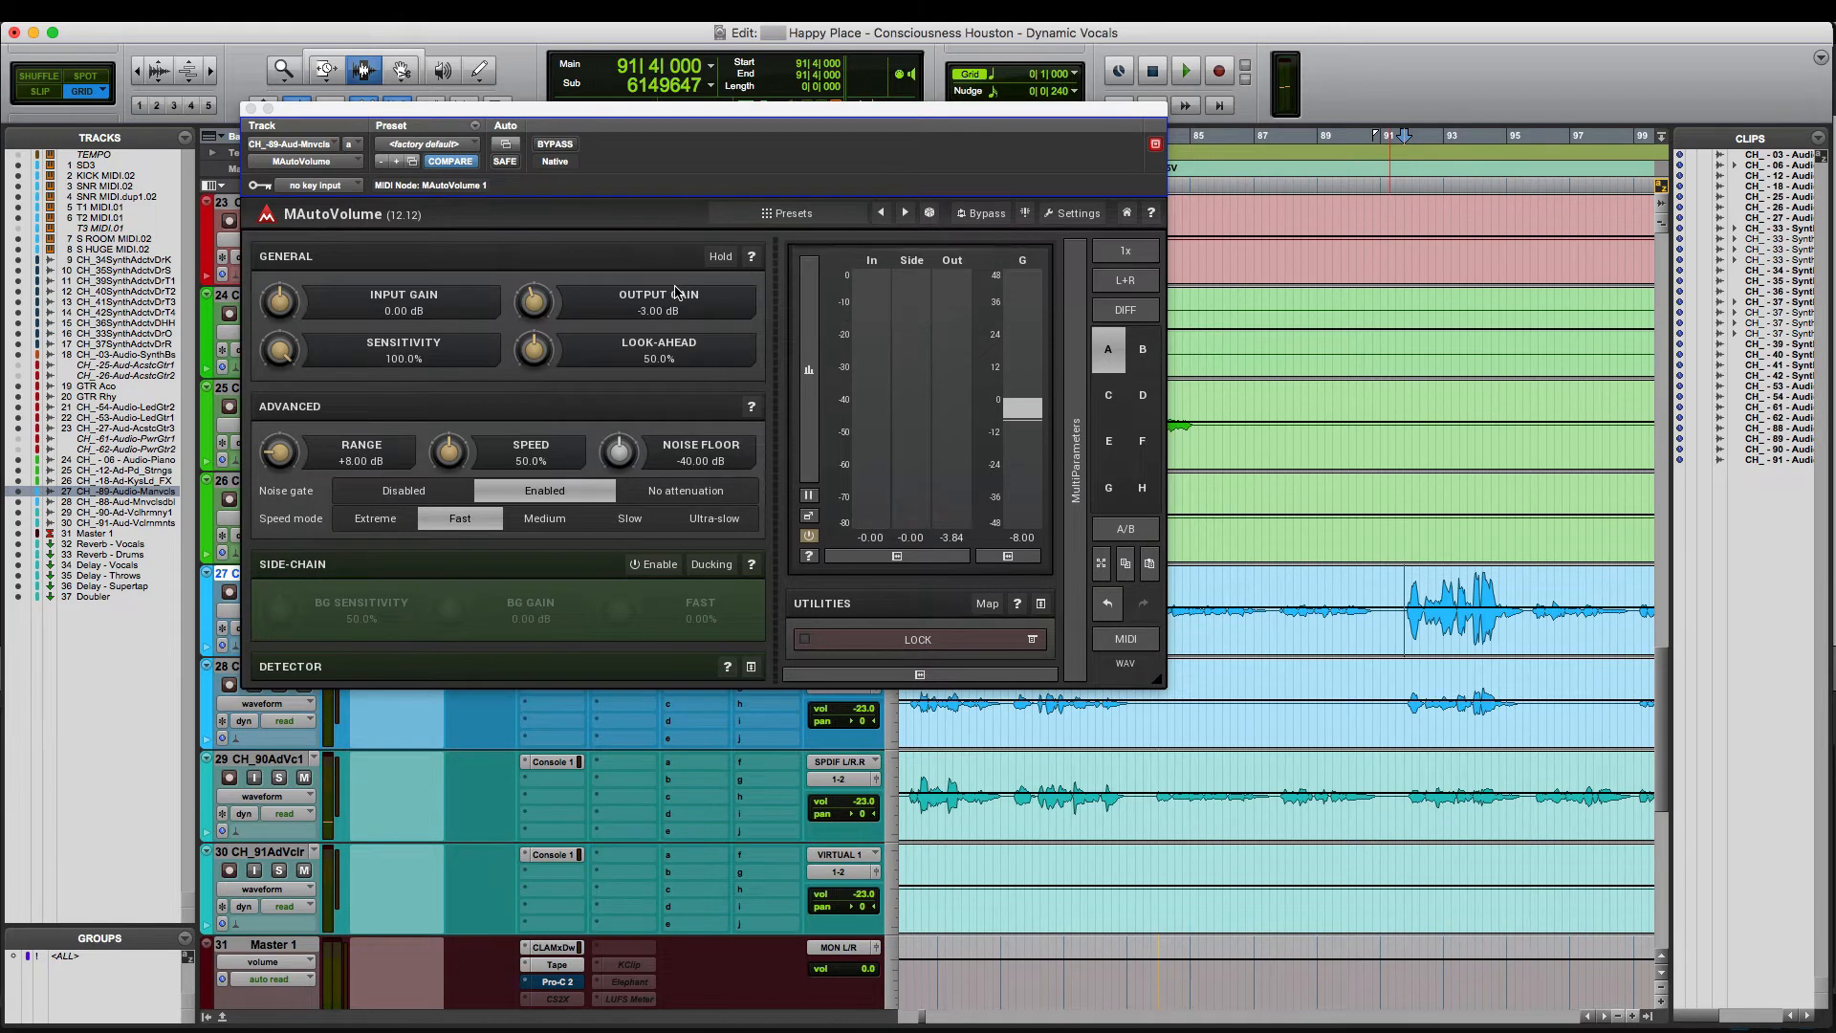
- Play the loud phrase while switching MAutoVolume in and out of bypass, and return the playback start to bar 87, beat 4
key(space)
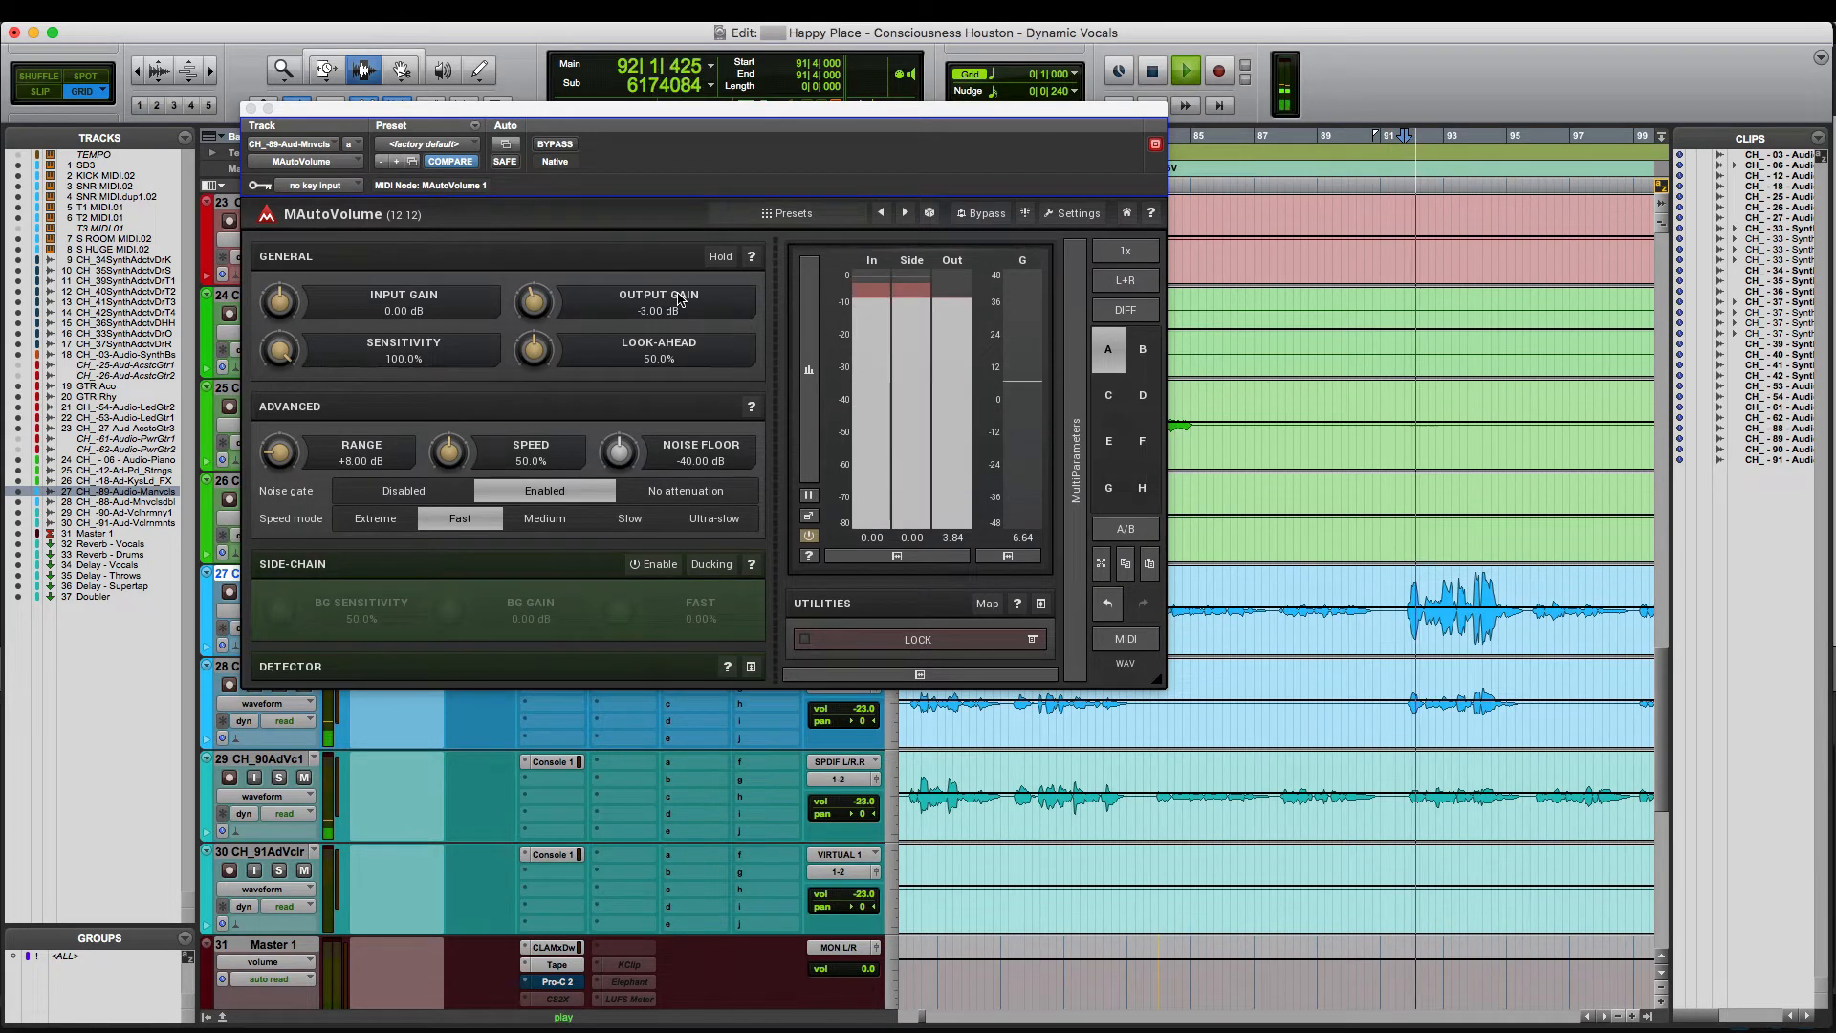
click(548, 146)
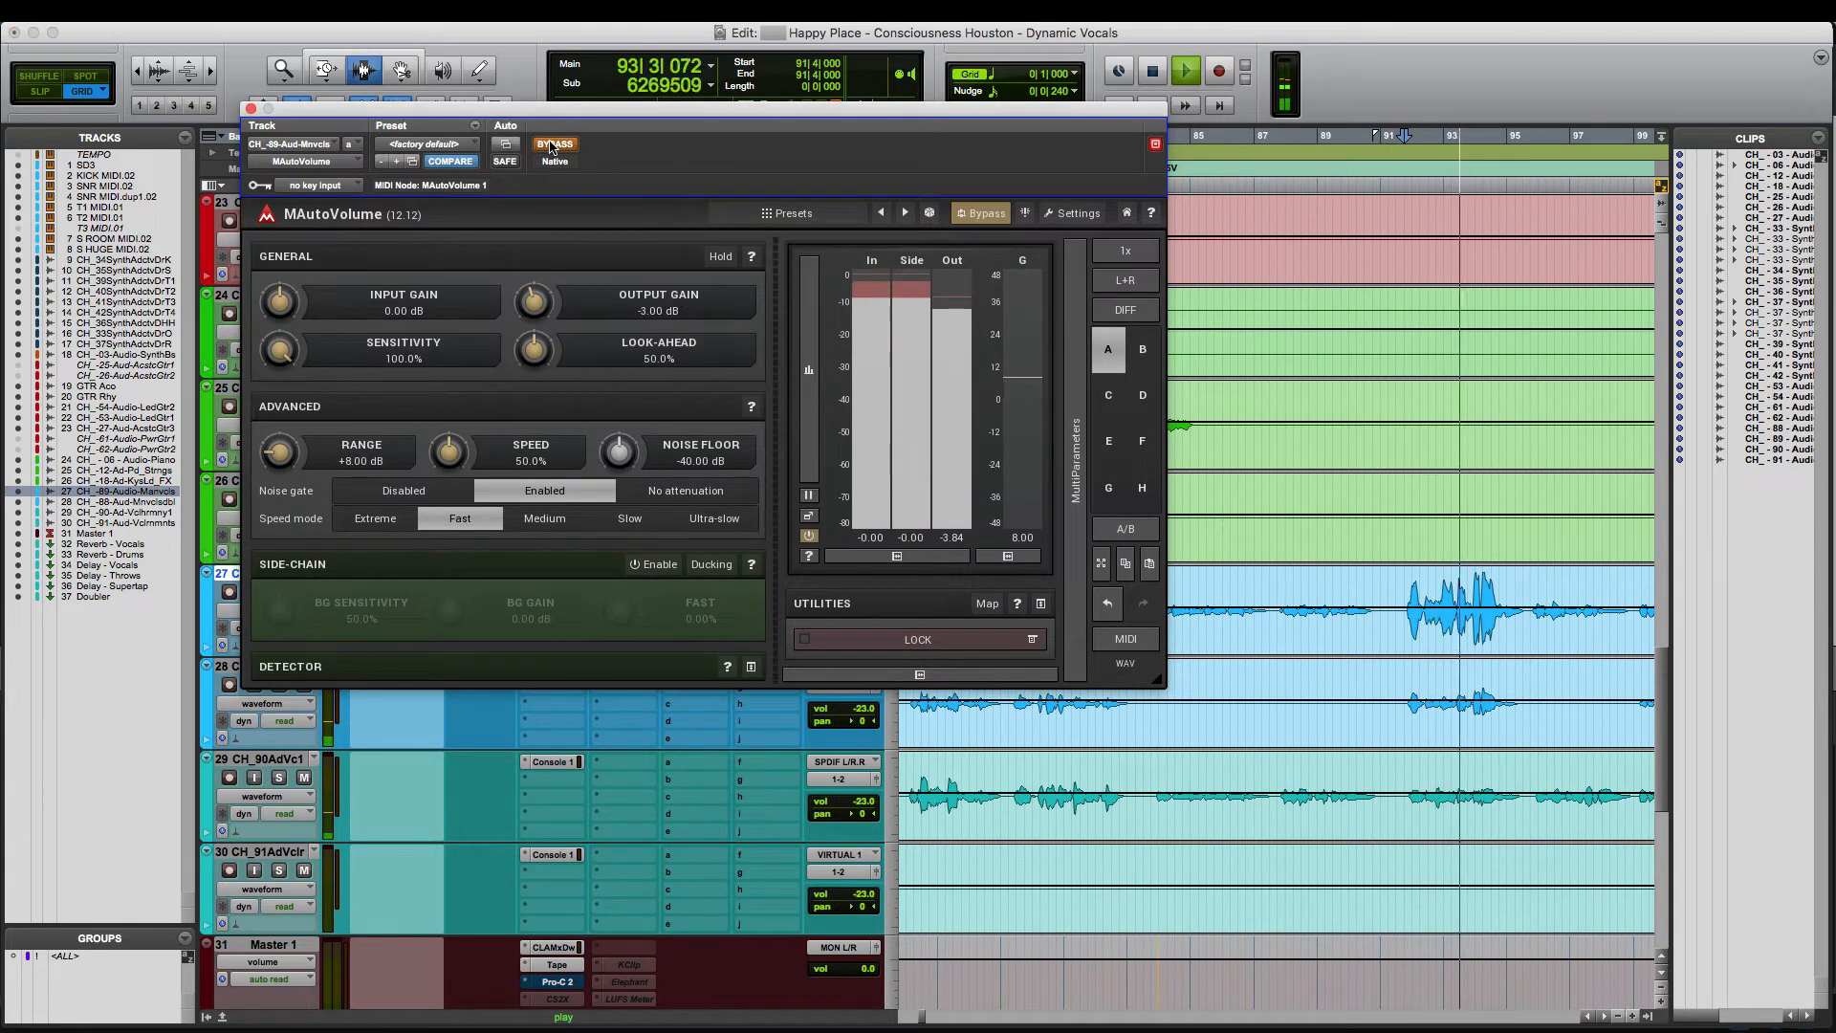
click(549, 146)
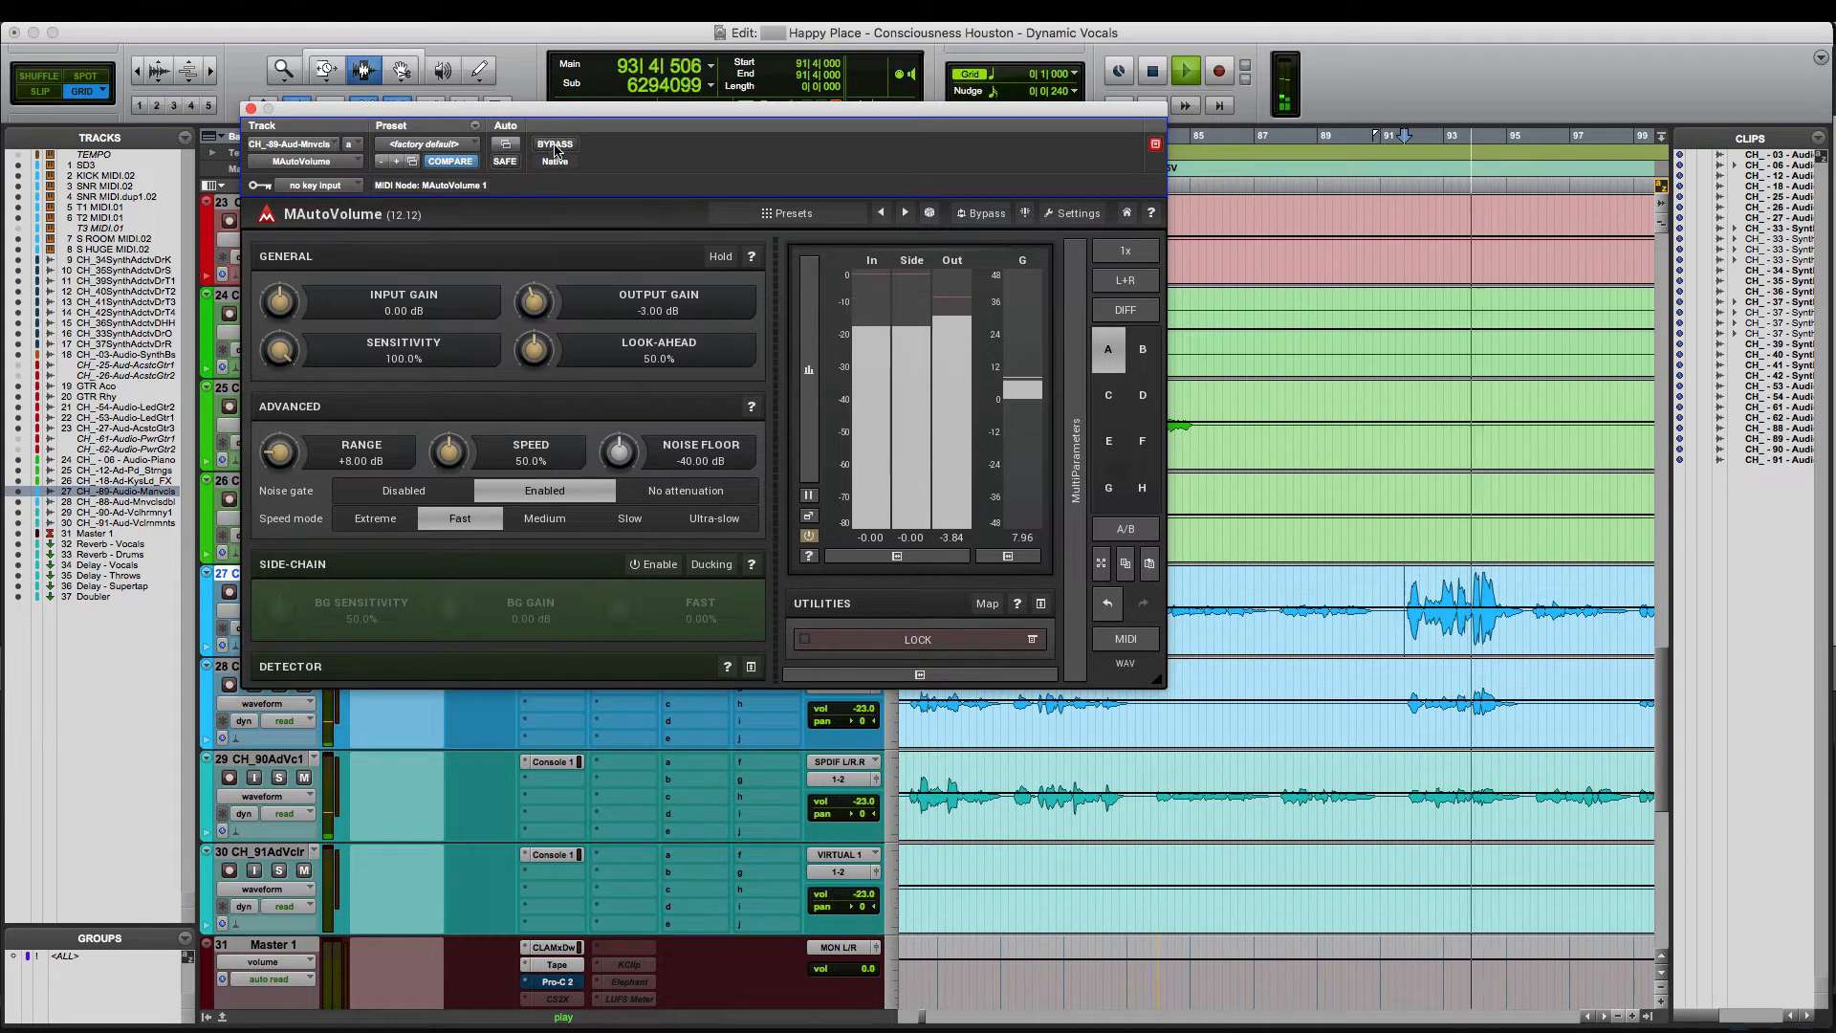
click(1277, 598)
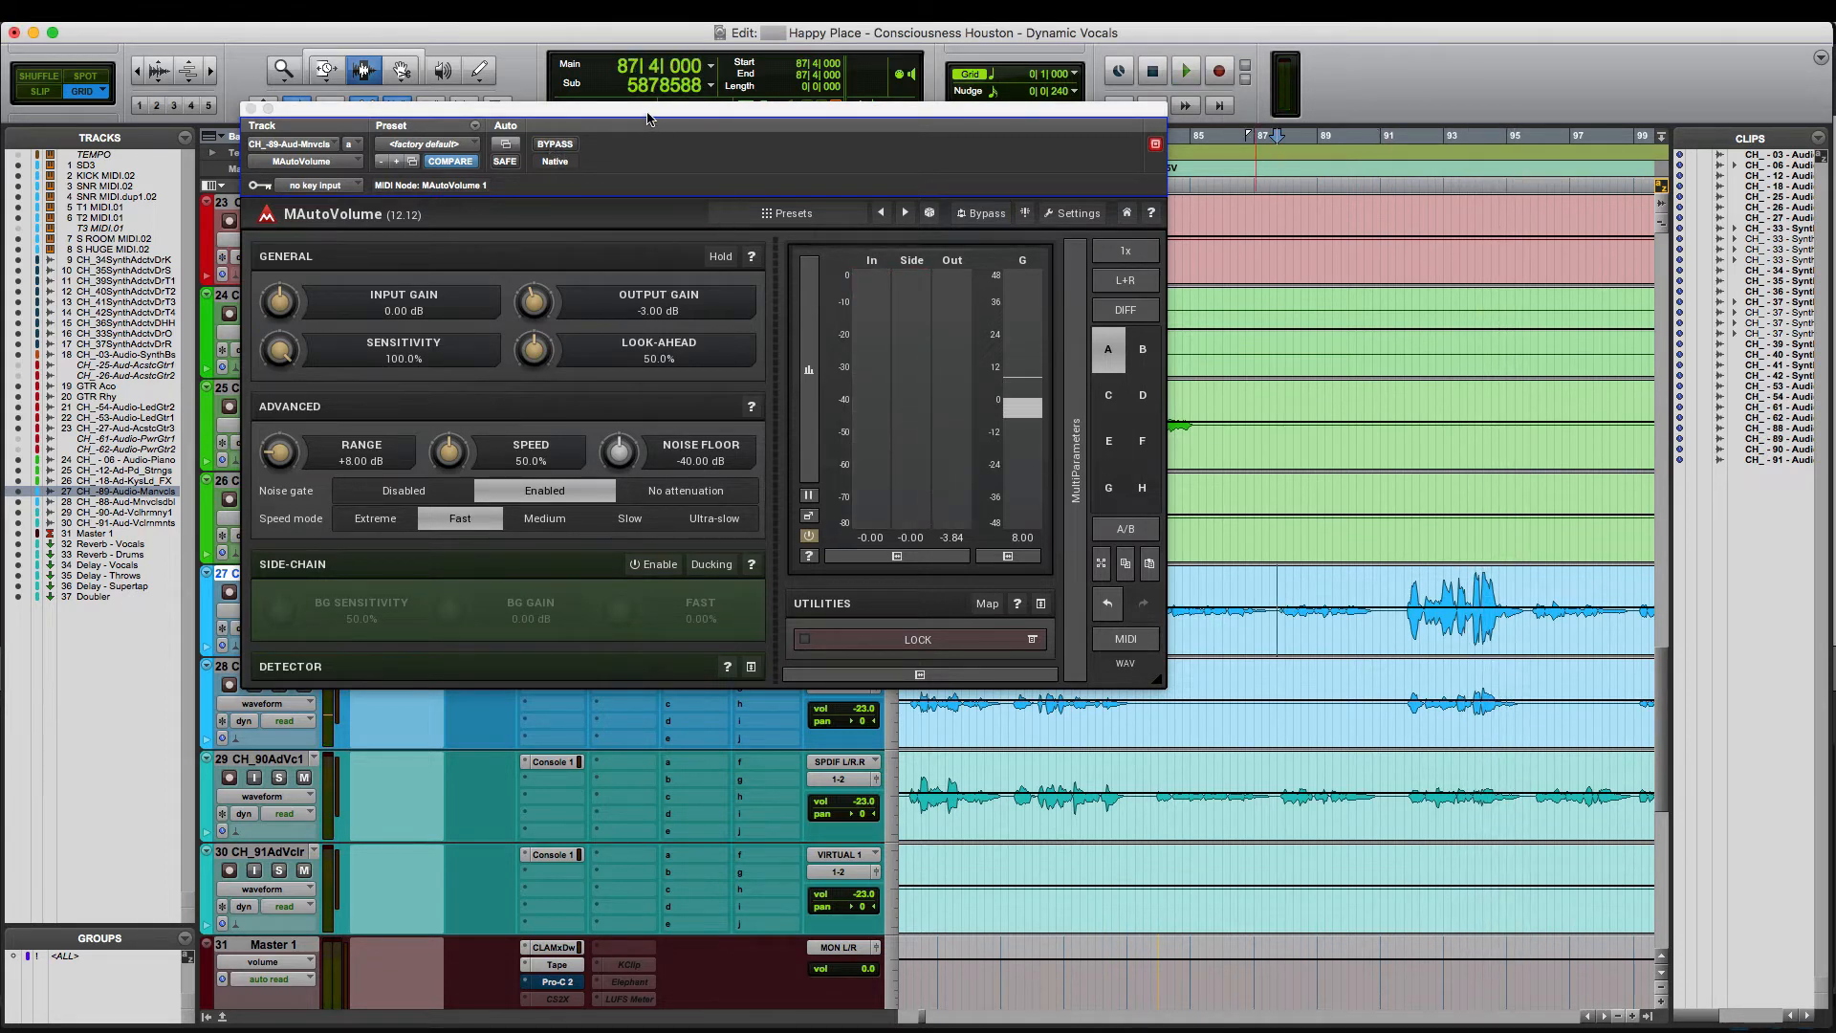
- Commit the main vocal track up to its MAutoVolume insert, rendering offline with the source track left as it is
drag(649, 112, 694, 31)
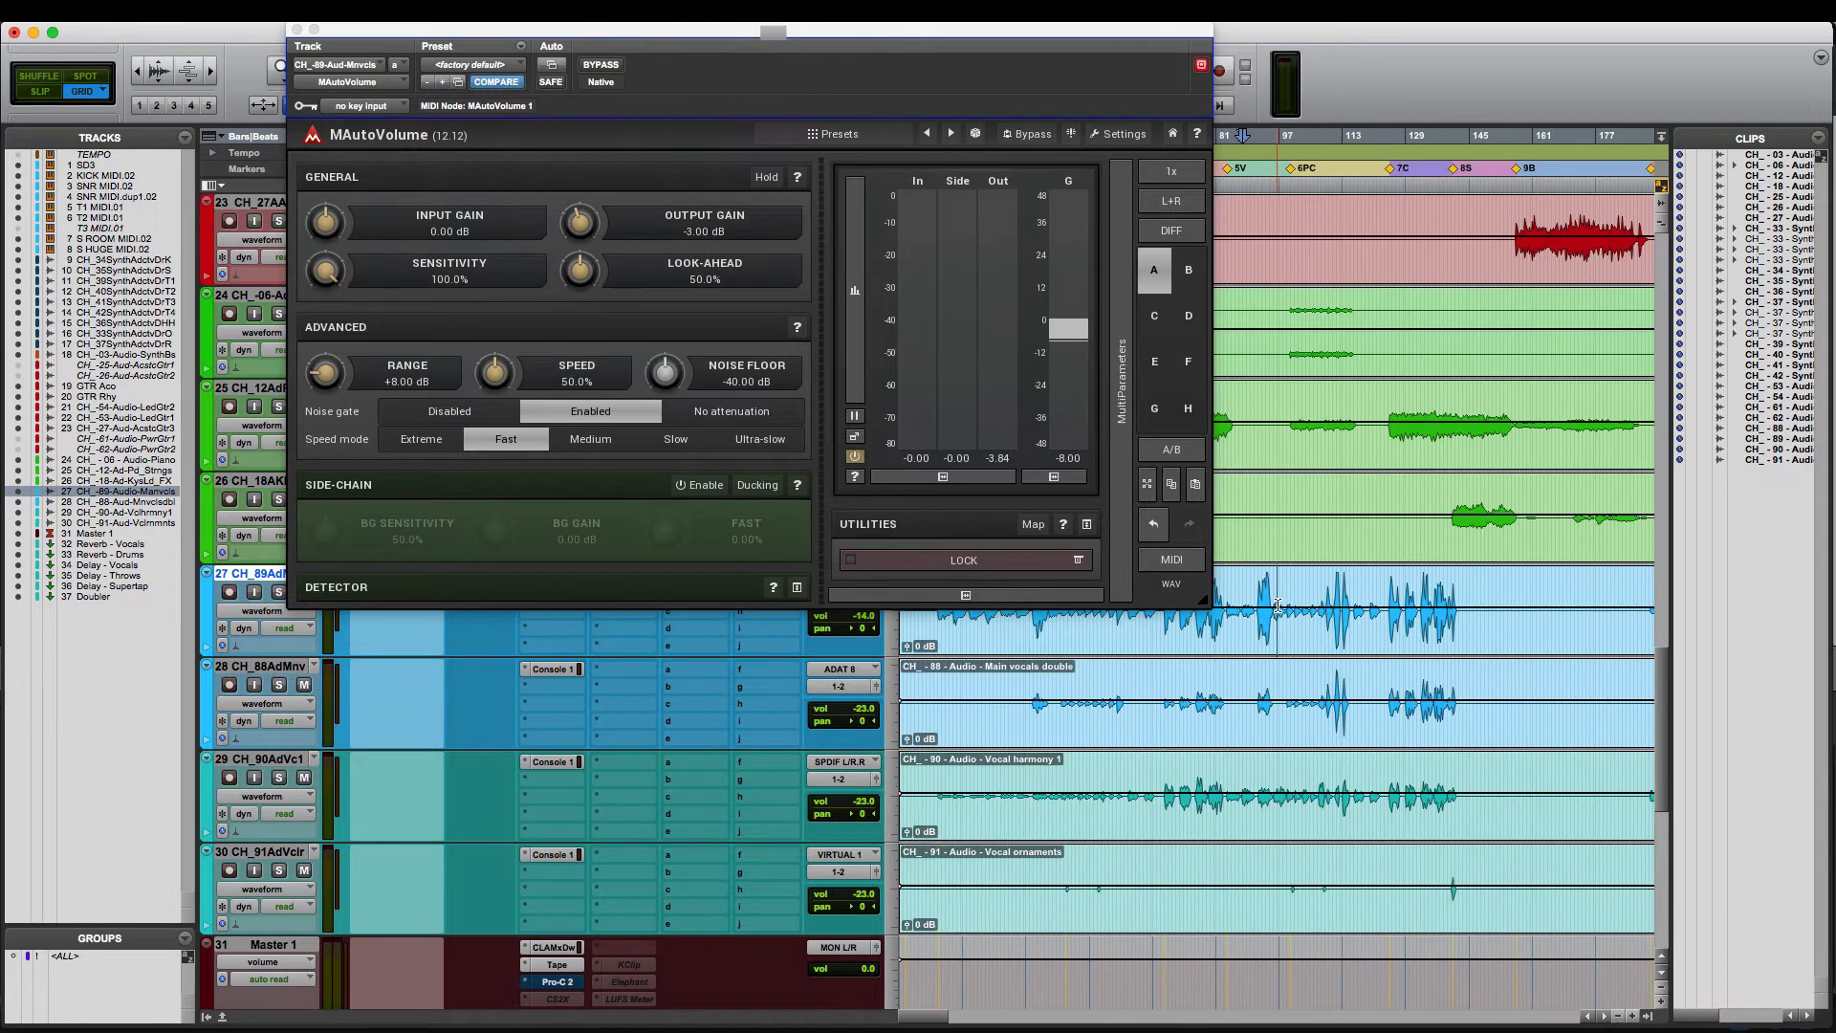
click(1278, 603)
key(r)
key(r)
key(r)
key(t)
key(t)
key(r)
drag(326, 26, 615, 27)
right_click(567, 576)
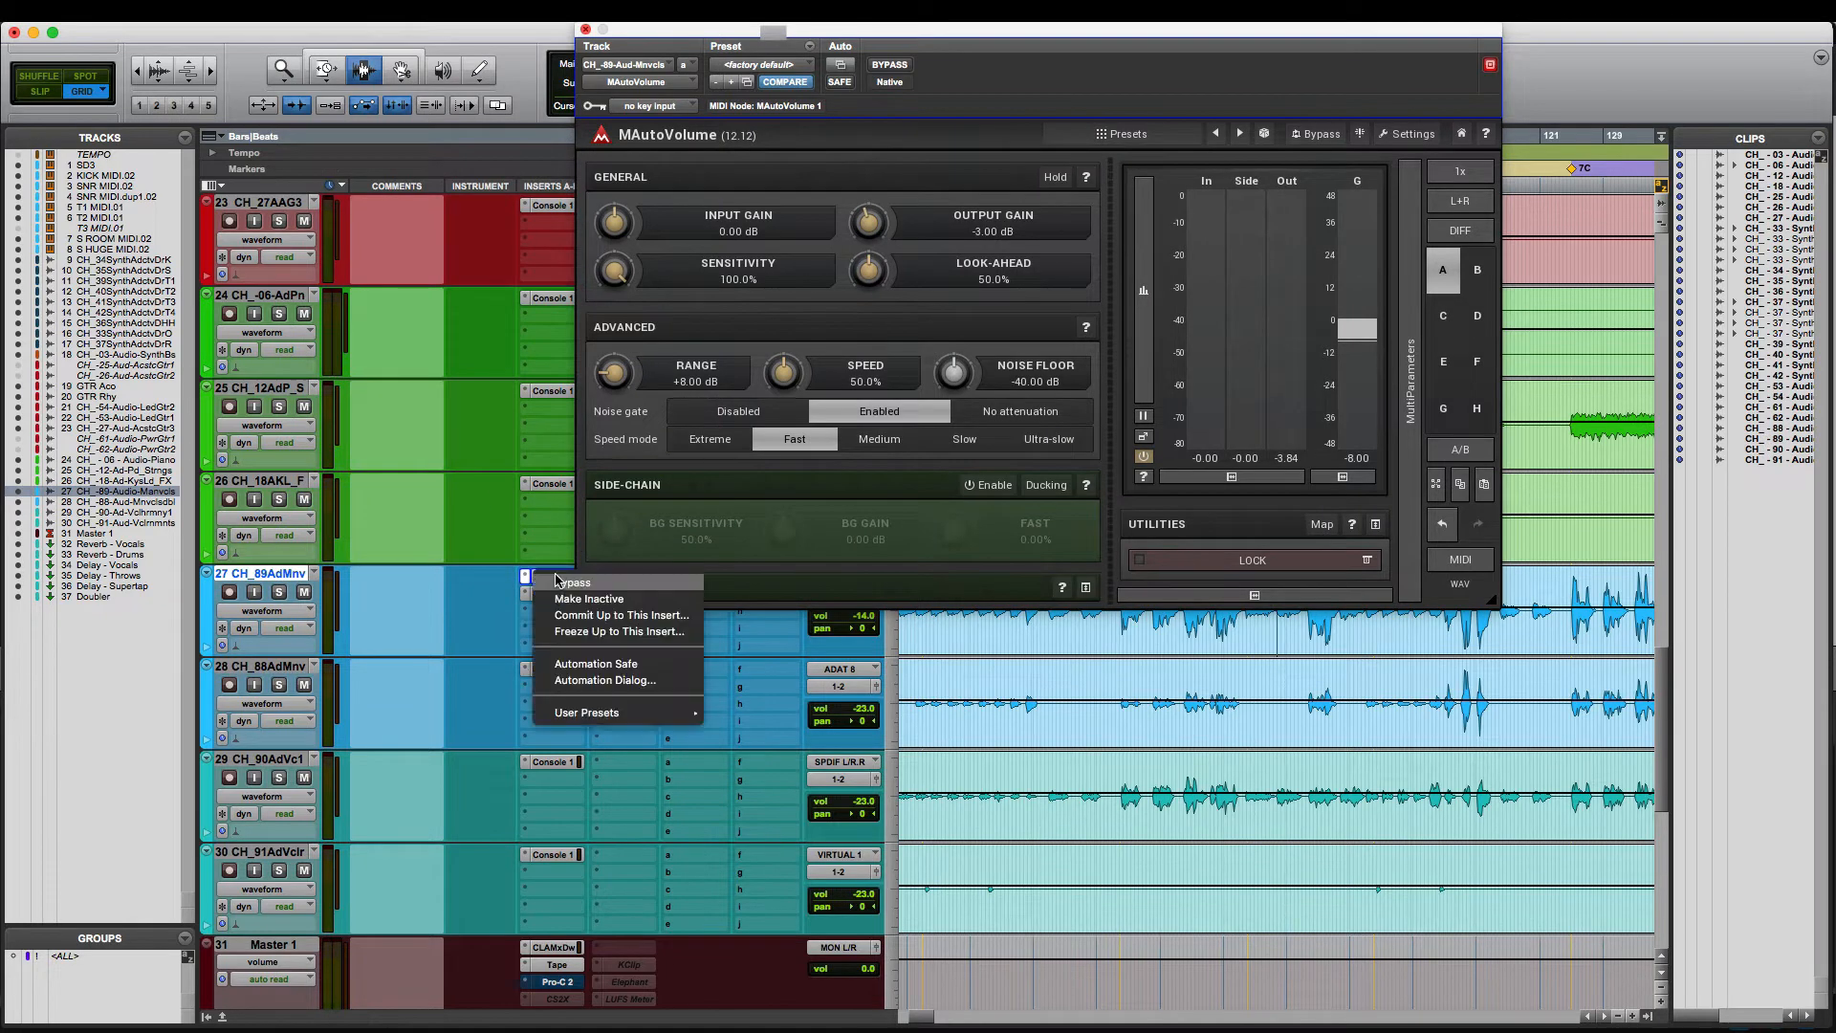
click(596, 617)
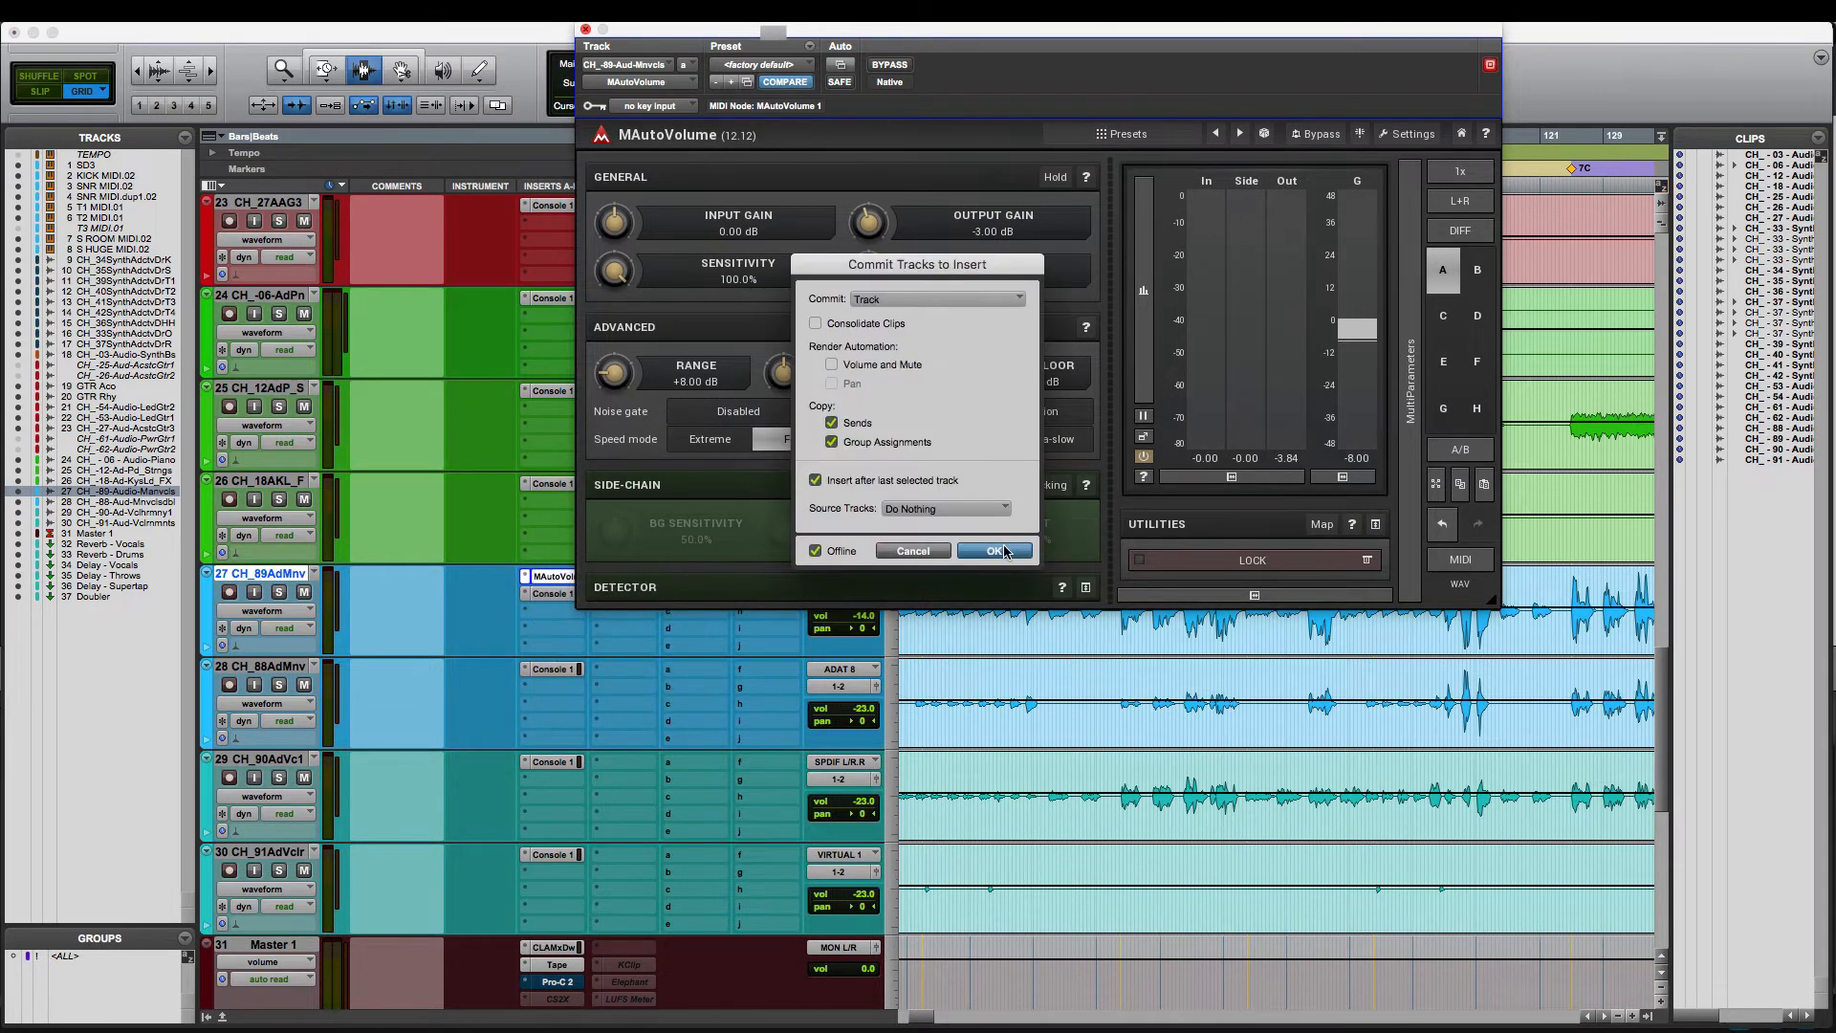
click(999, 551)
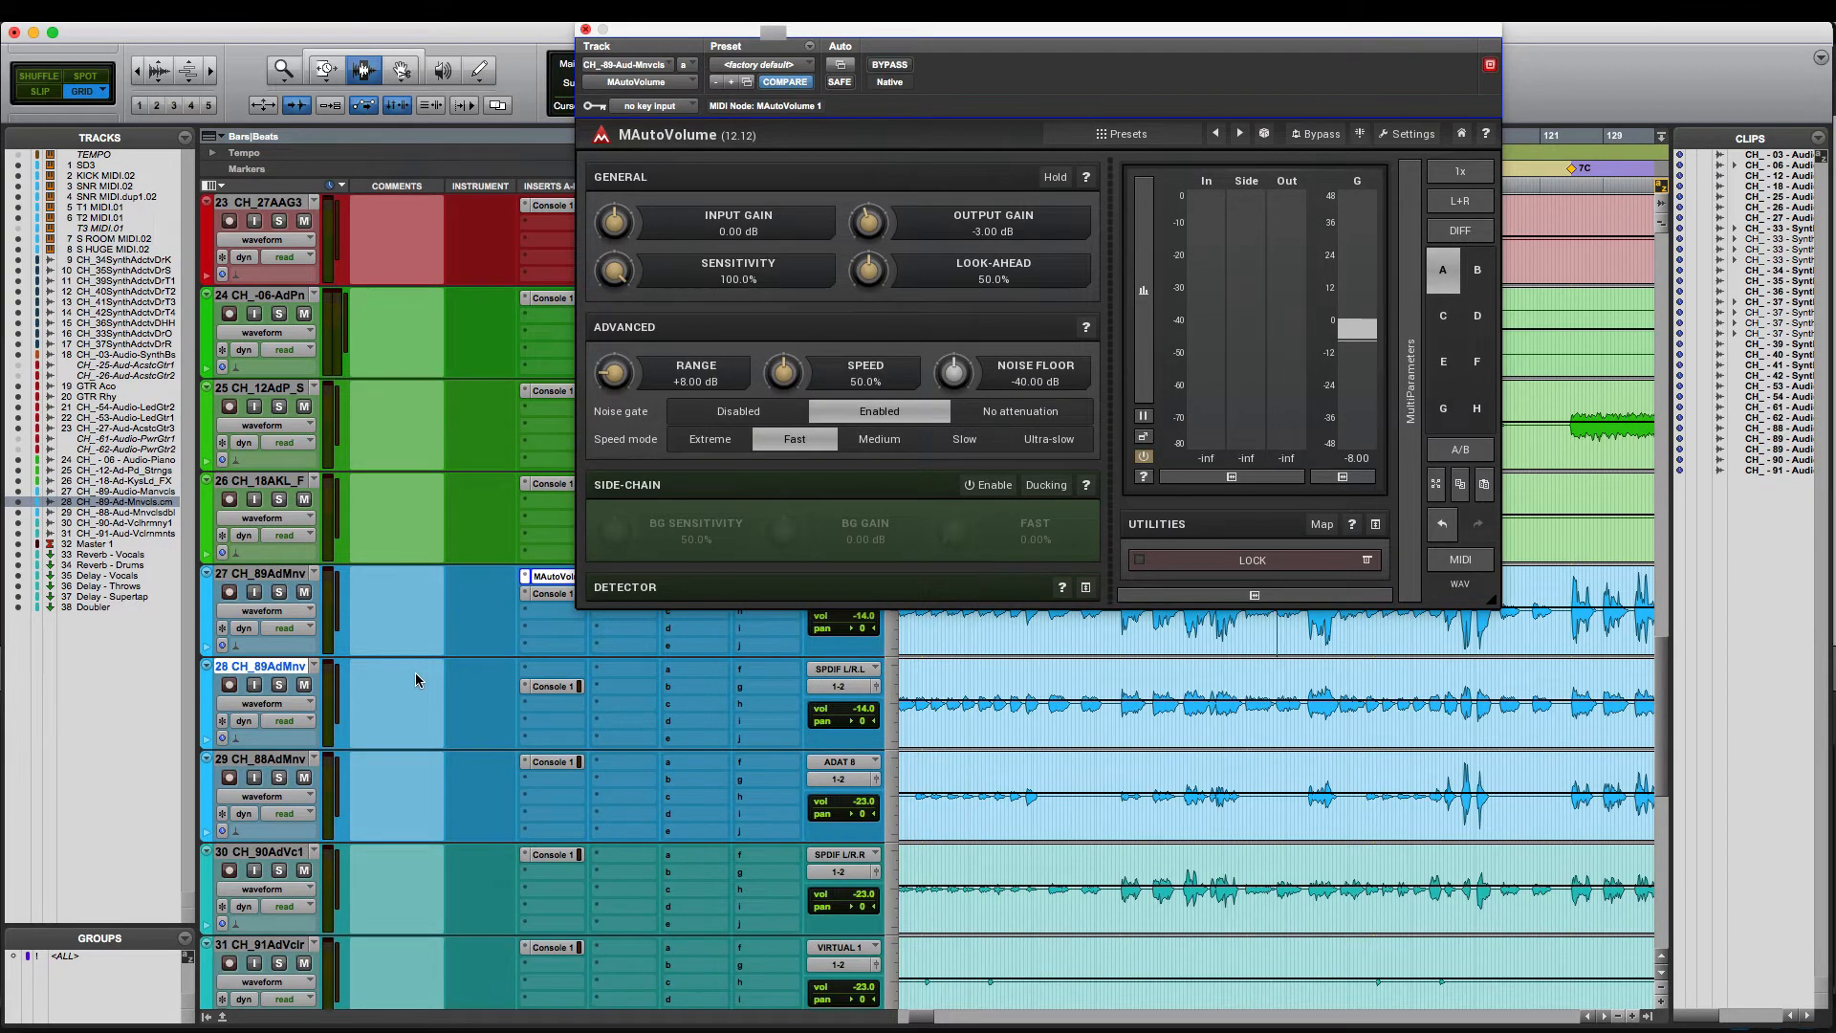
- Enter 8 as the committed vocal track's comment, and bypass MAutoVolume on the original main vocal
click(415, 675)
text(8)
key(Return)
super+click(560, 576)
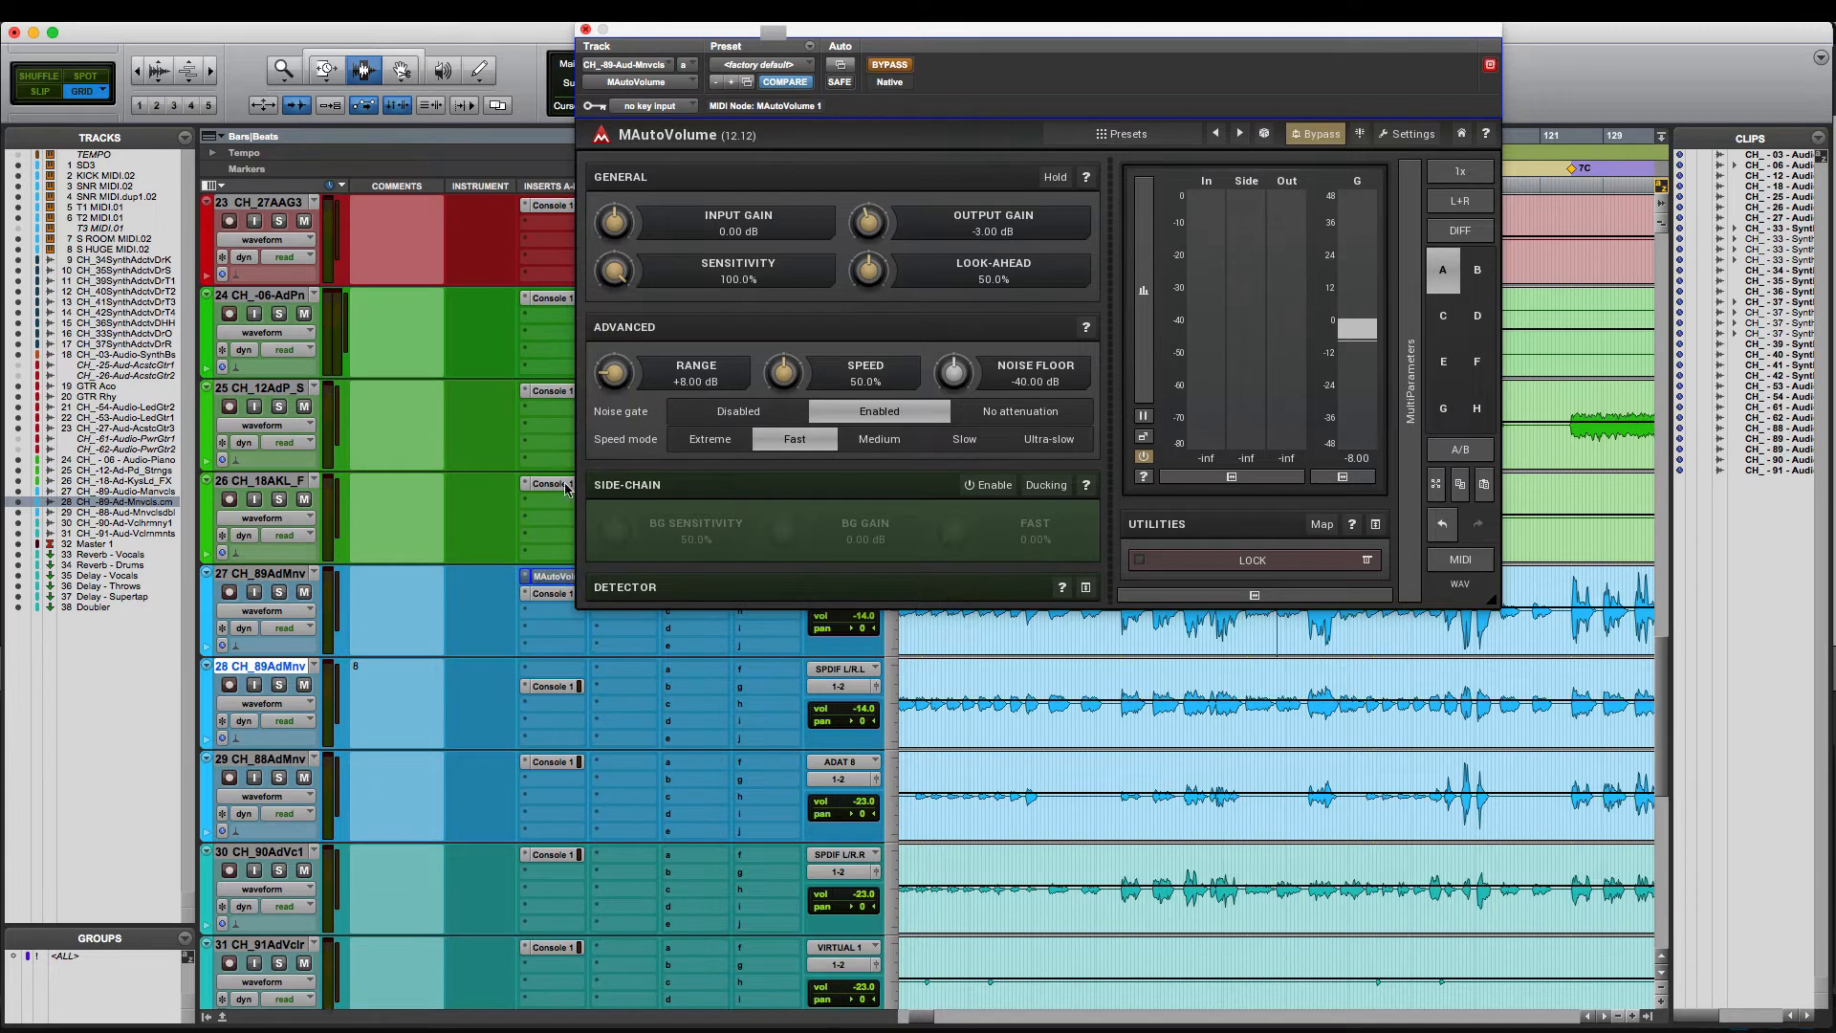
click(587, 30)
- Mute the committed vocal track and audition the original main vocal from bar 87, beat 4
key(super+])
key(super+])
key(super+])
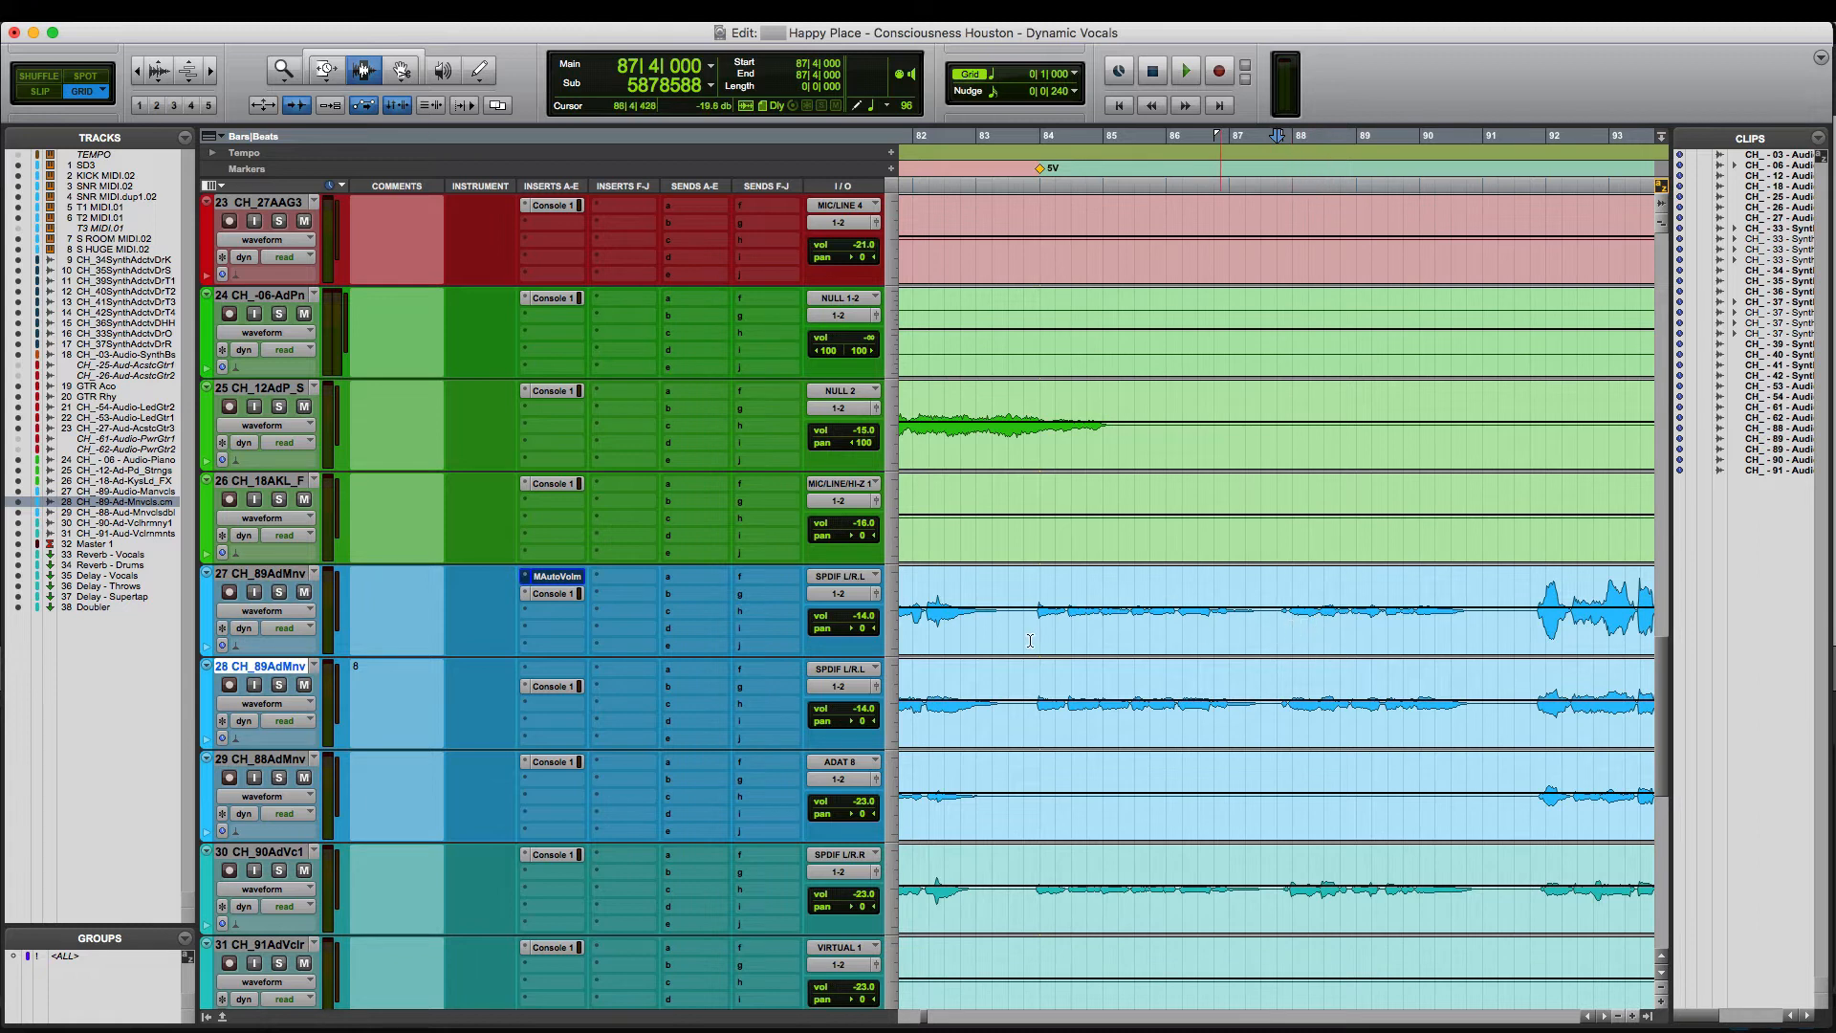
click(304, 686)
key(space)
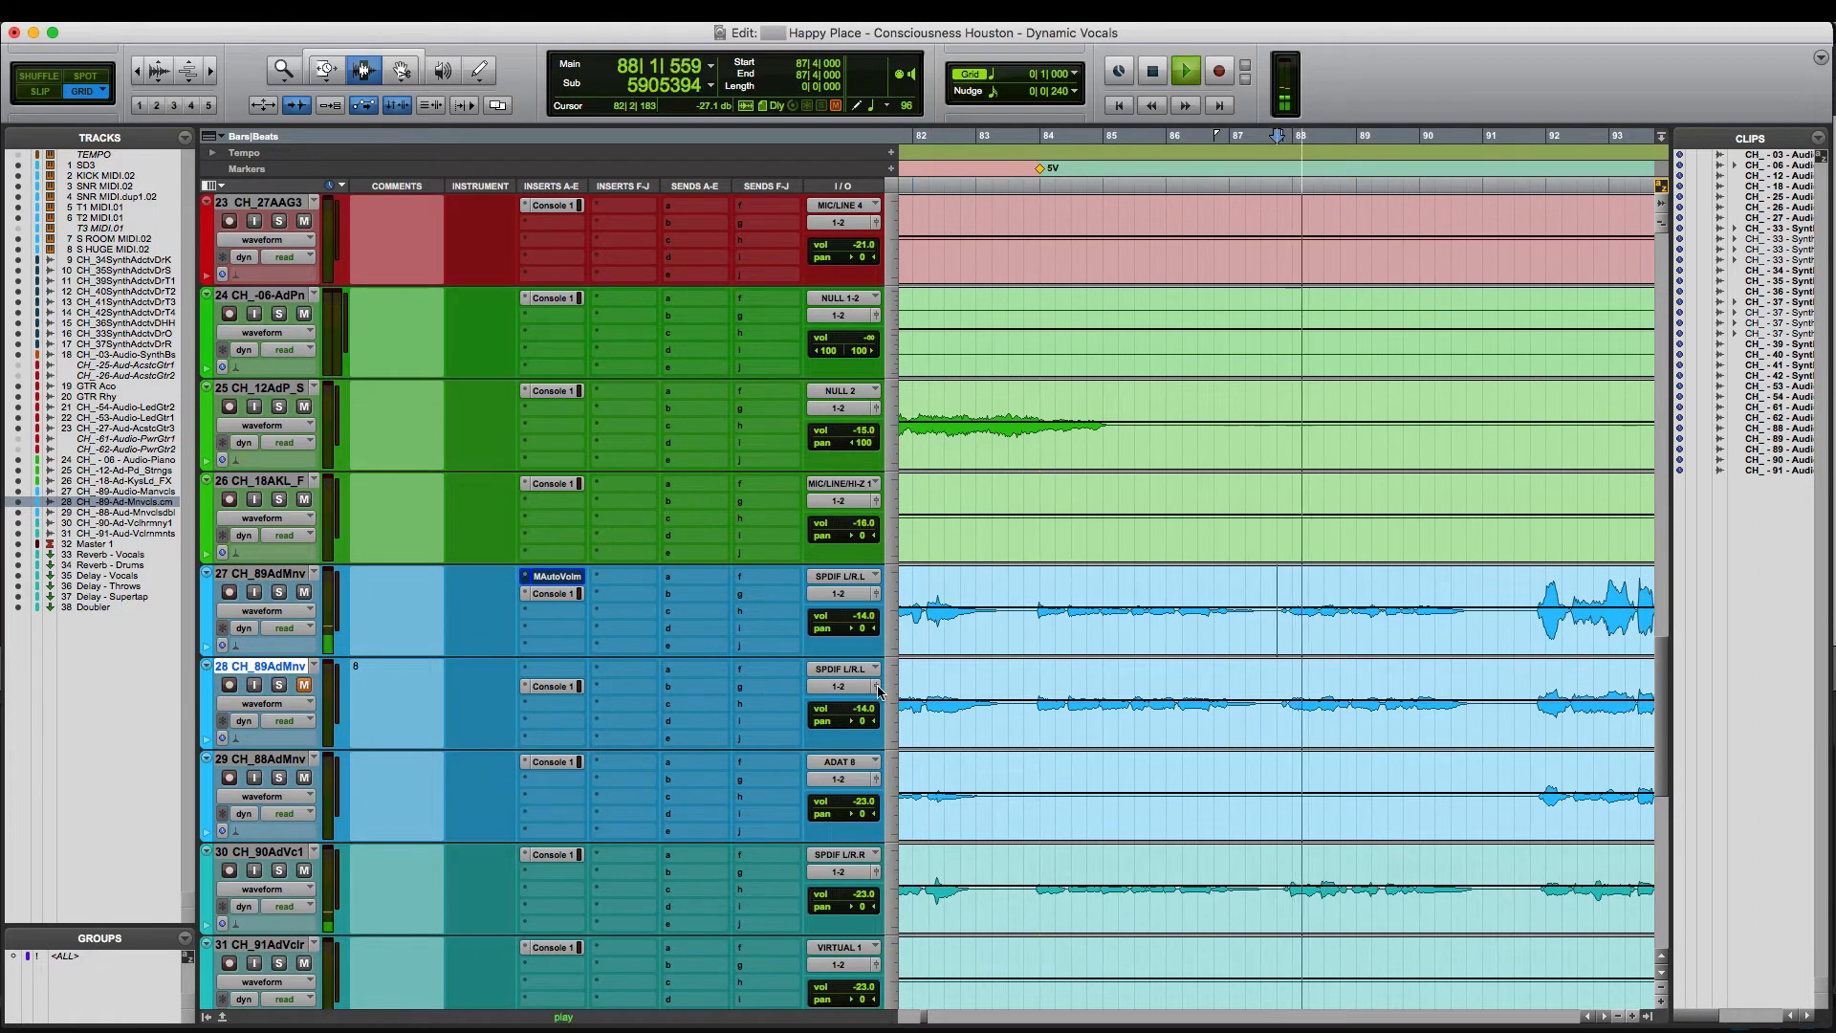
key(super+[)
key(super+[)
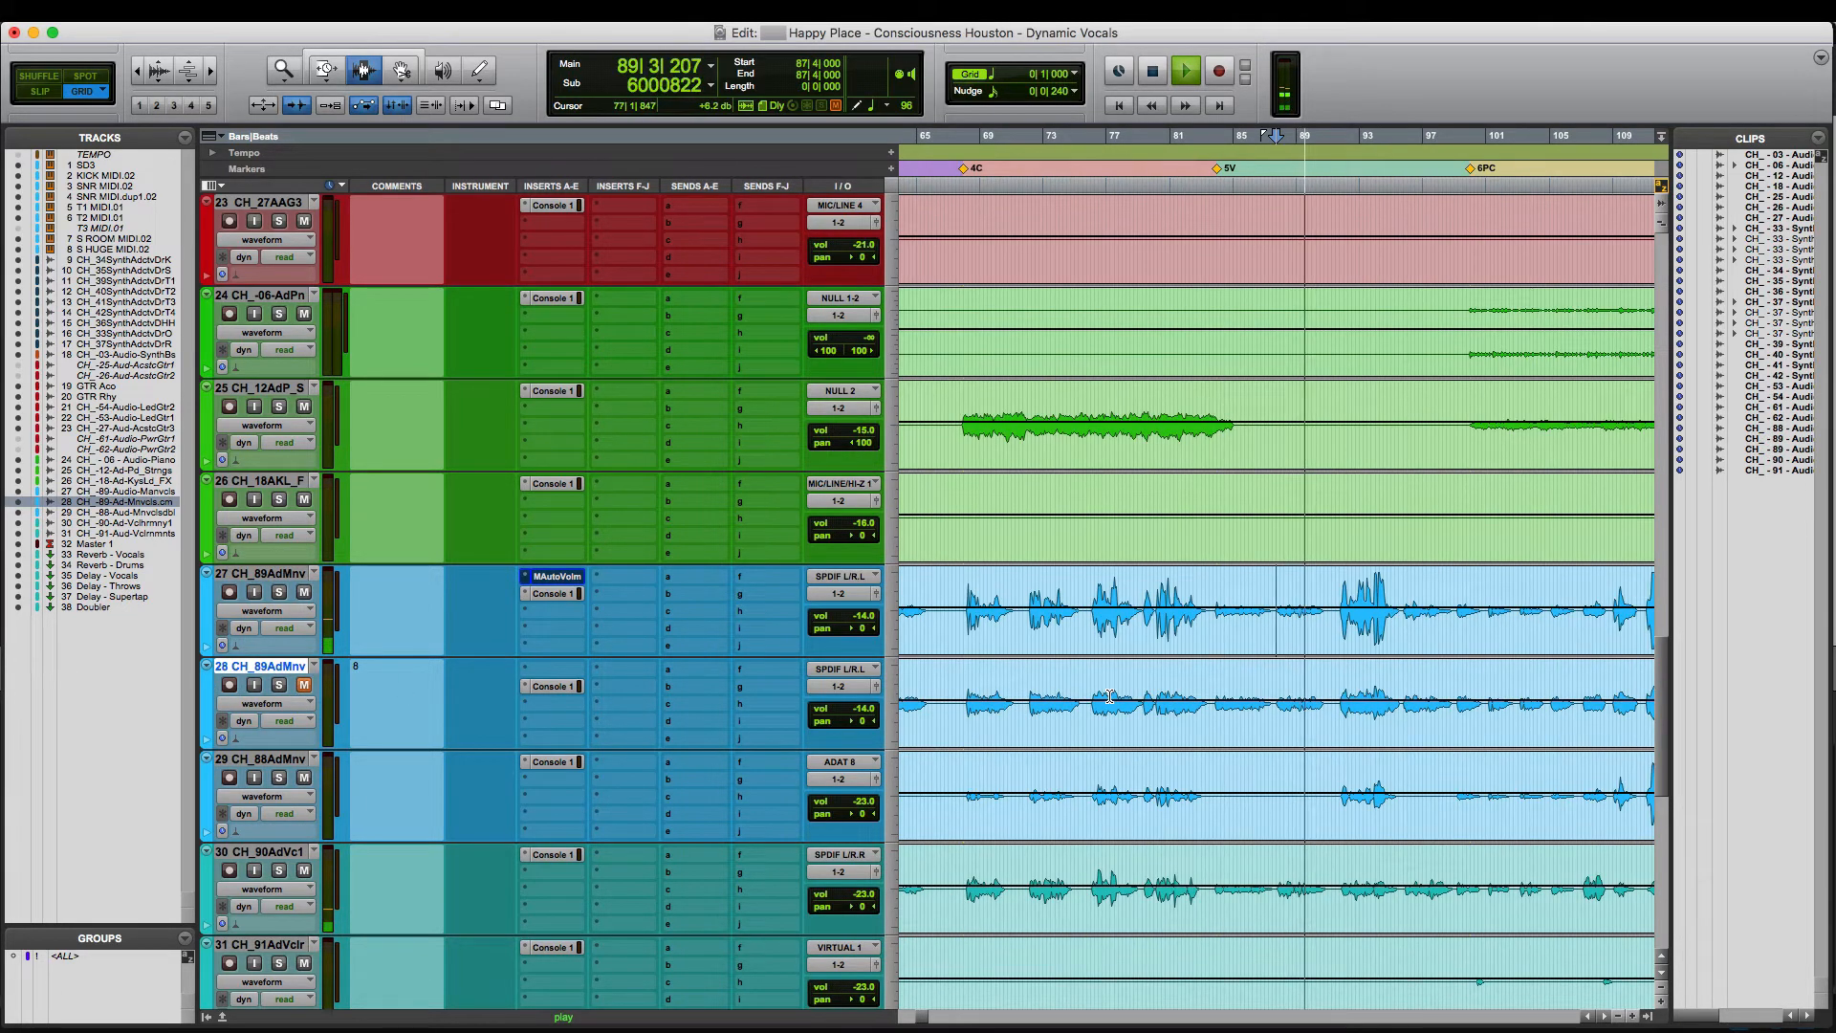
- Mute the original main vocal and audition the unmuted 8 dB committed version from bar 87, beat 4
click(305, 593)
key(space)
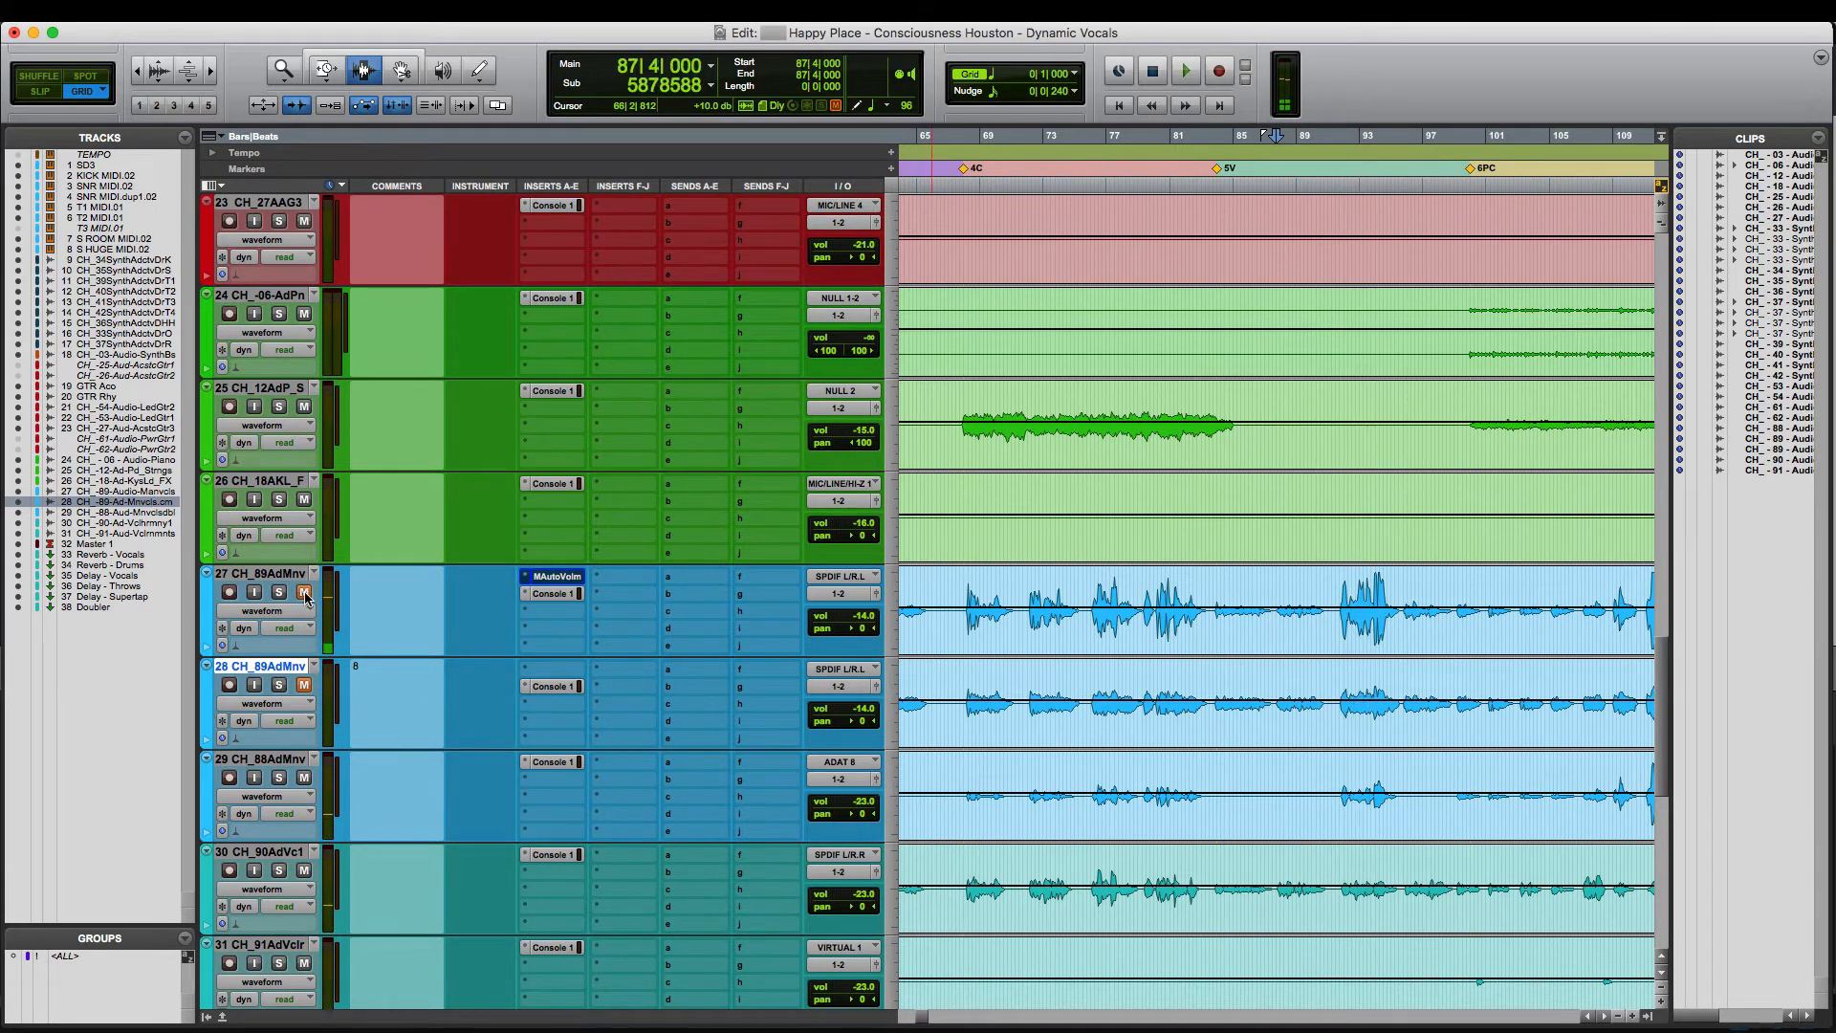
key(space)
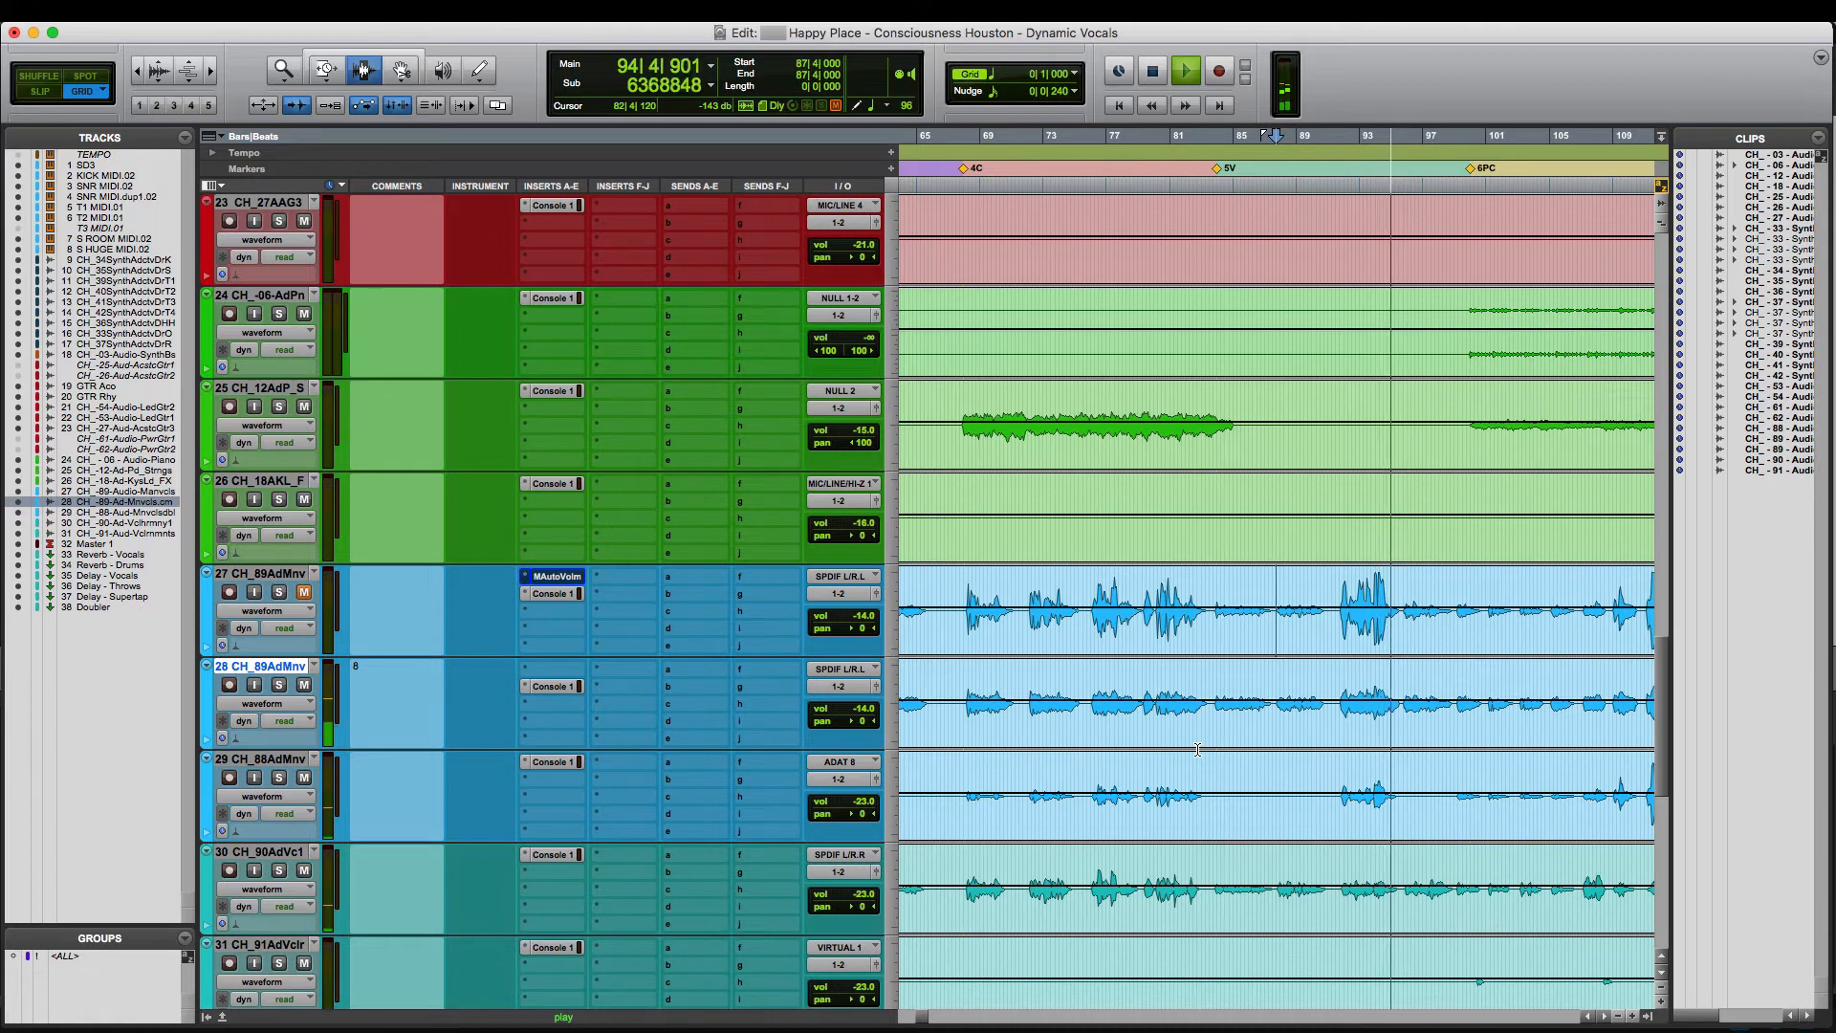
key(space)
key(super+alt+bracketleft)
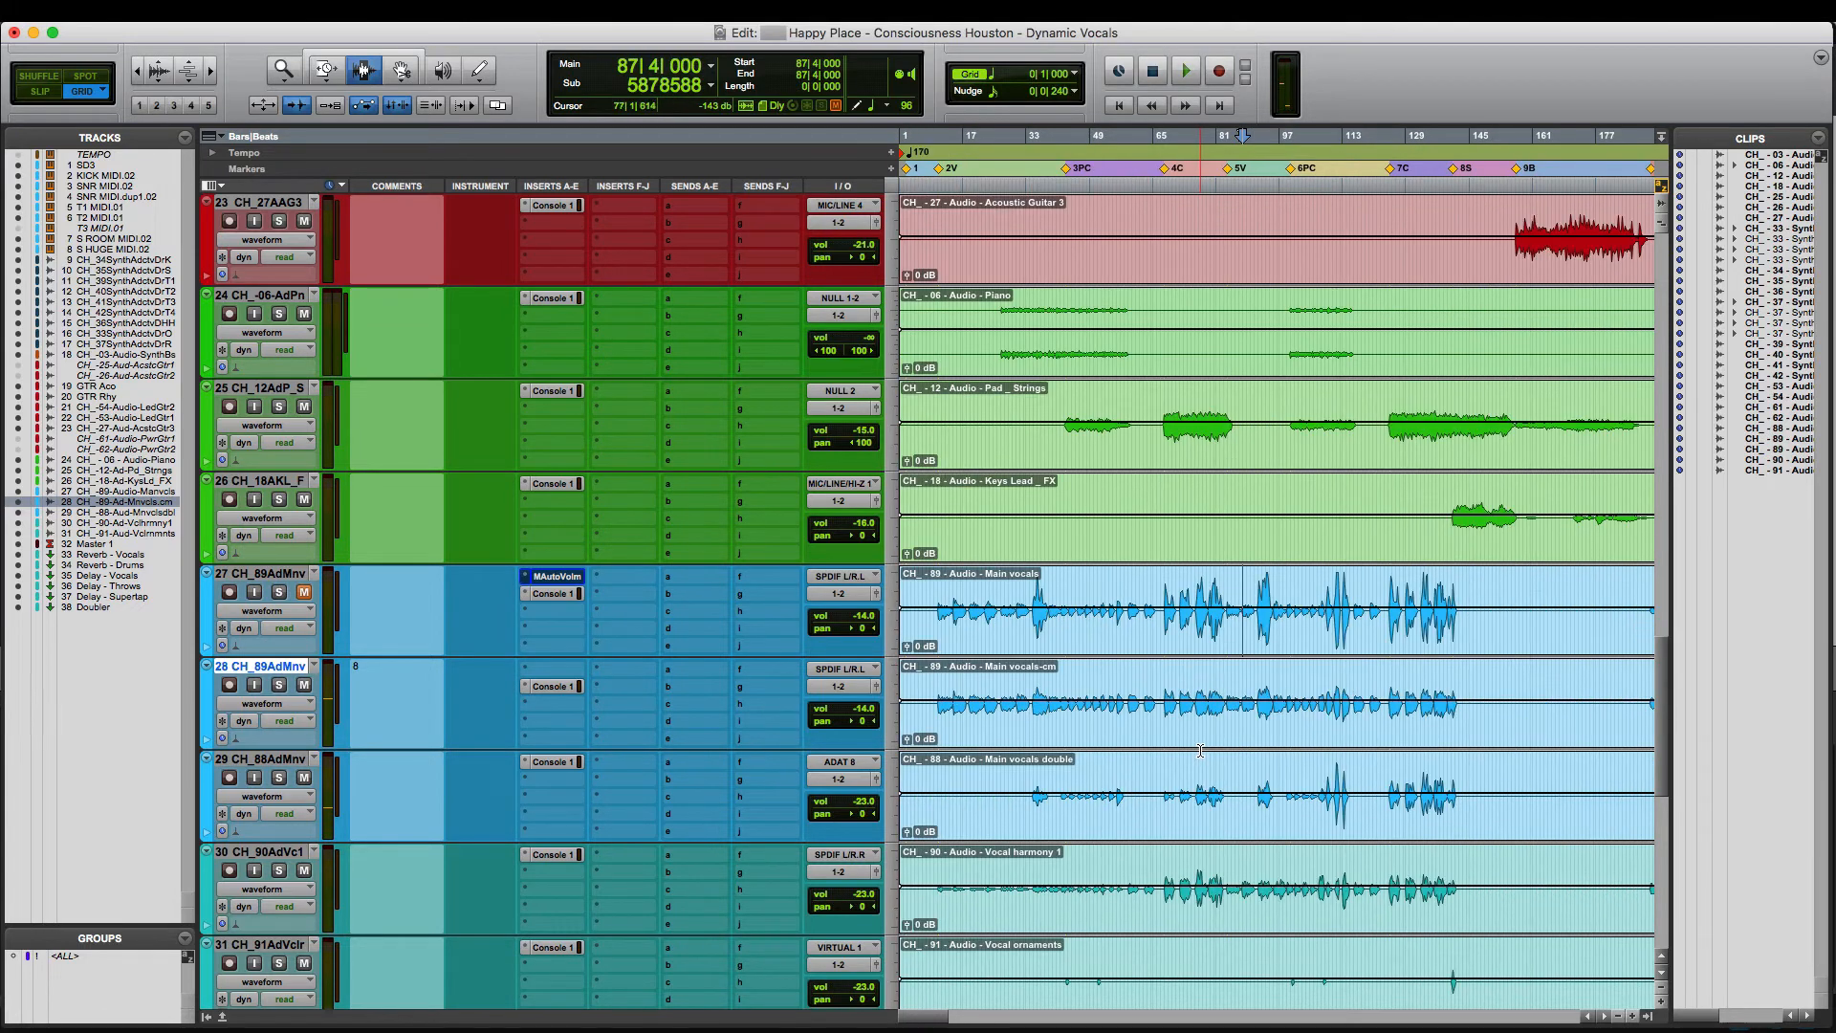
key(super+bracketright)
key(super+bracketright)
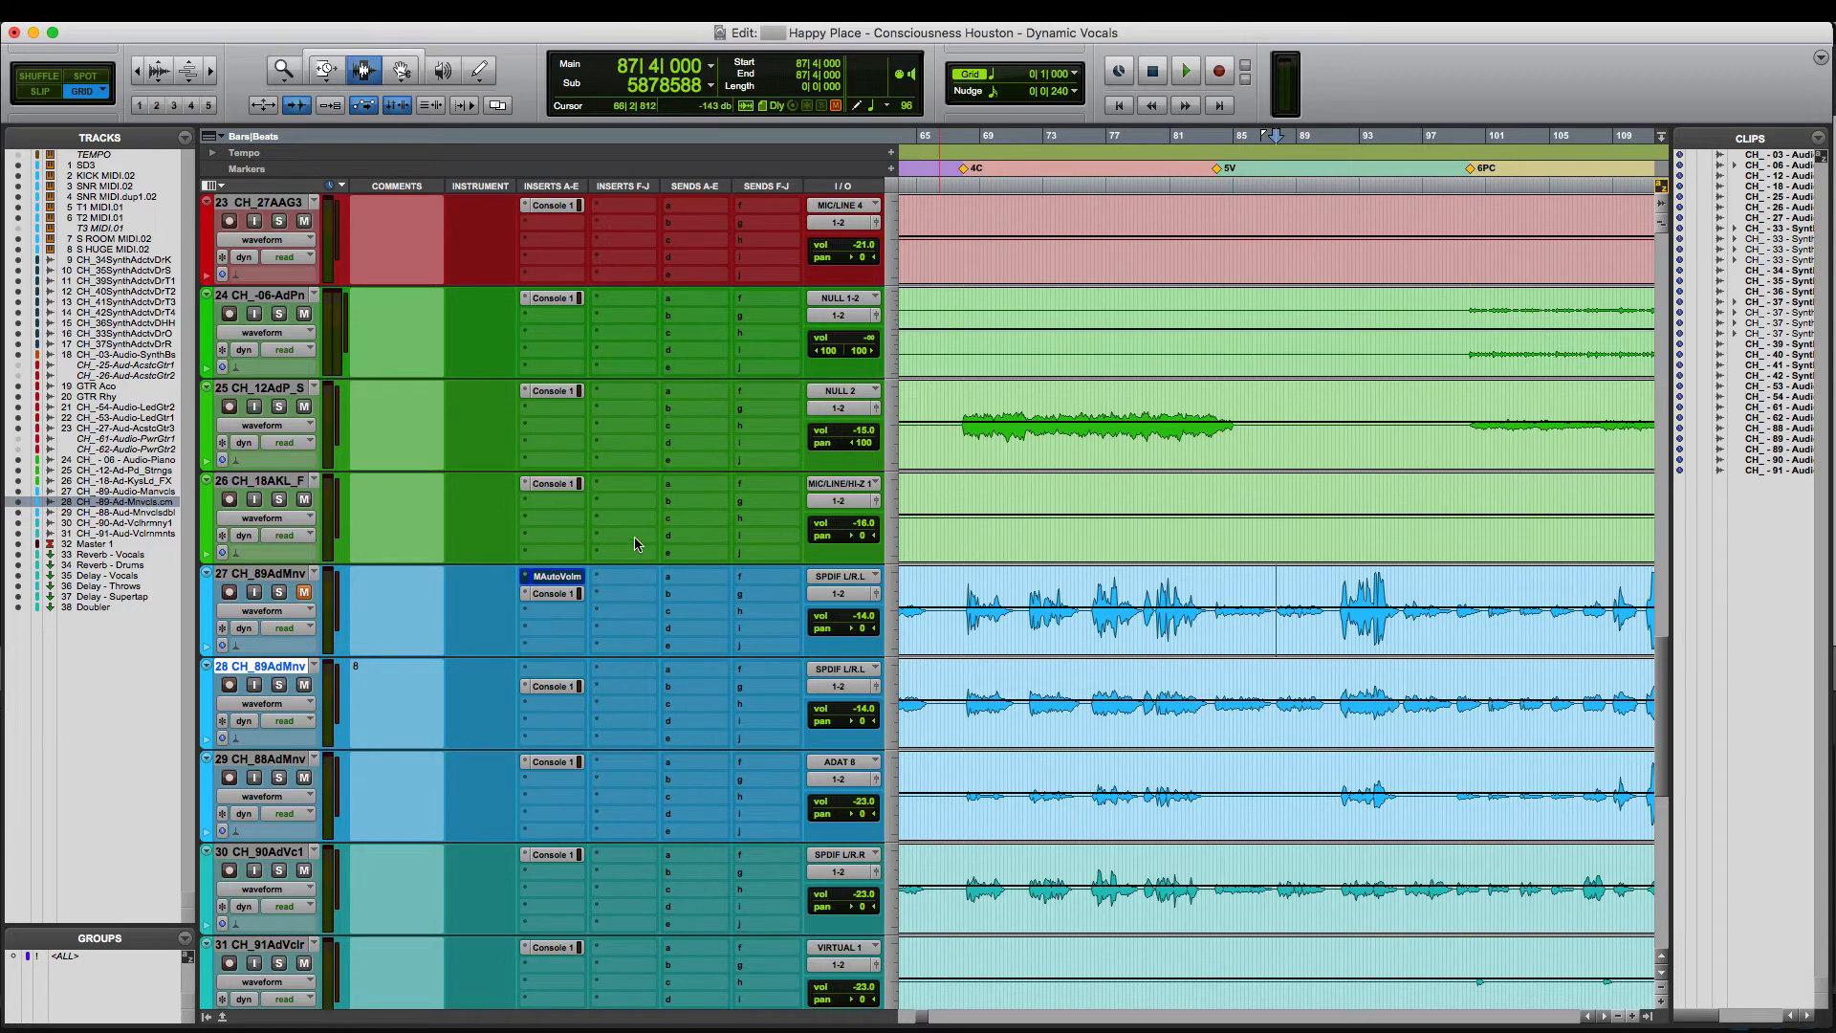
- Set the MAutoVolume Range to 16 dB on the original main vocal and take the plug-in out of bypass
click(560, 577)
double_click(691, 380)
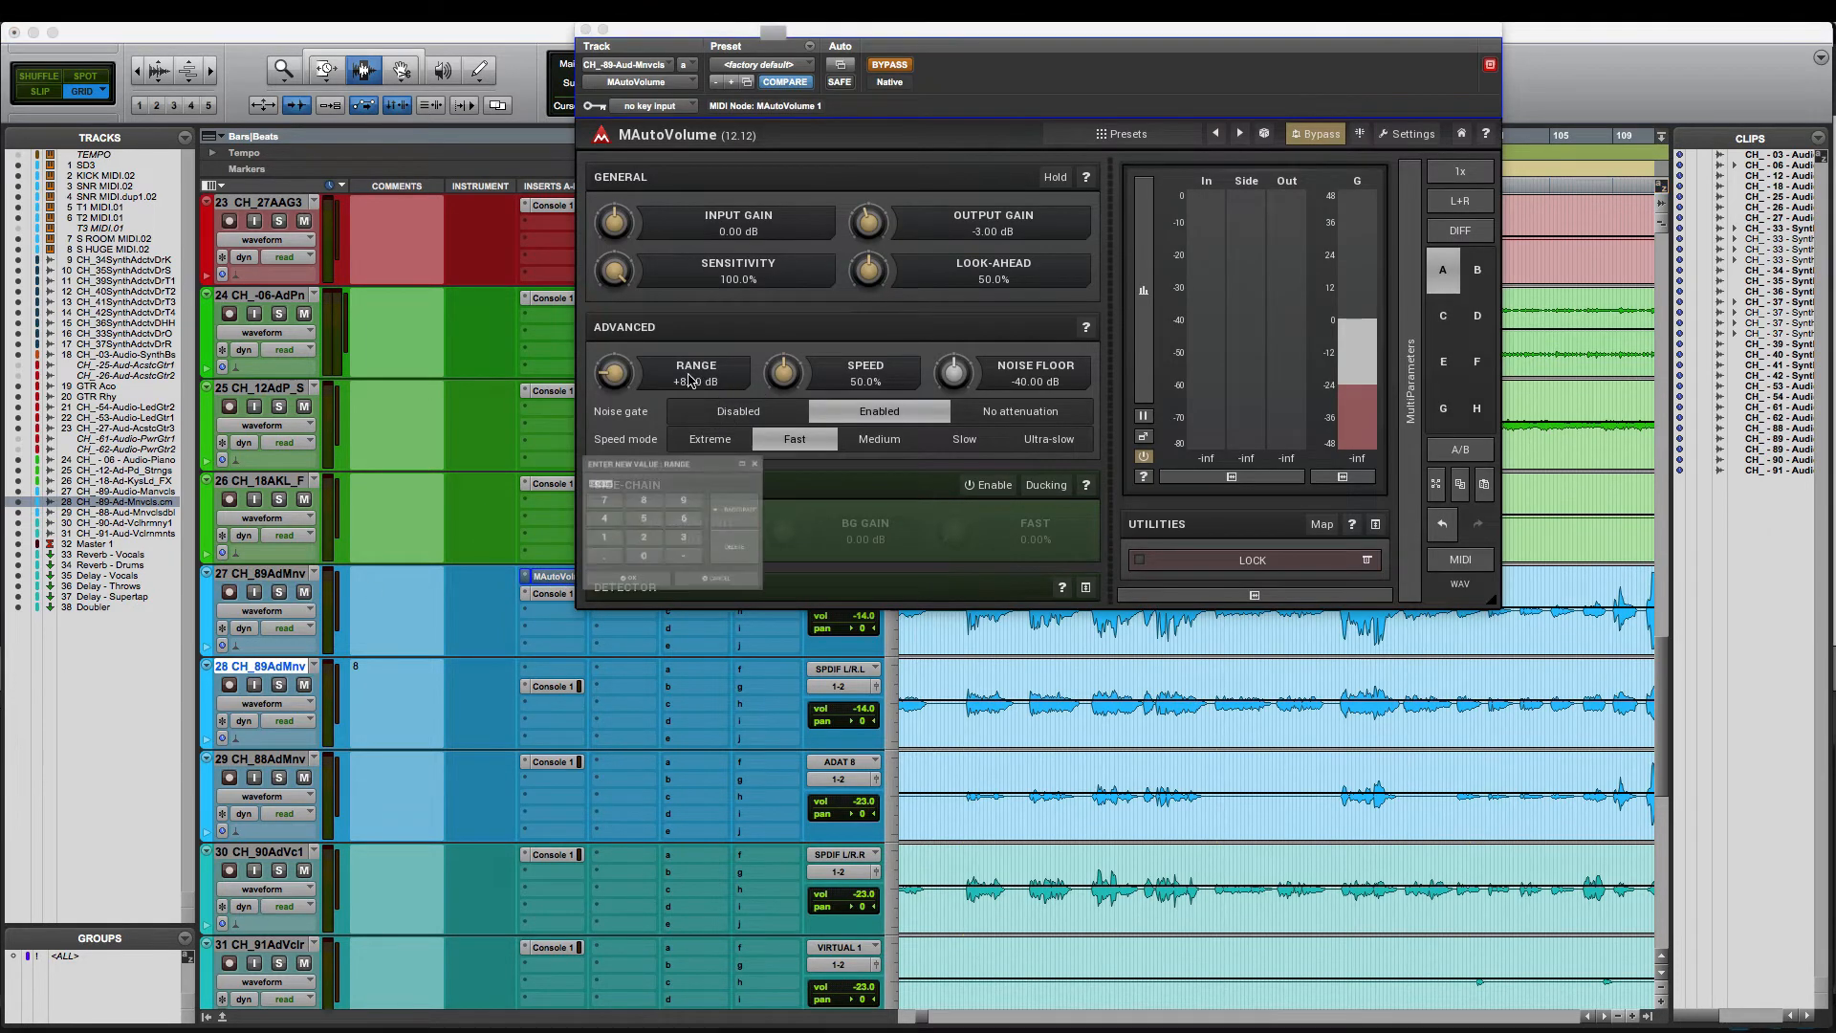
text(16)
key(Return)
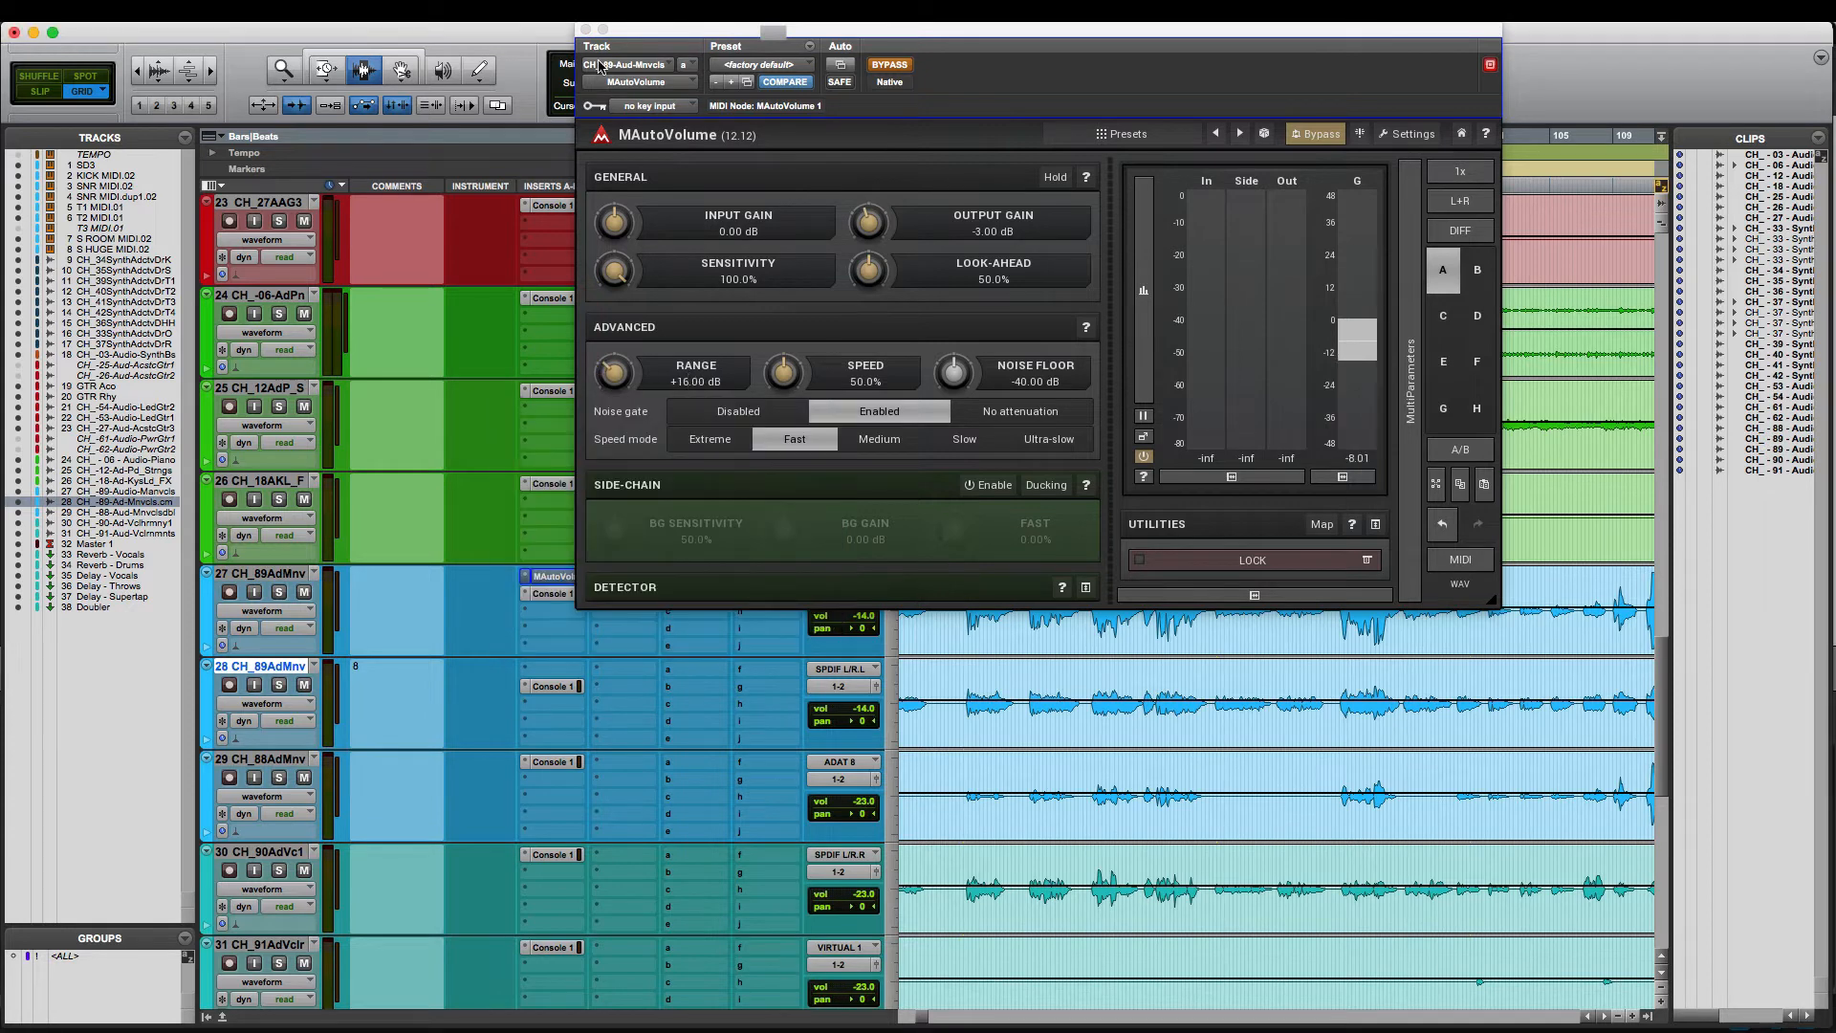
click(907, 67)
click(585, 30)
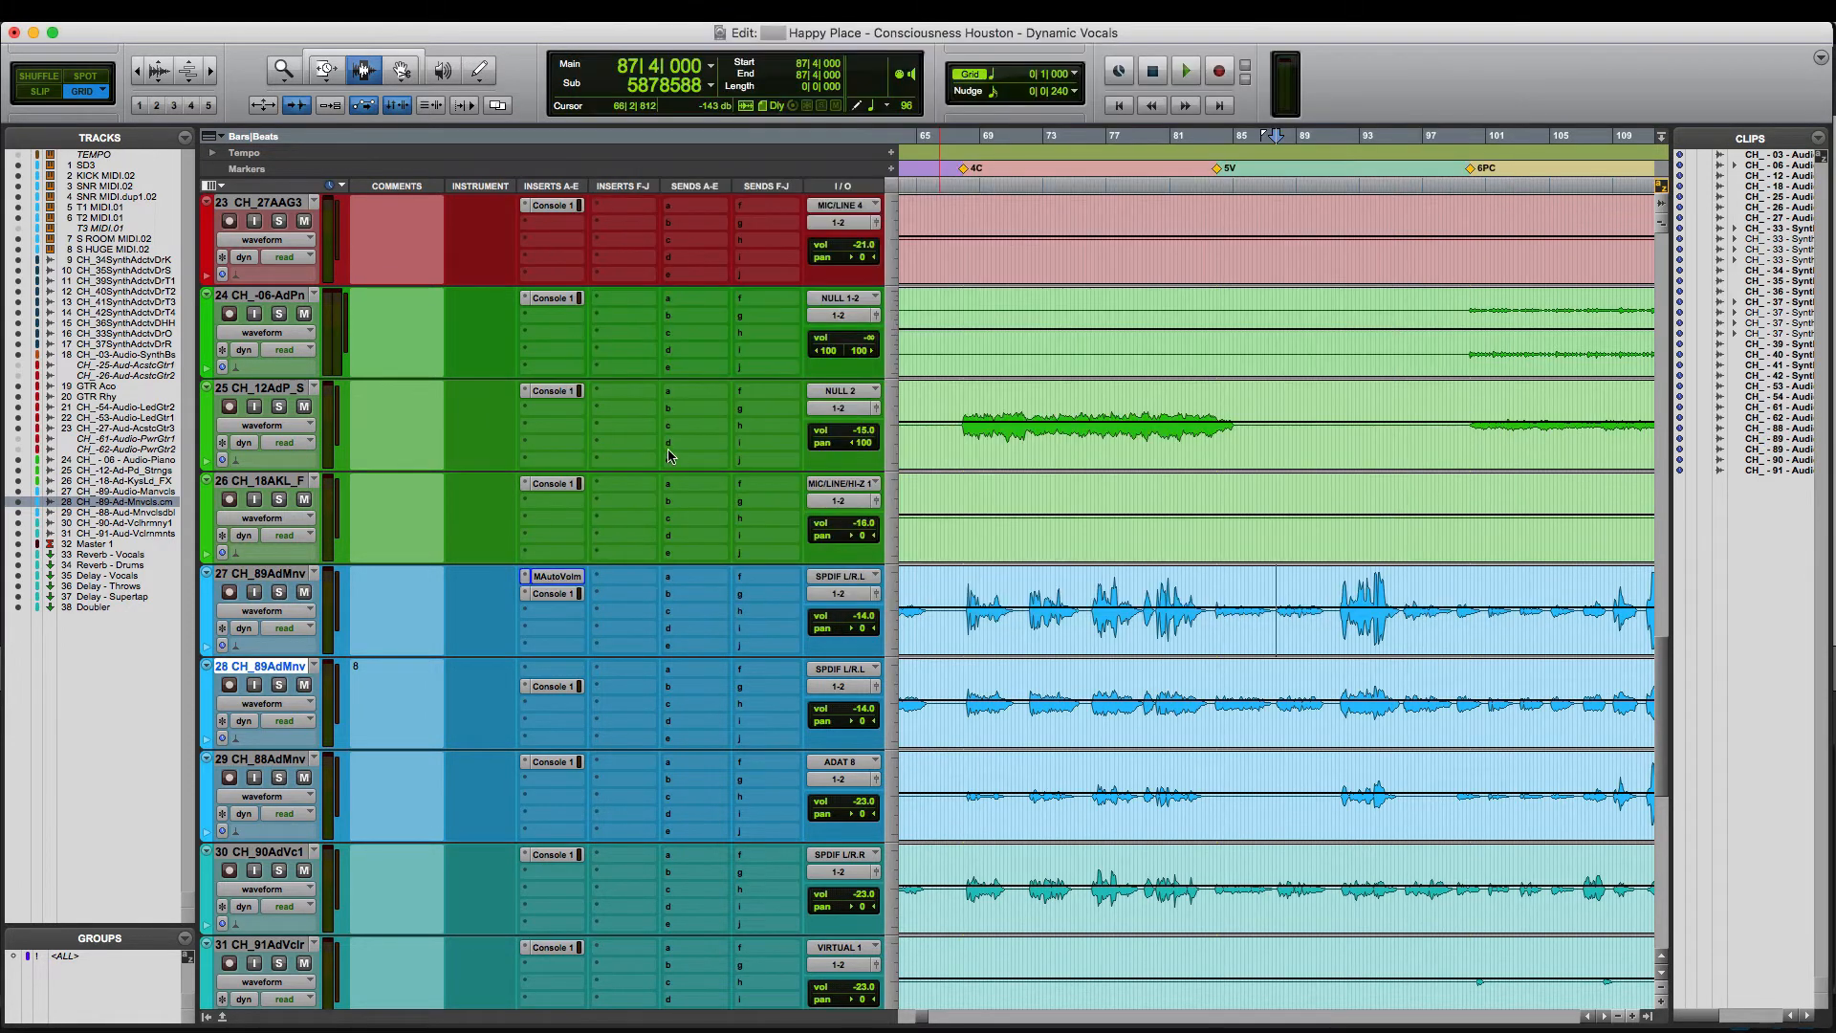
- Commit the original main vocal up to MAutoVolume again to render the 16 dB version on a new track
right_click(569, 586)
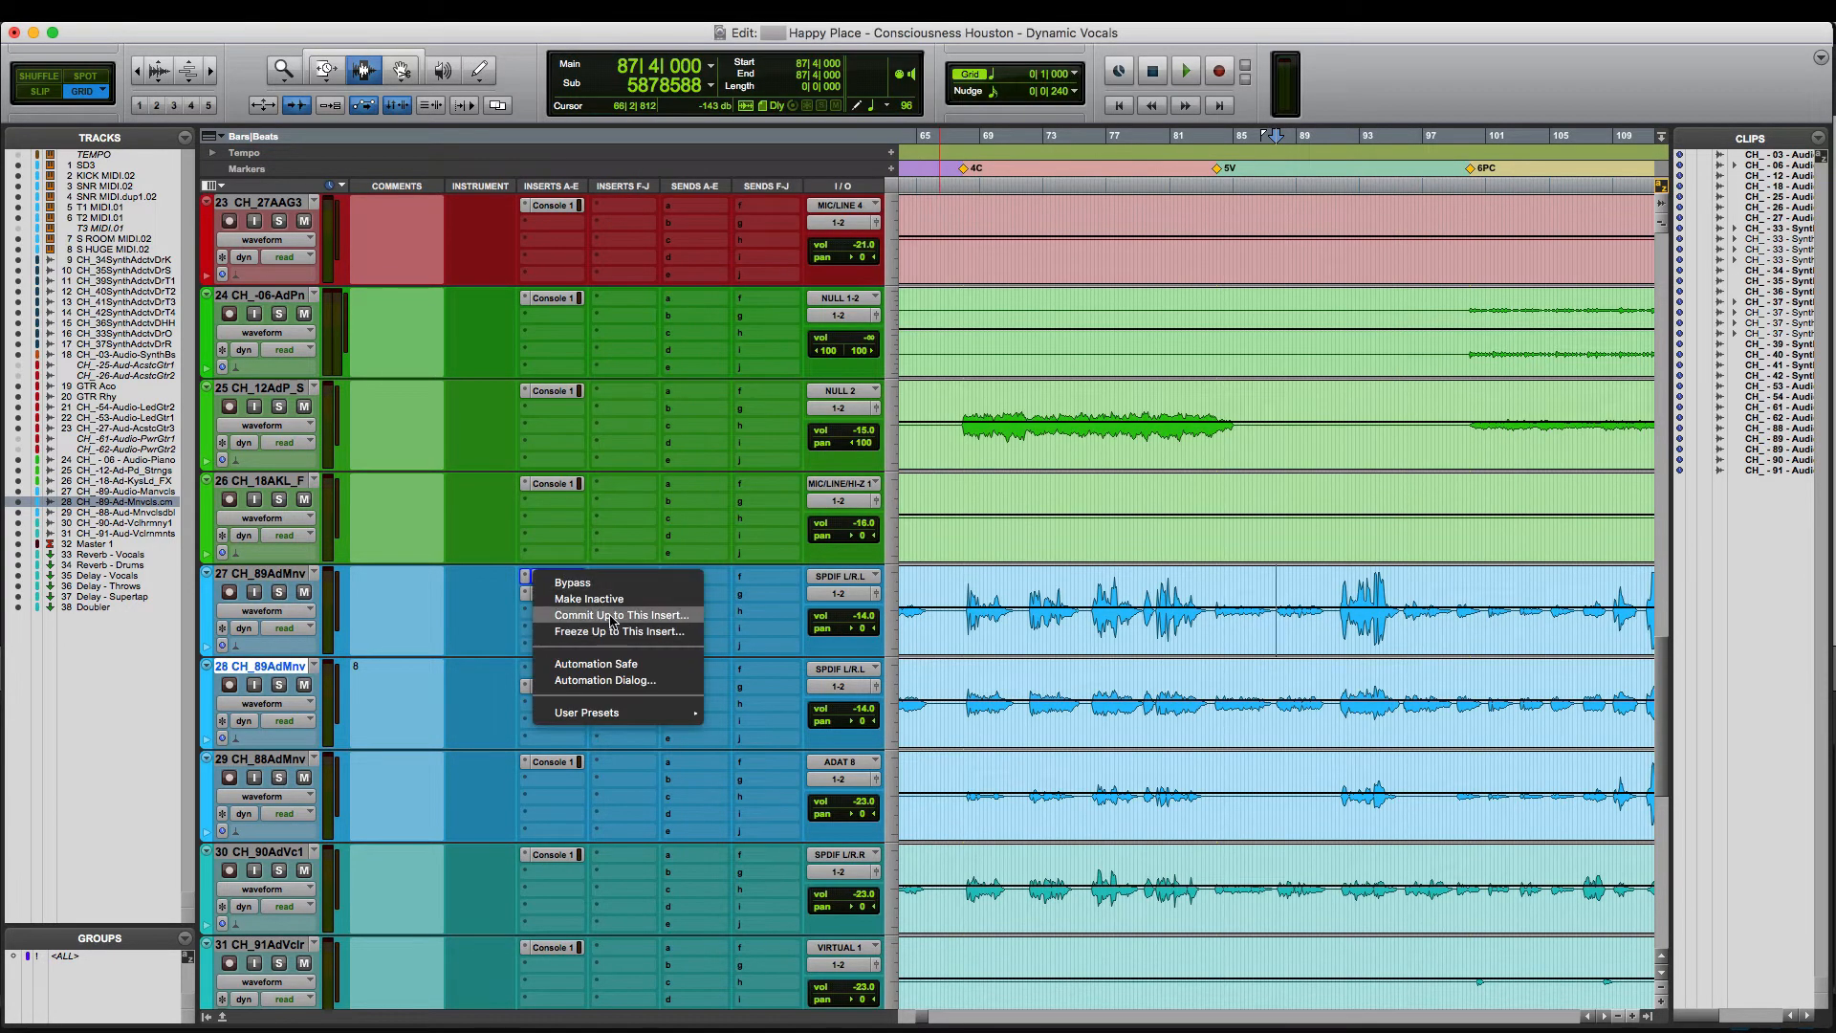
click(612, 617)
click(995, 551)
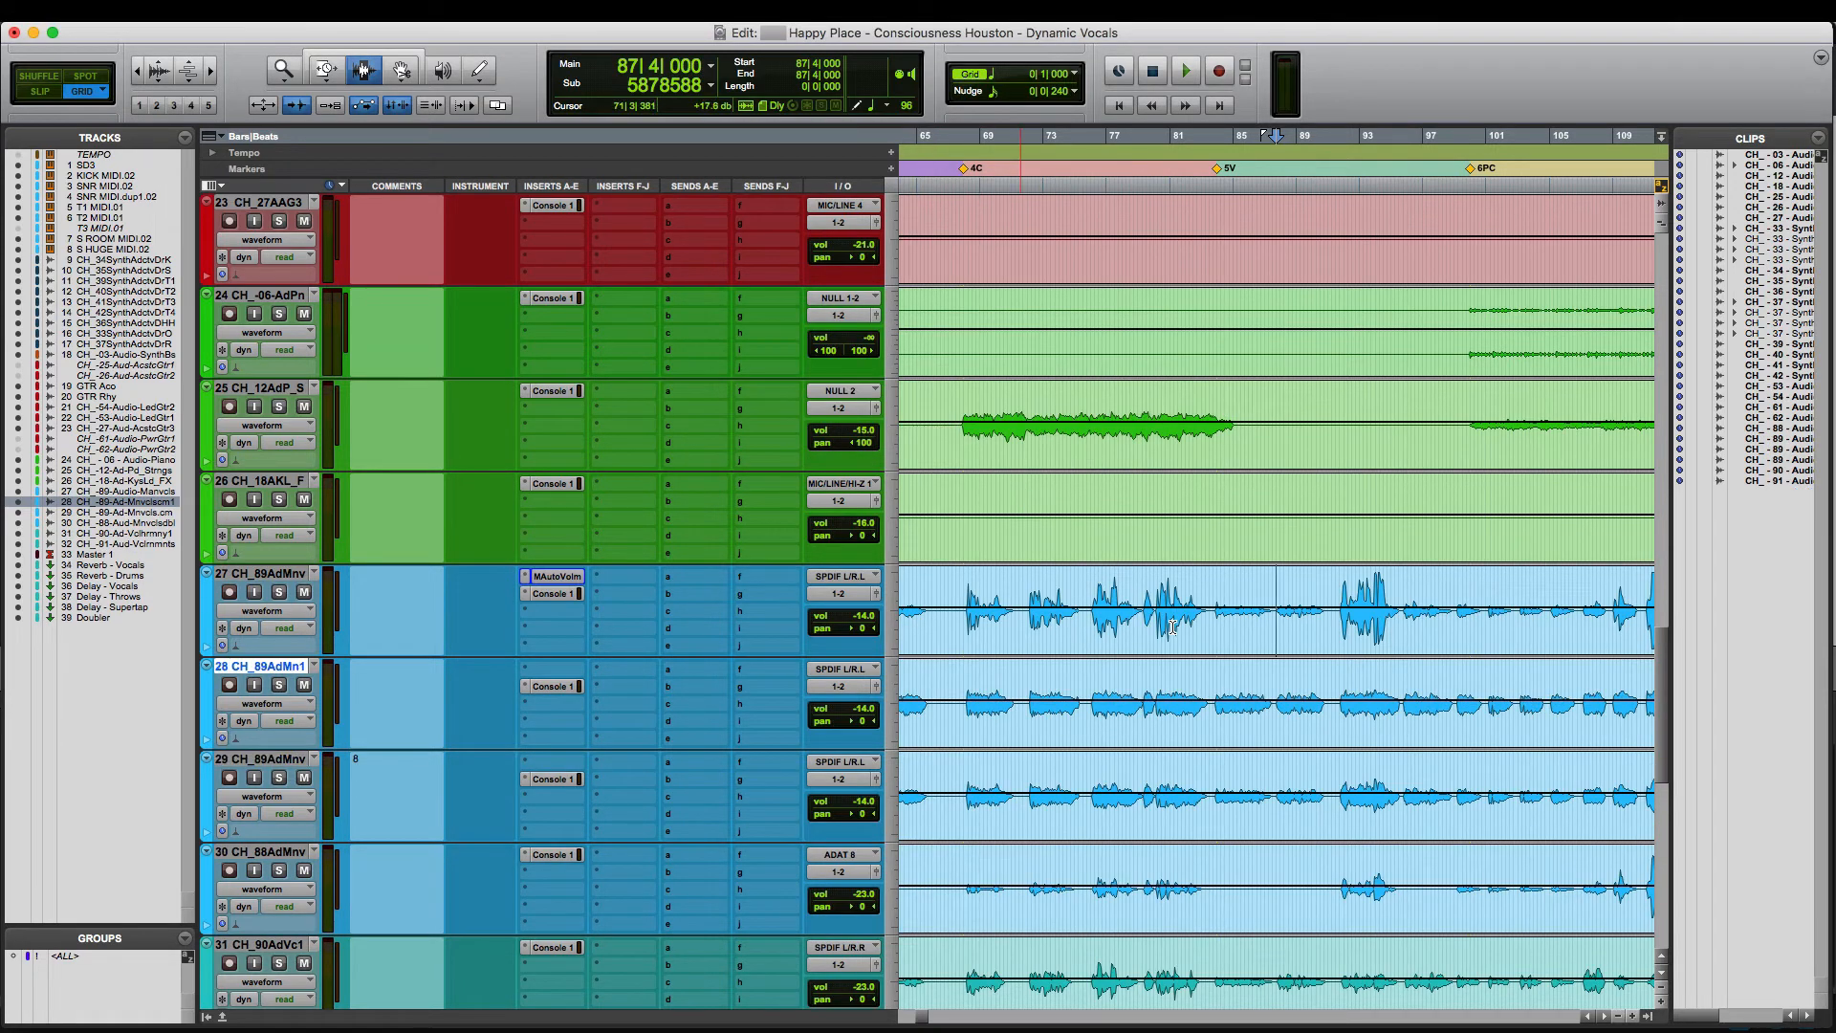
- Mute the original and 8 dB vocal tracks and audition the 16 dB version from bar 87, beat 4
key(r)
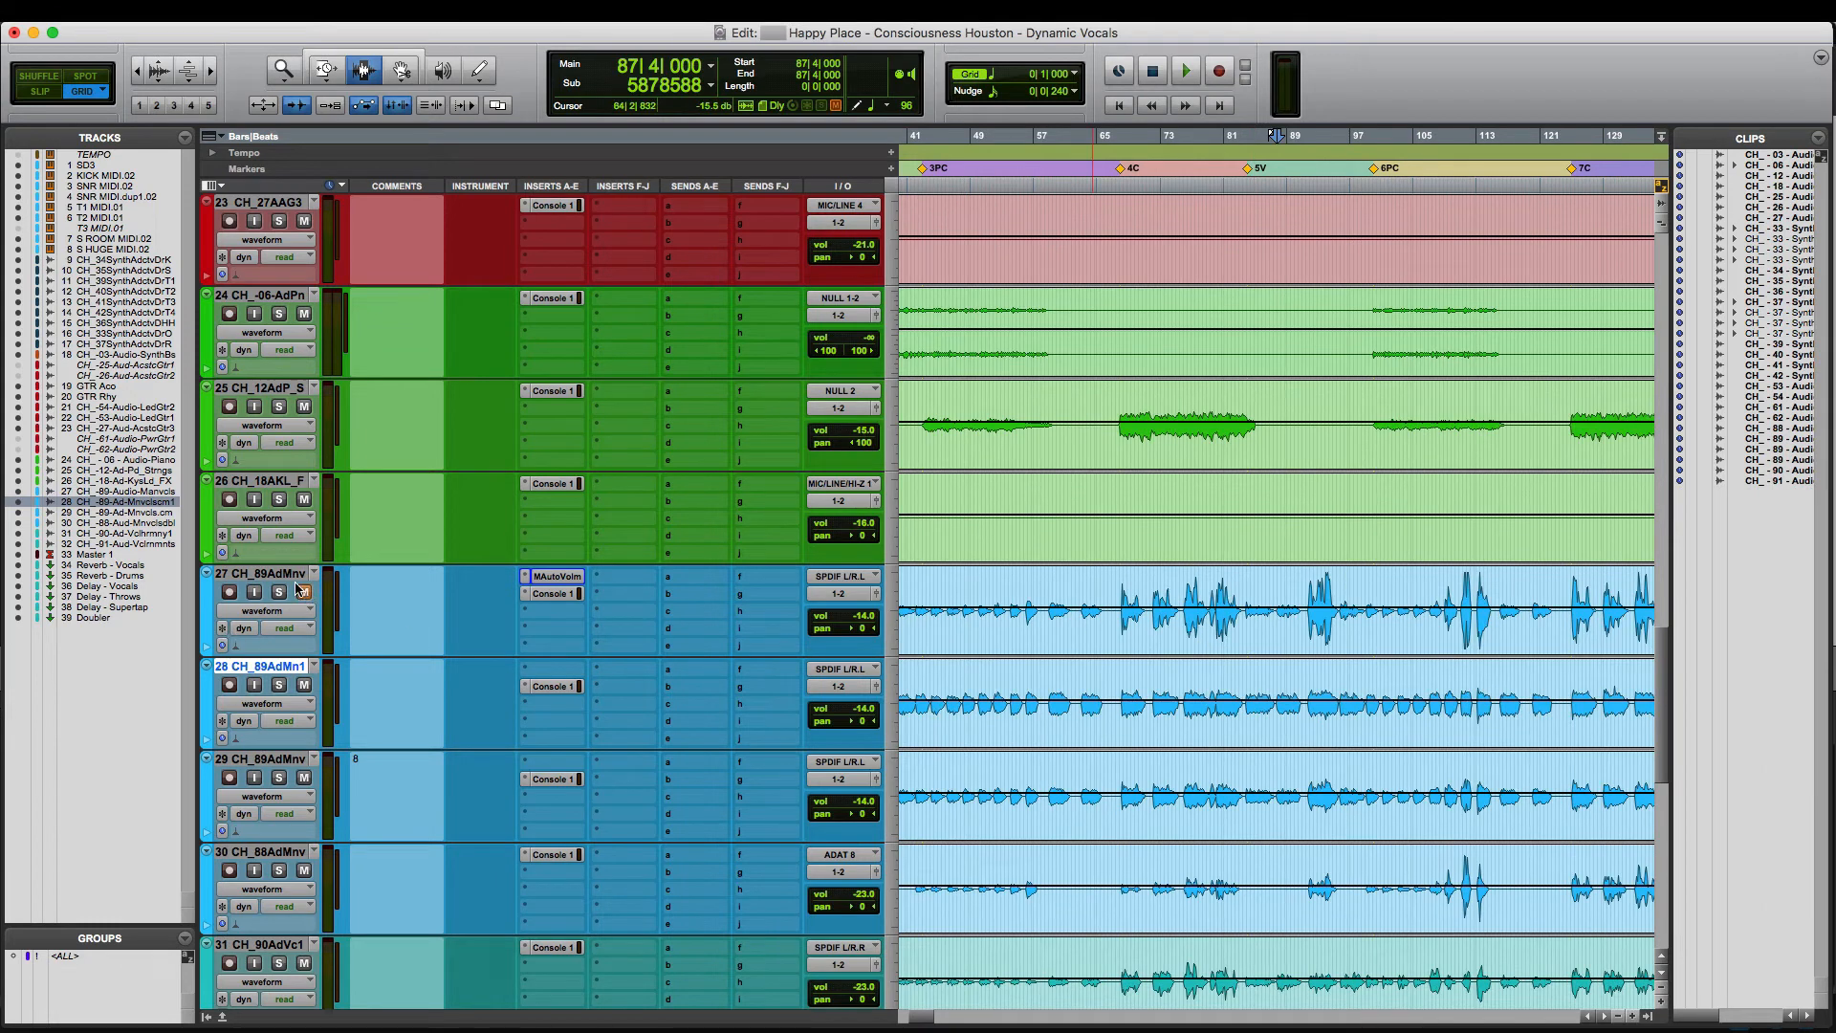
click(303, 592)
key(t)
key(t)
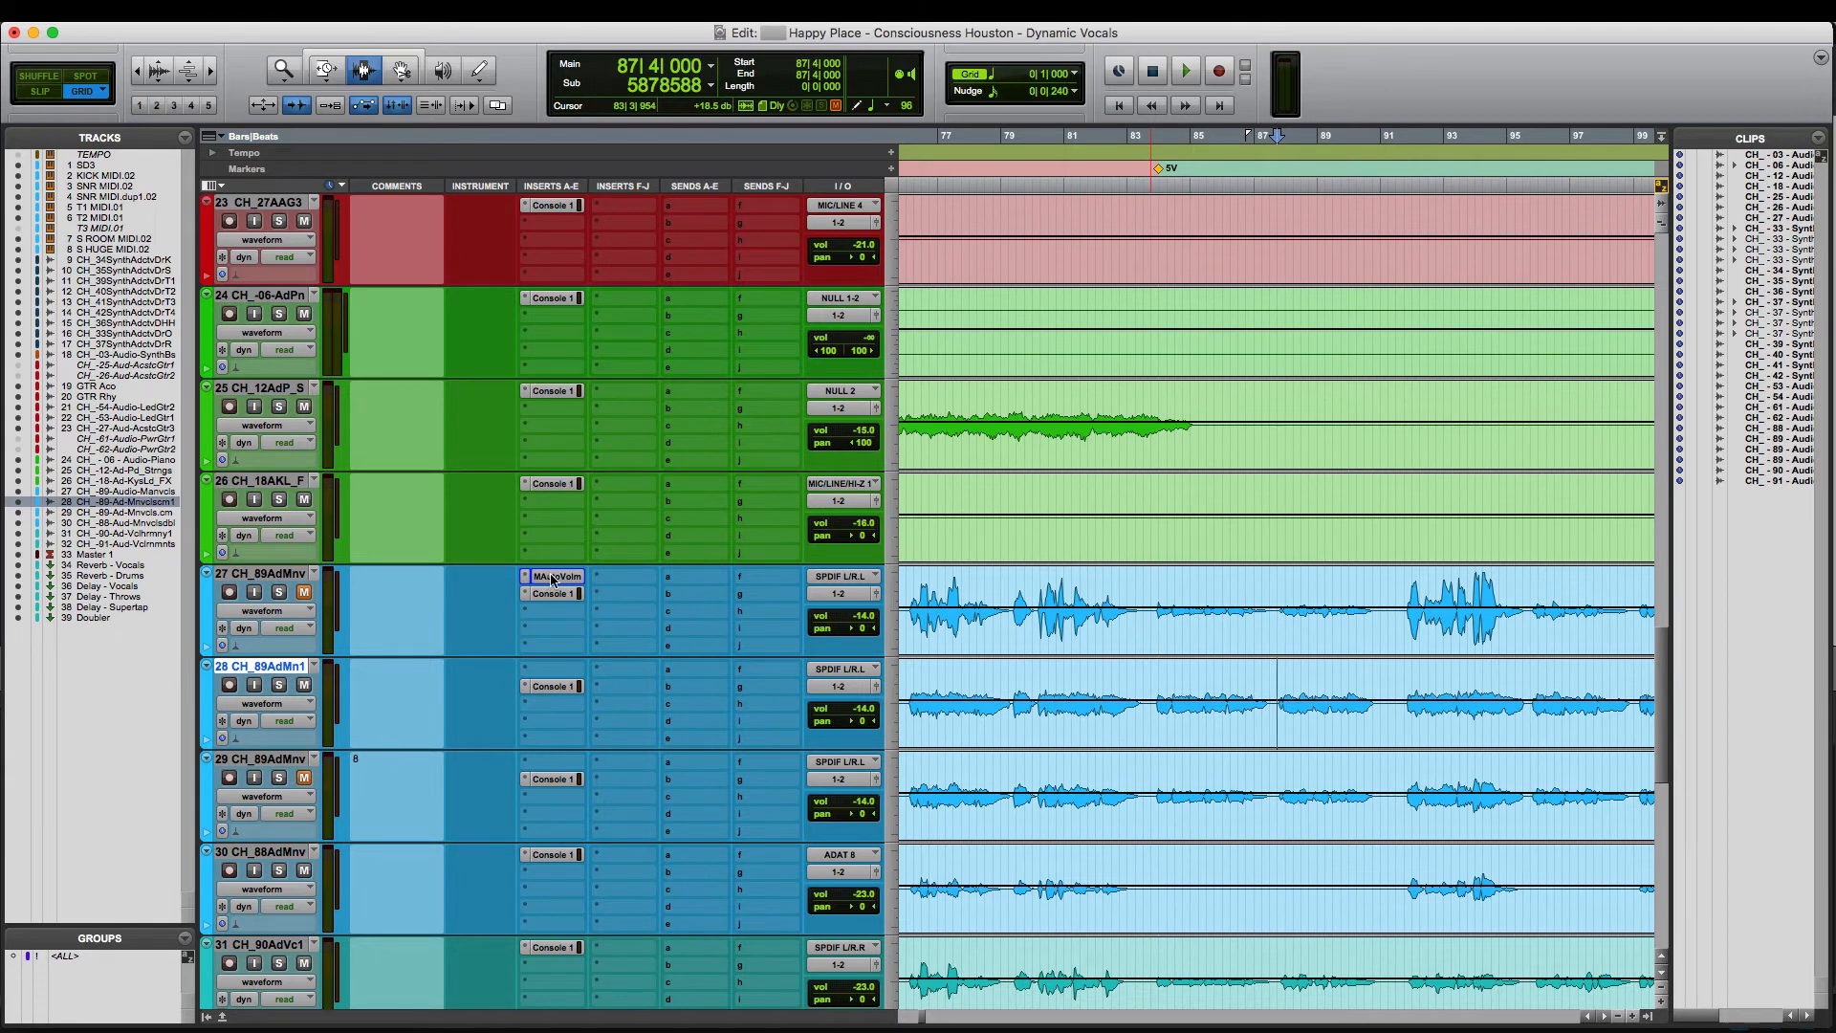
key(space)
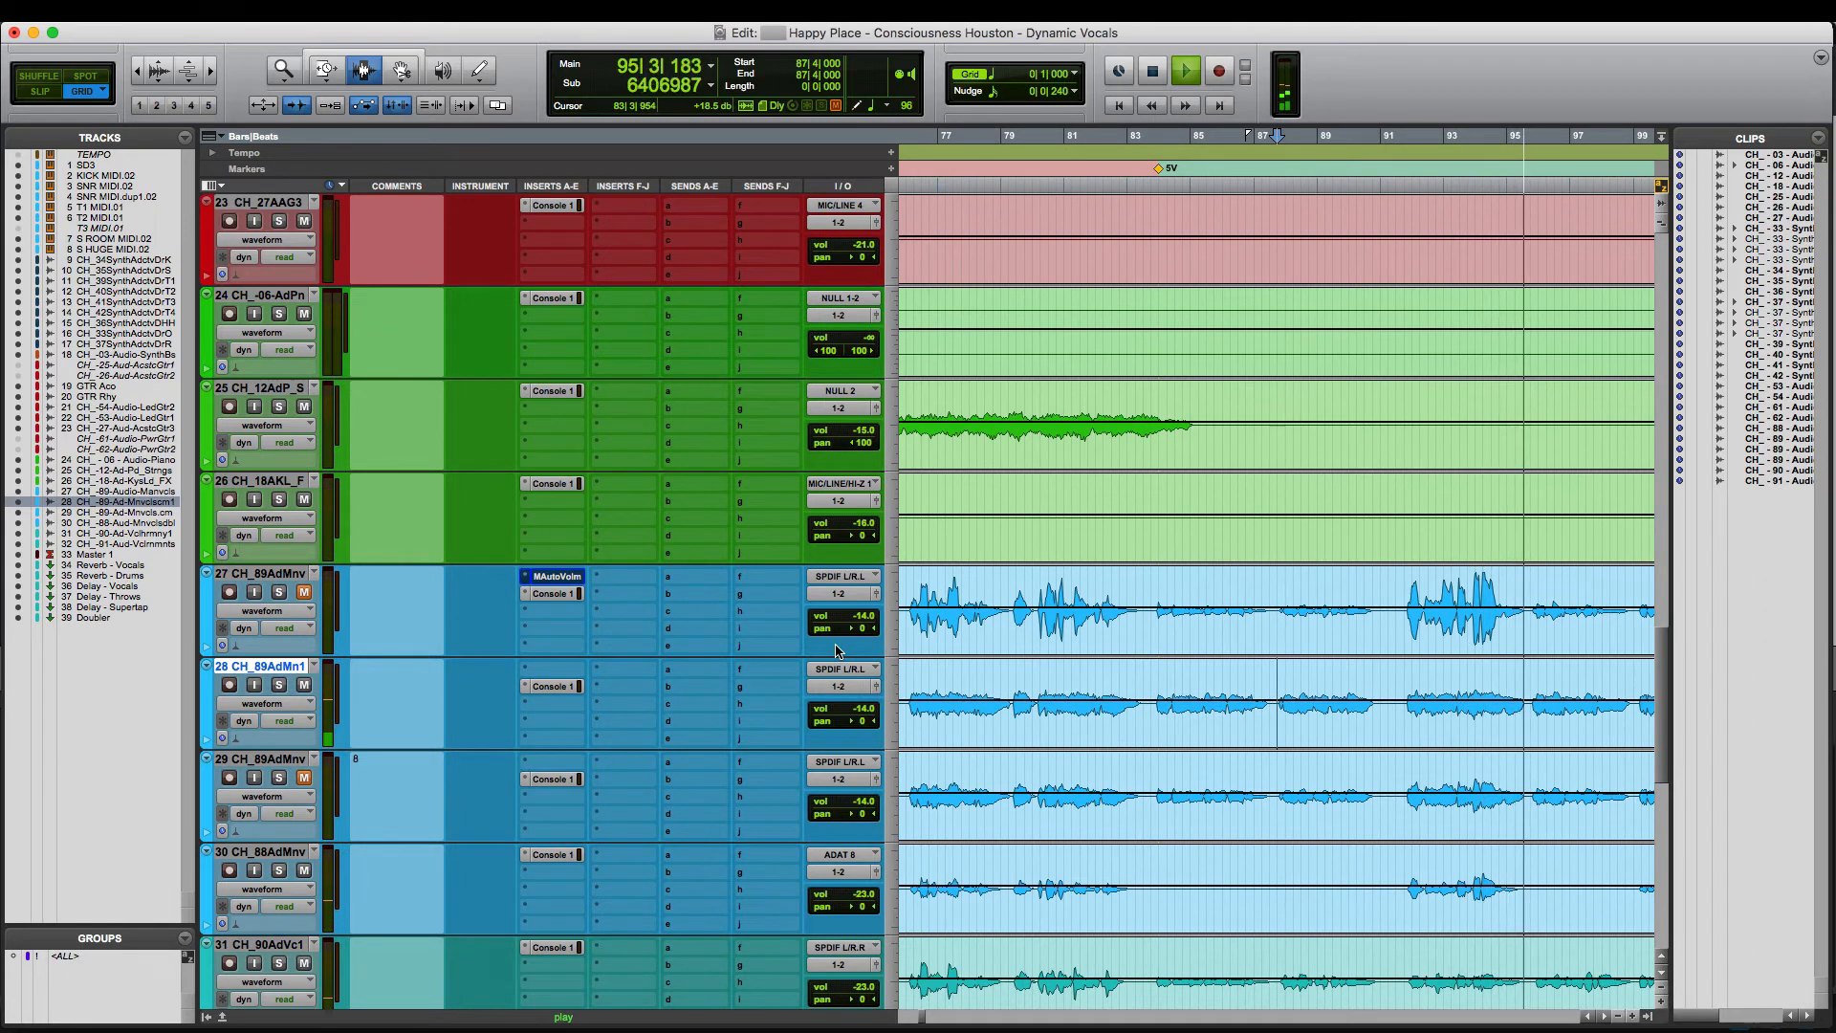
key(space)
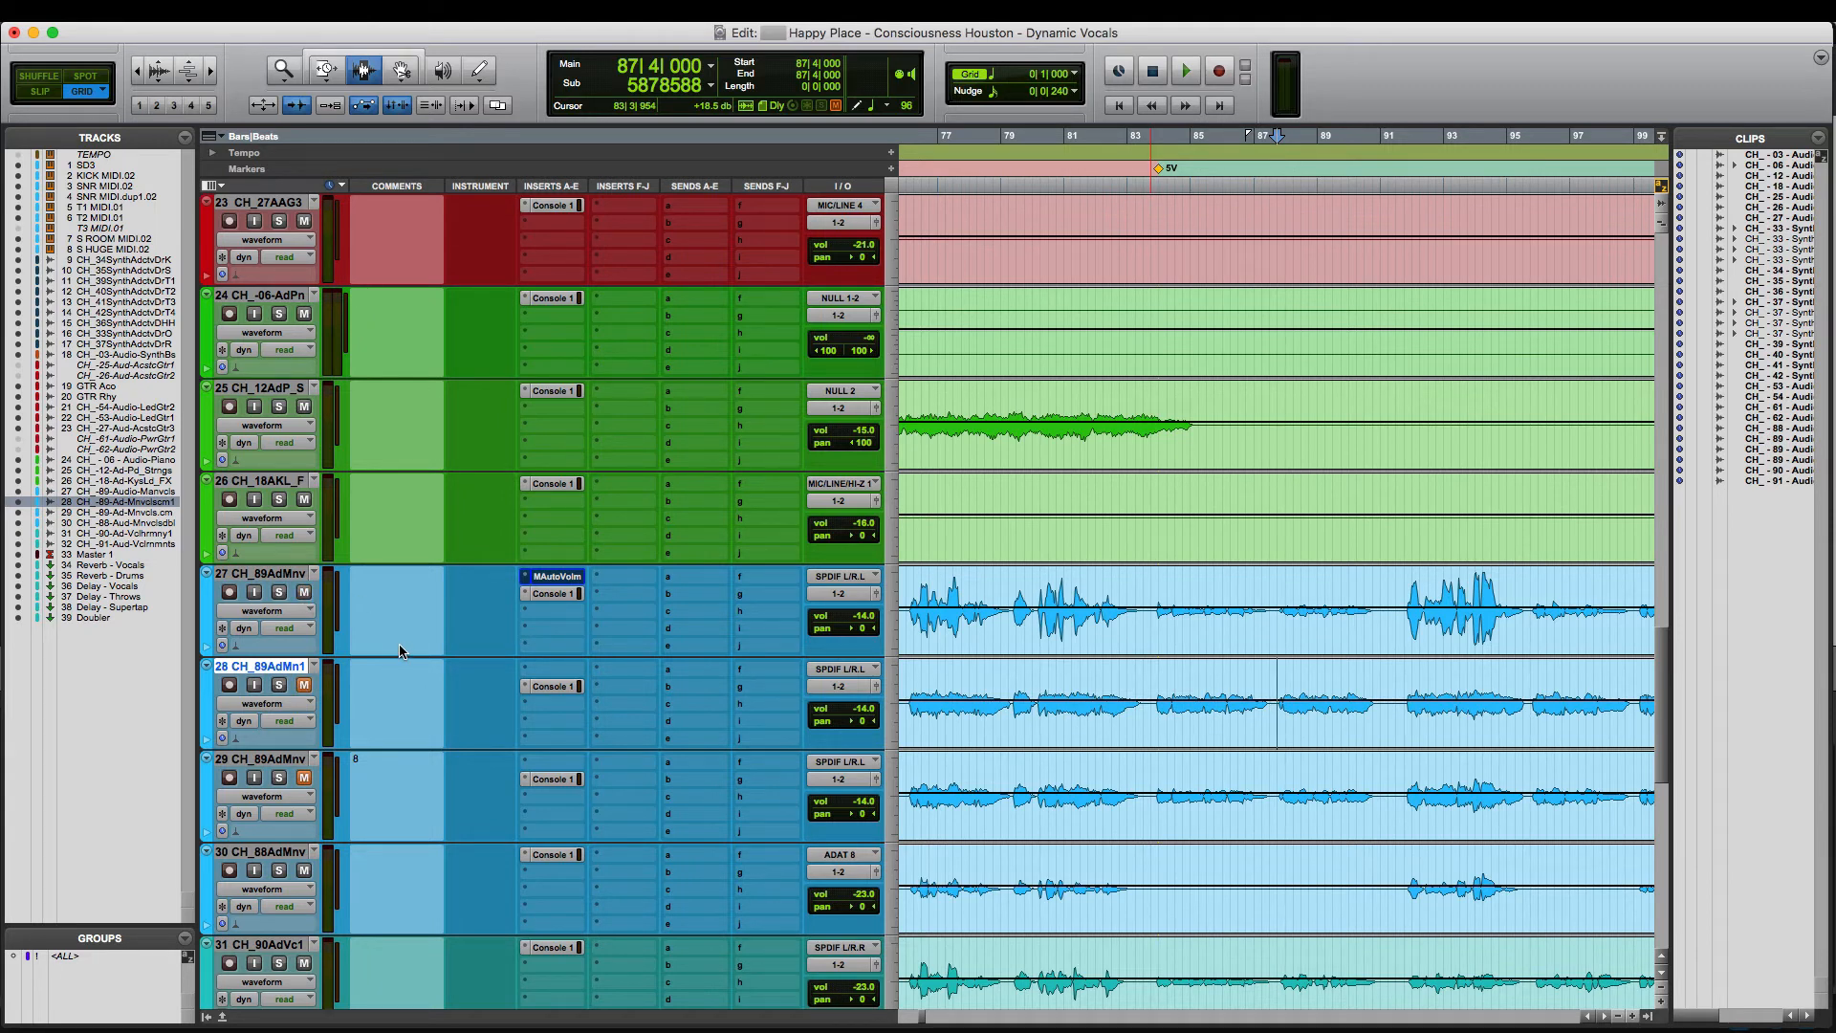
- Compare the original vocal with the 16 dB version over the quiet phrase, selecting bar 87, beat 4 to bar 91, beat 1
key(space)
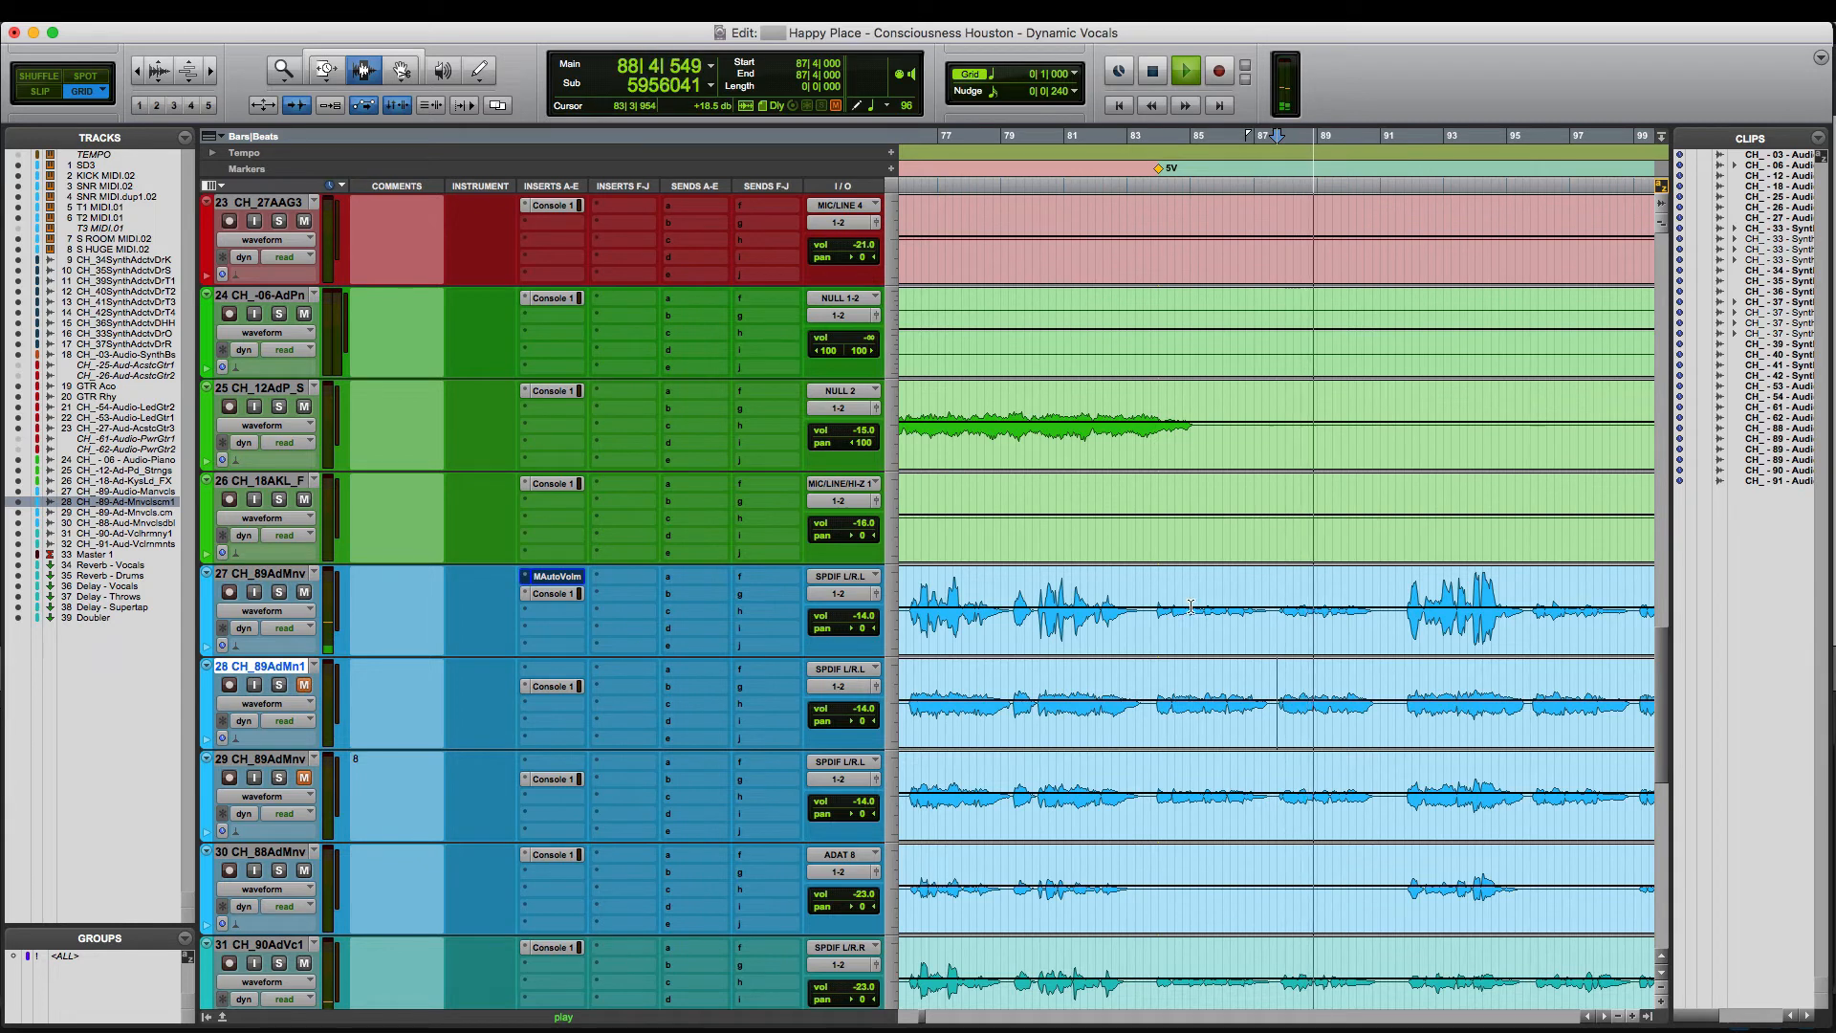
key(space)
drag(1278, 612, 1379, 691)
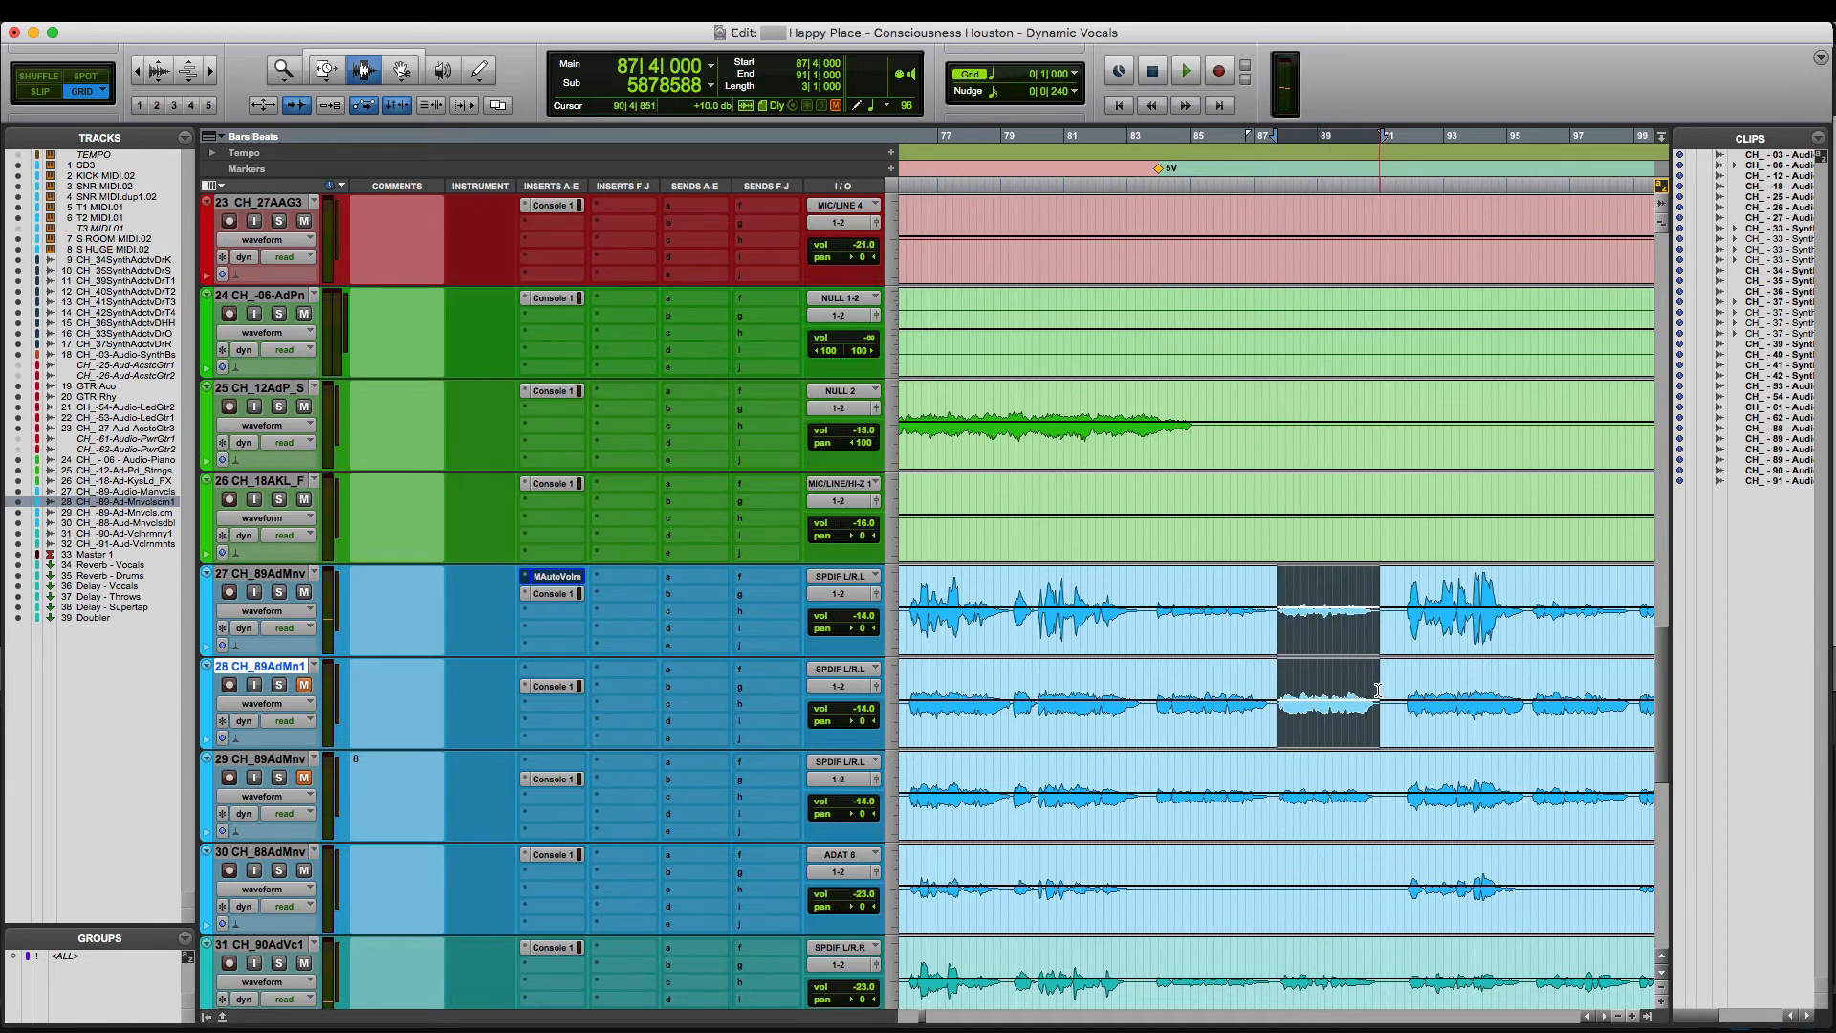
key(space)
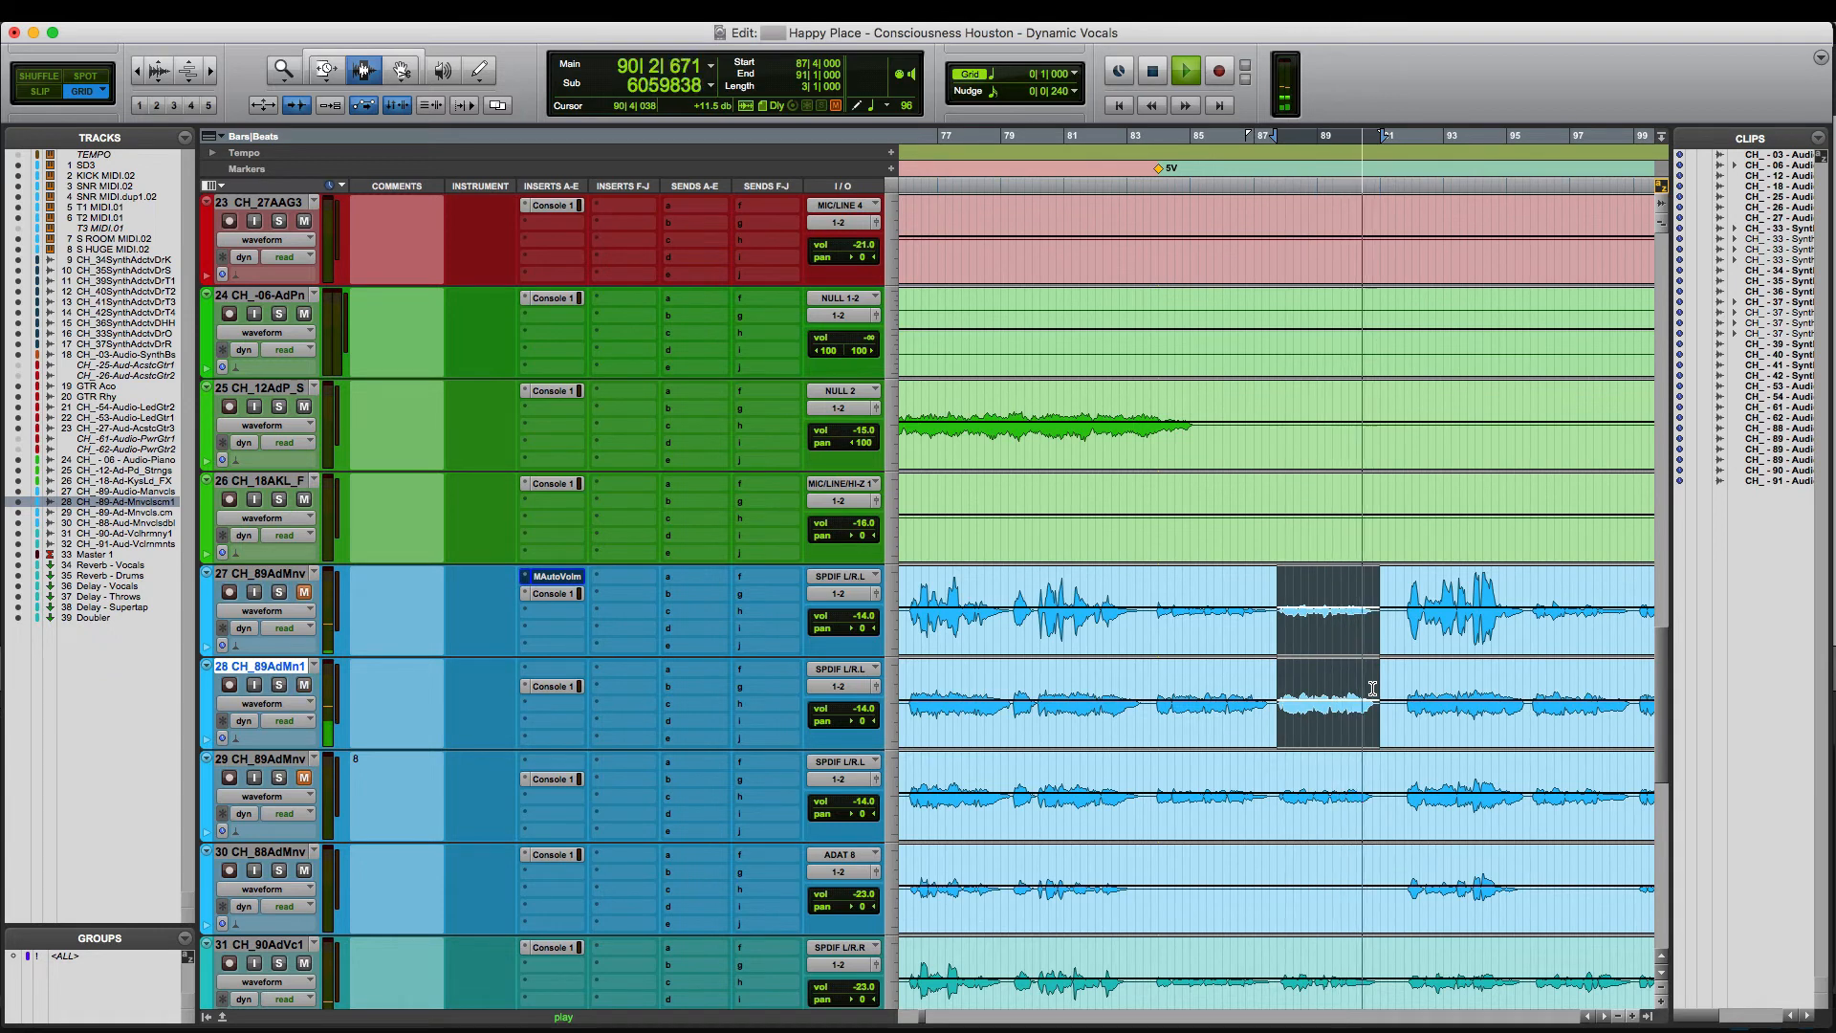
- Move the playback start to bar 91, beat 3 and audition the loud phrase on the 16 dB version
click(1394, 685)
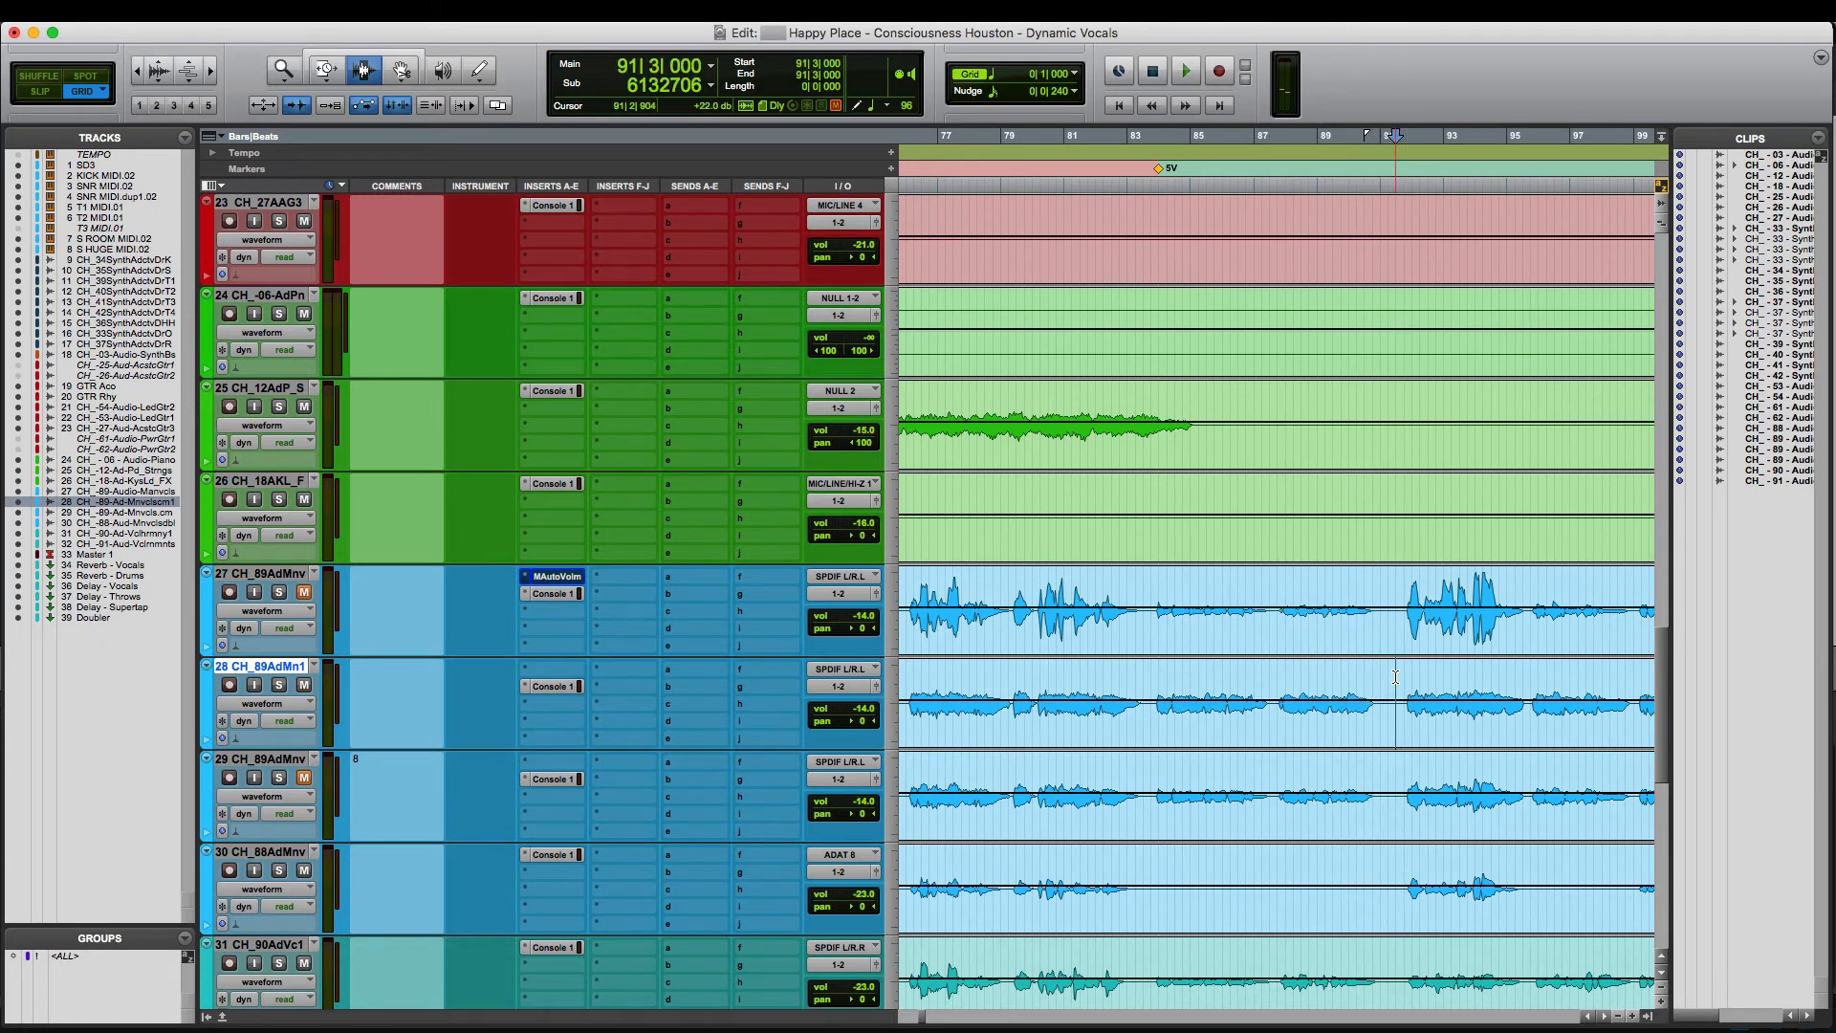
key(space)
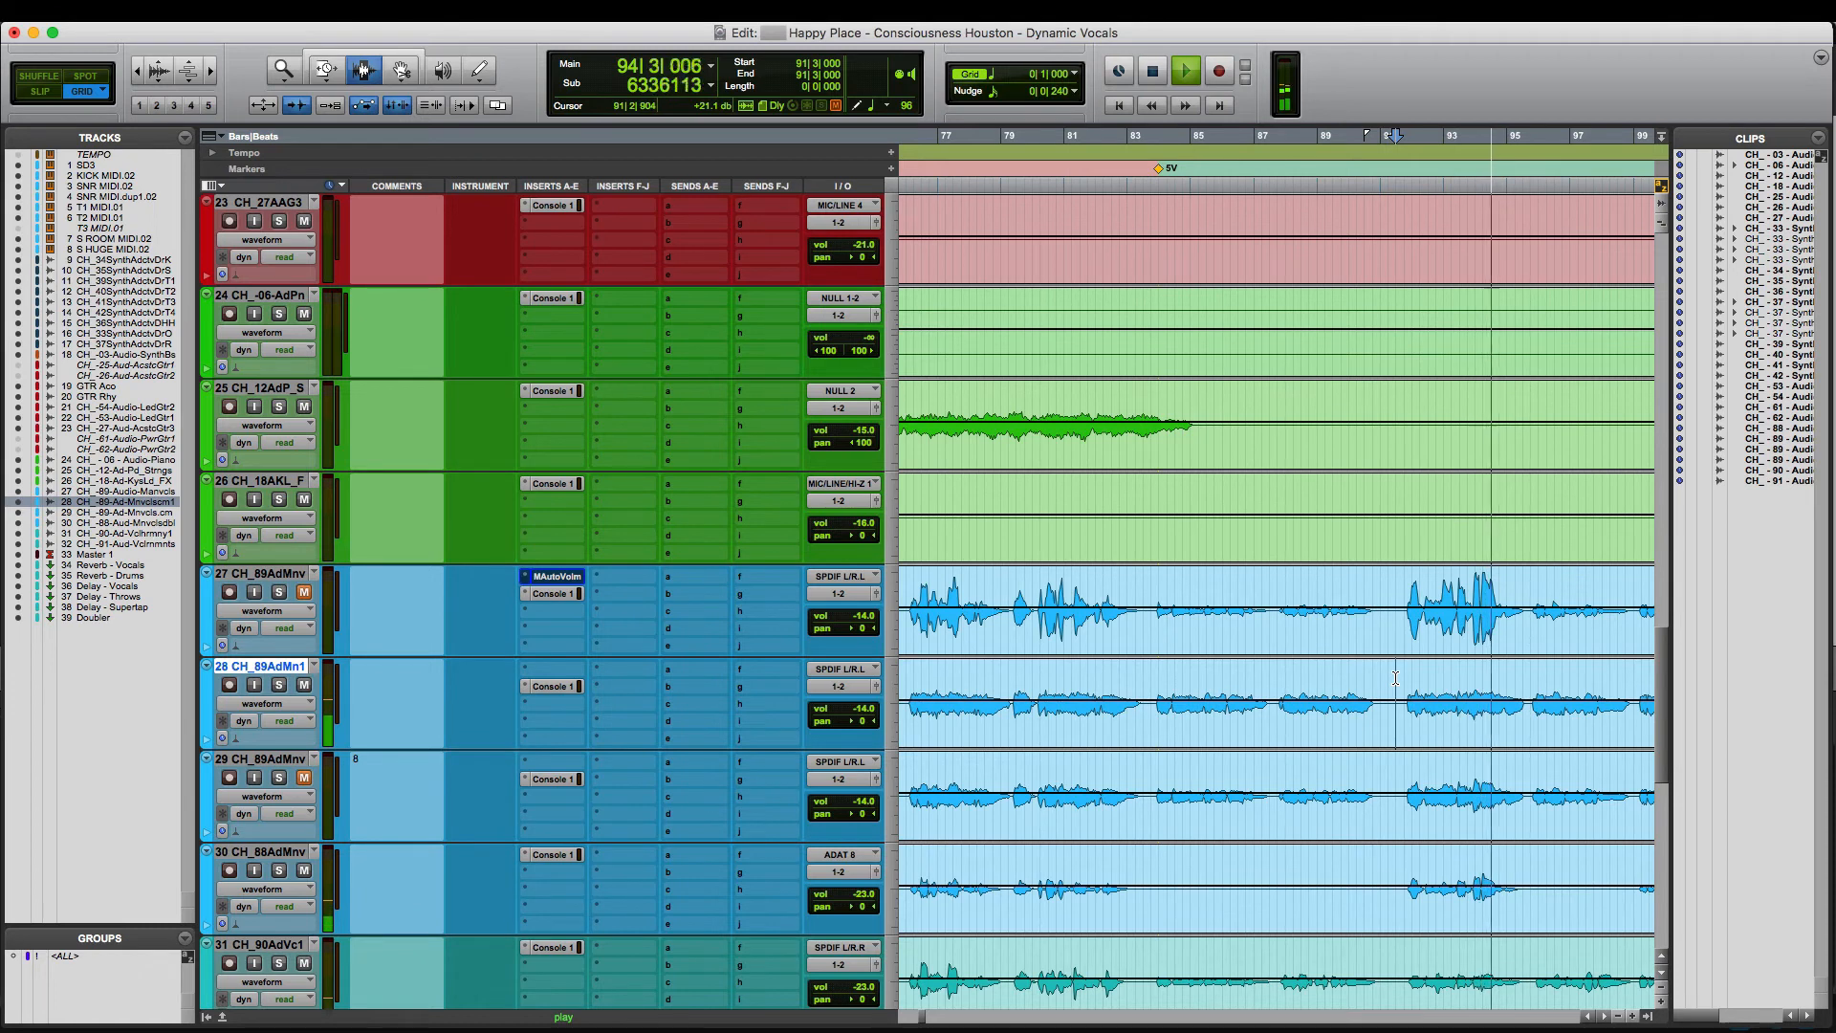
key(space)
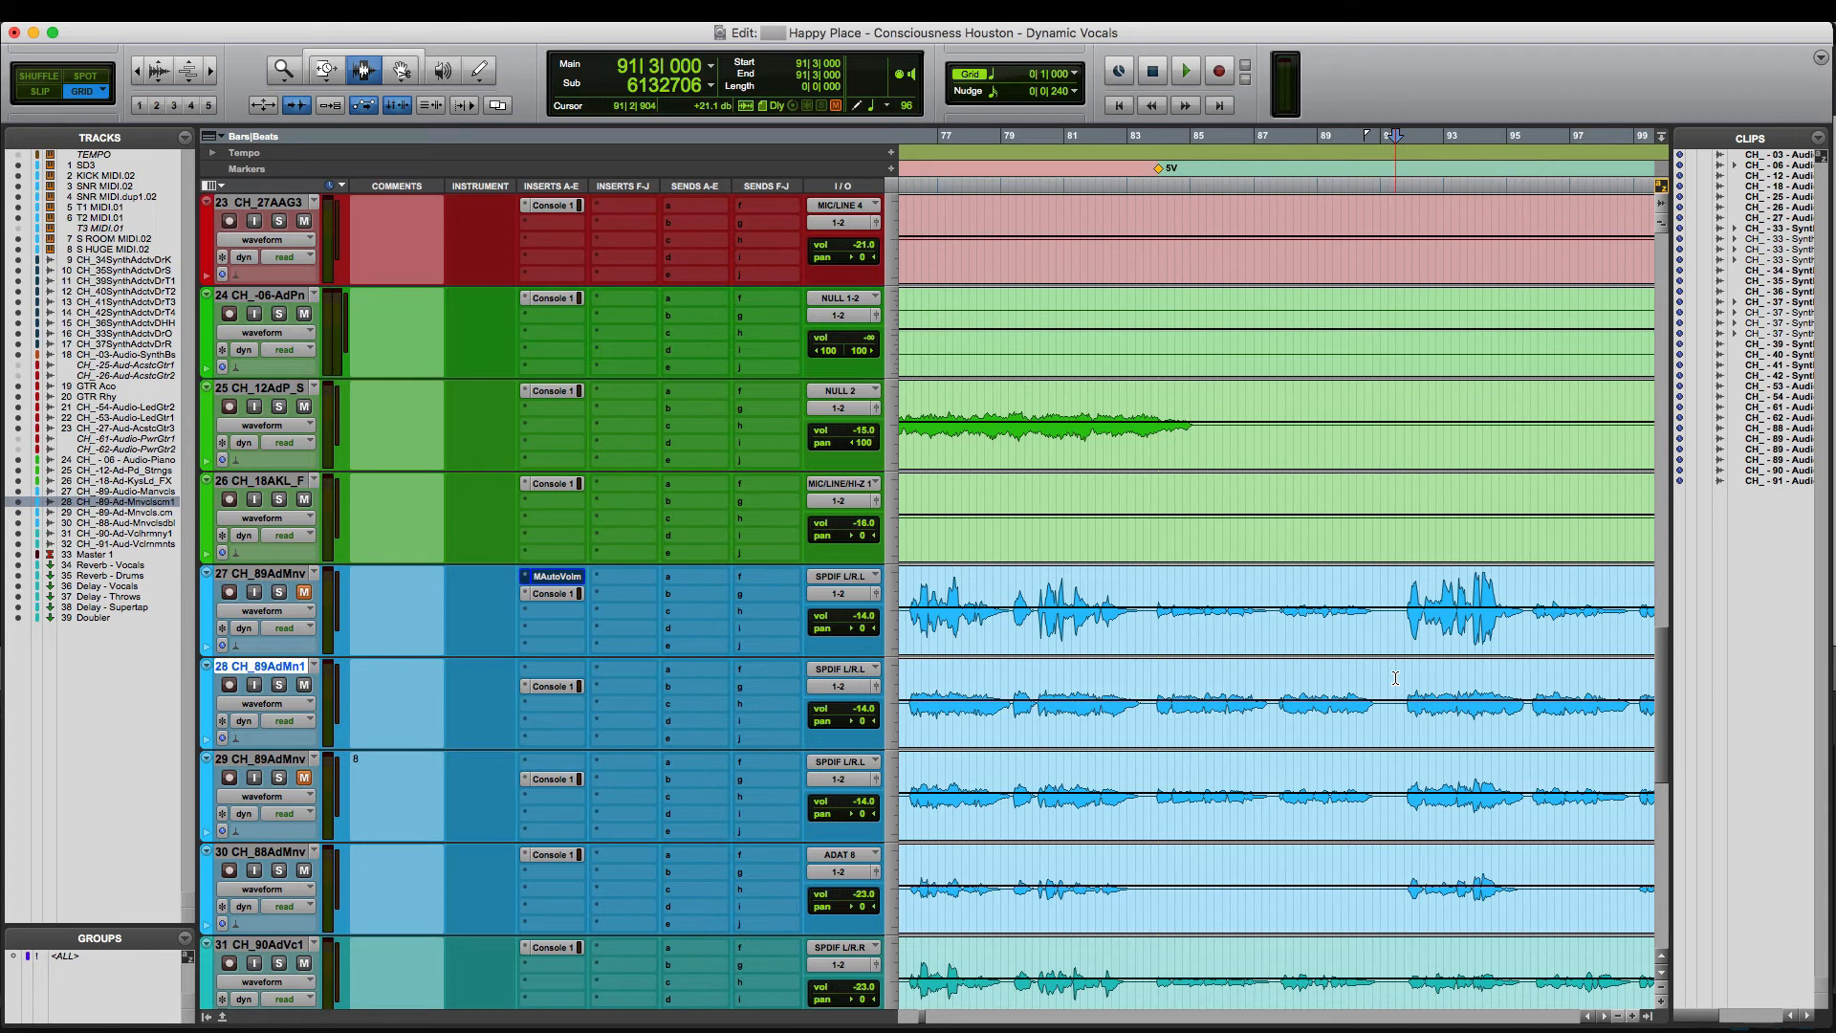
- Enter 16 as the new committed vocal's comment, and switch listening to the 8 dB version by muting the 16 dB track
click(362, 694)
key(Return)
click(304, 687)
click(304, 779)
- Check the Range setting in MAutoVolume on the original main vocal and close the plug-in
click(577, 578)
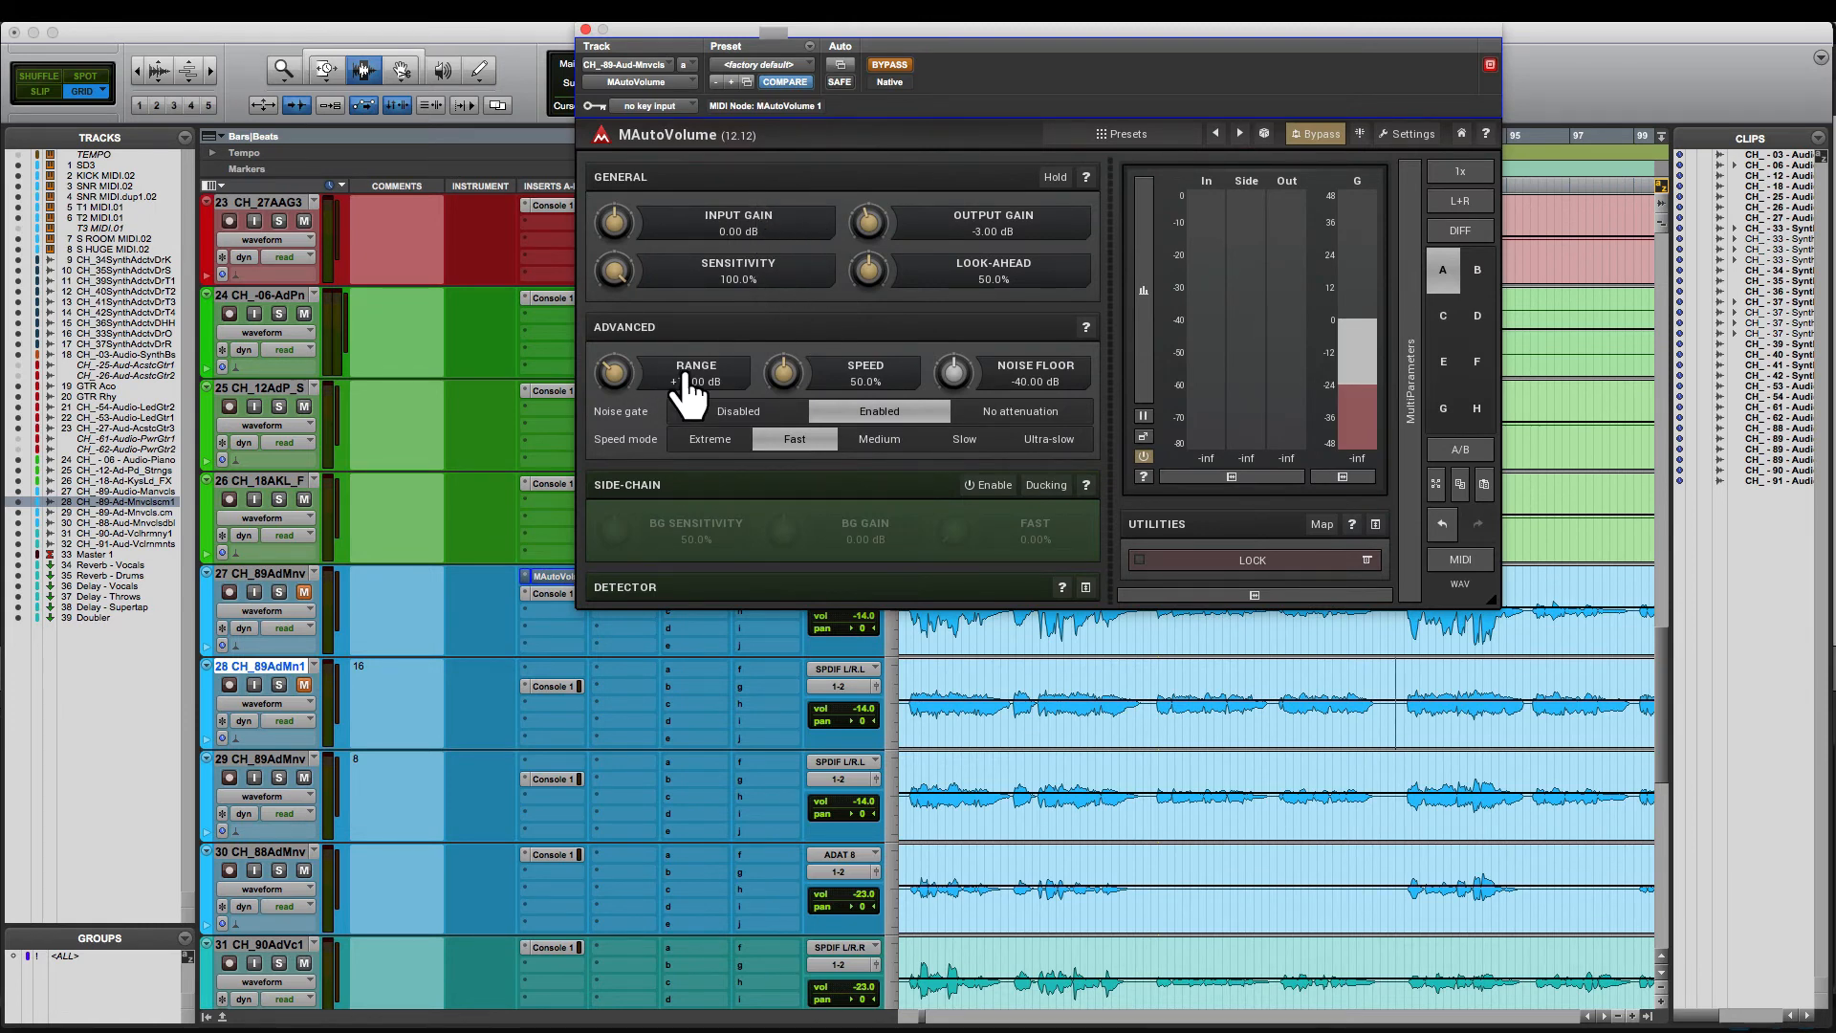
click(585, 30)
- Move the playback start on the 8 dB vocal to bar 68, beat 1 and audition it
key(r)
key(r)
key(r)
key(r)
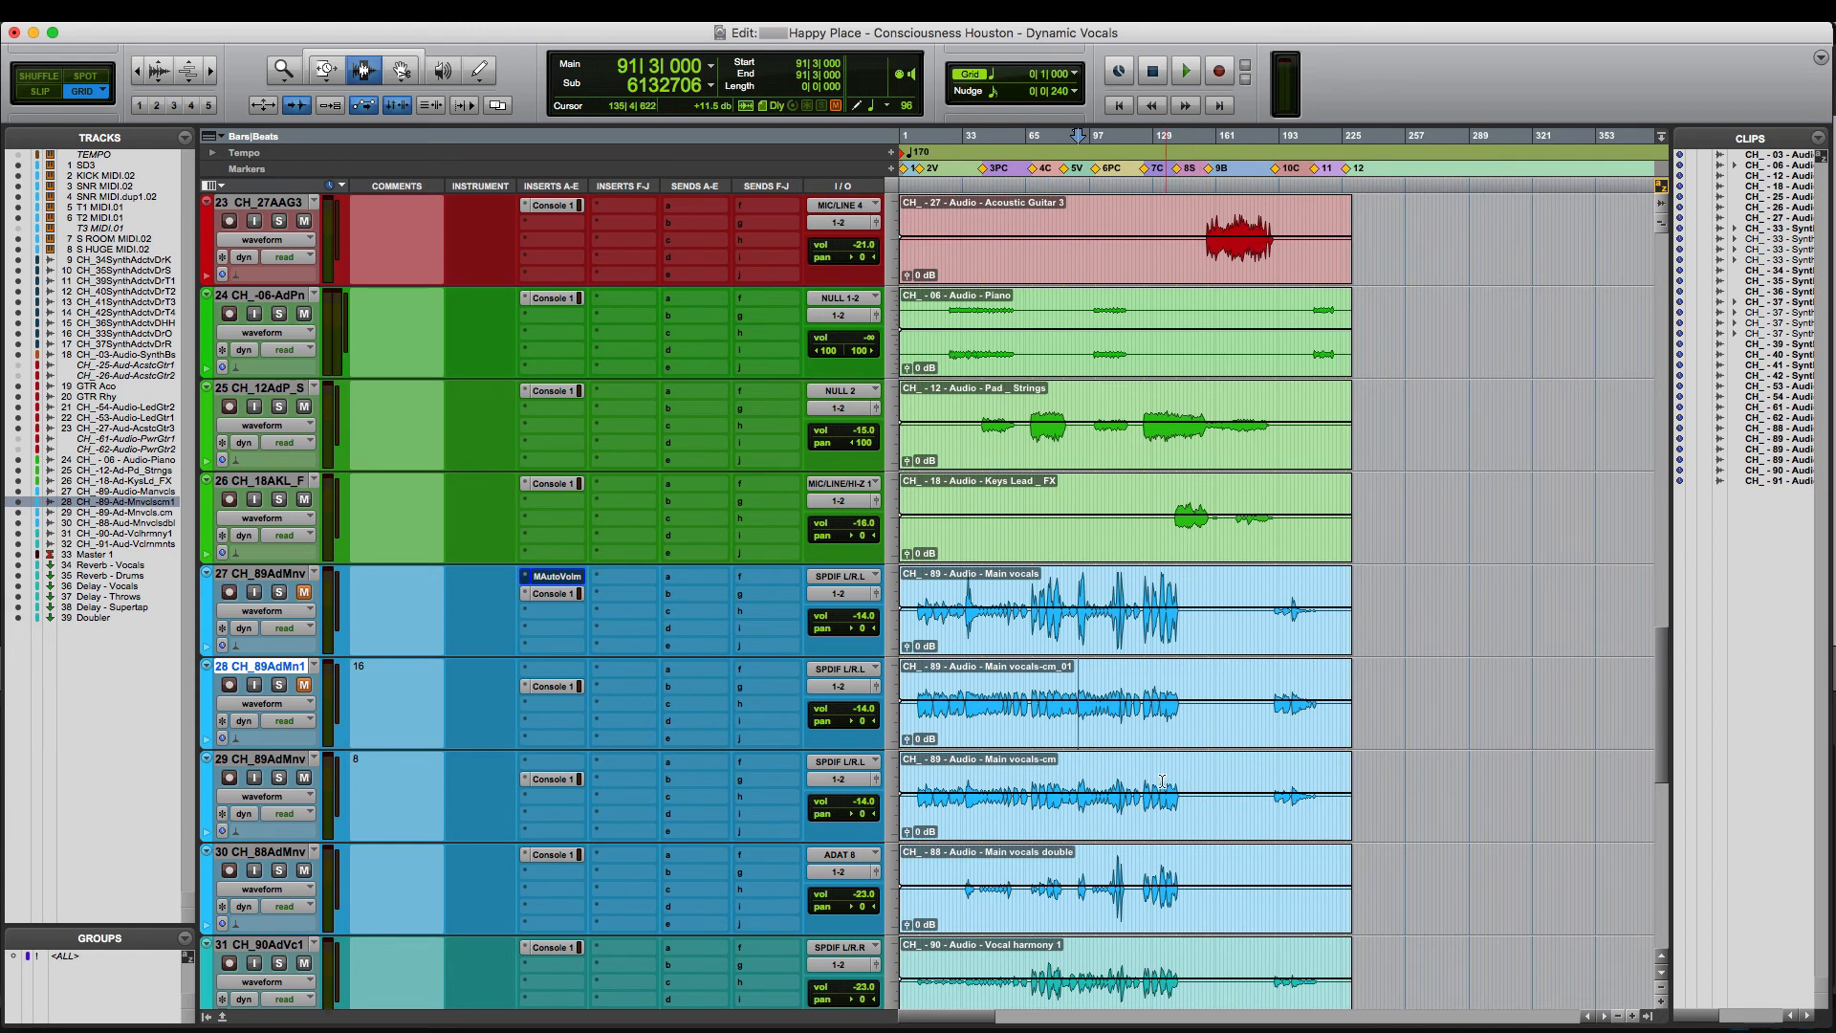
double_click(1155, 782)
key(t)
click(1213, 792)
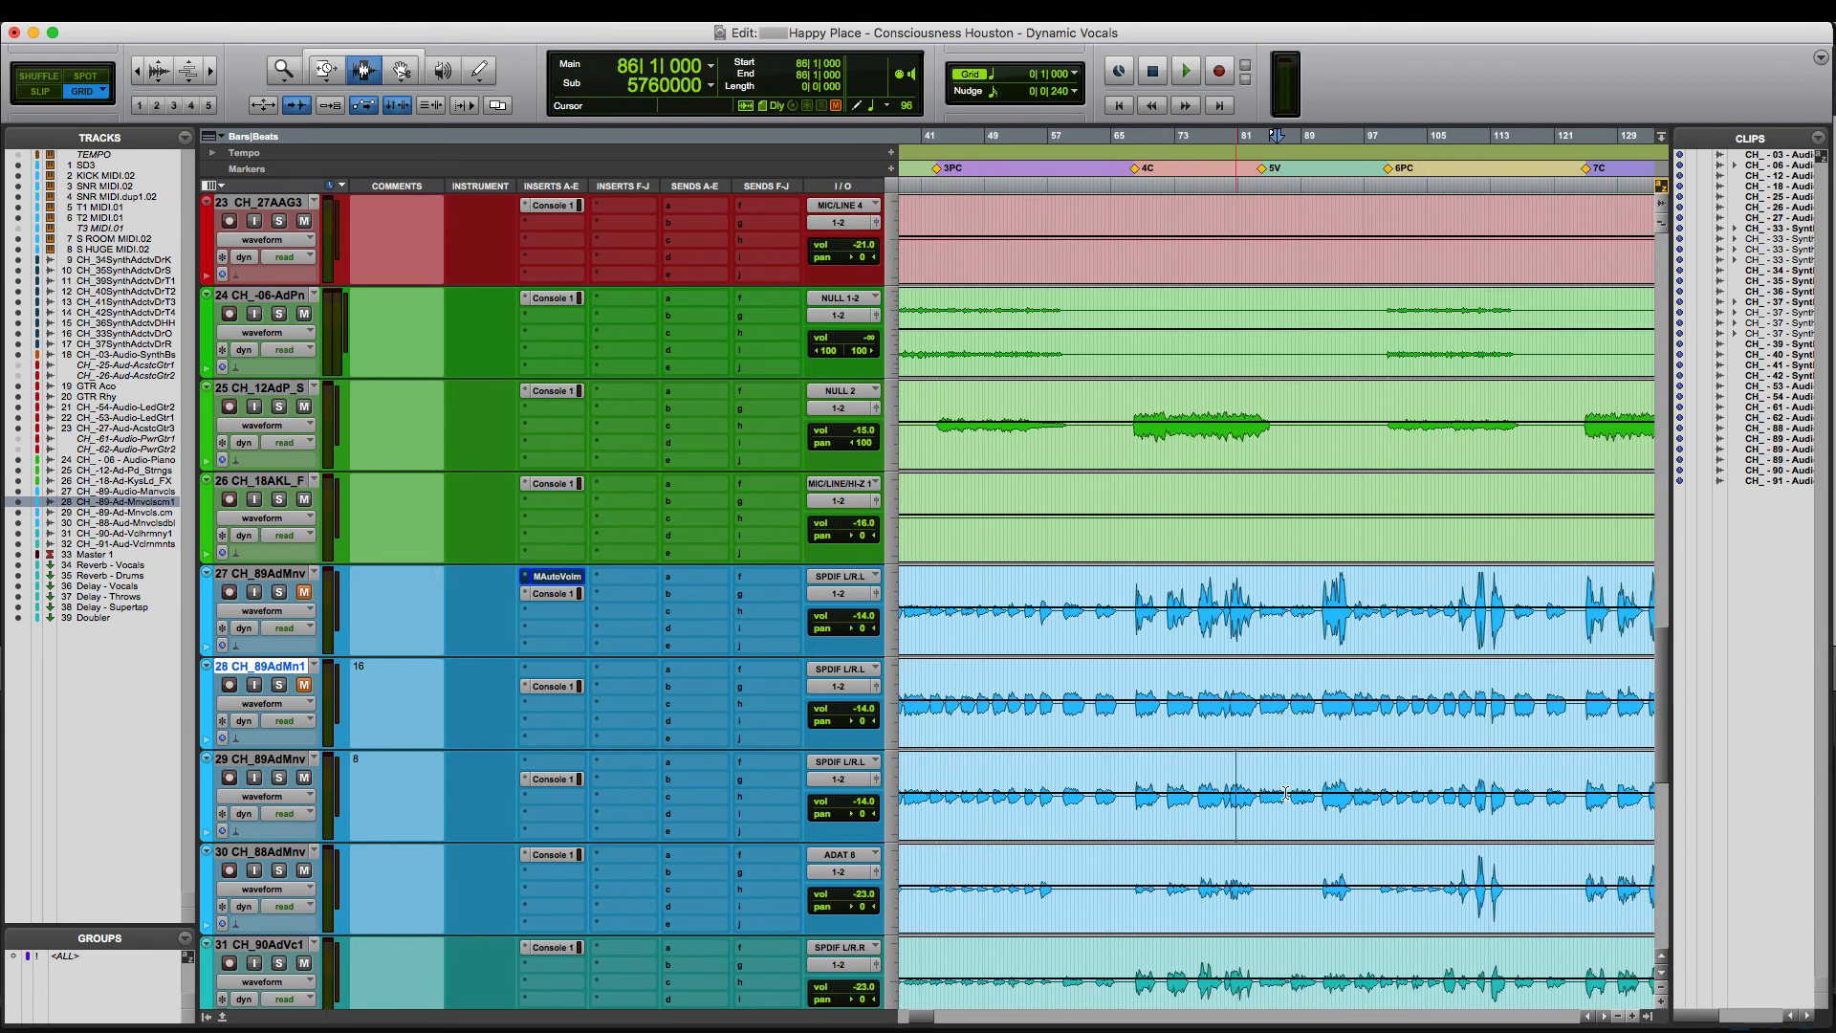
key(t)
click(1305, 794)
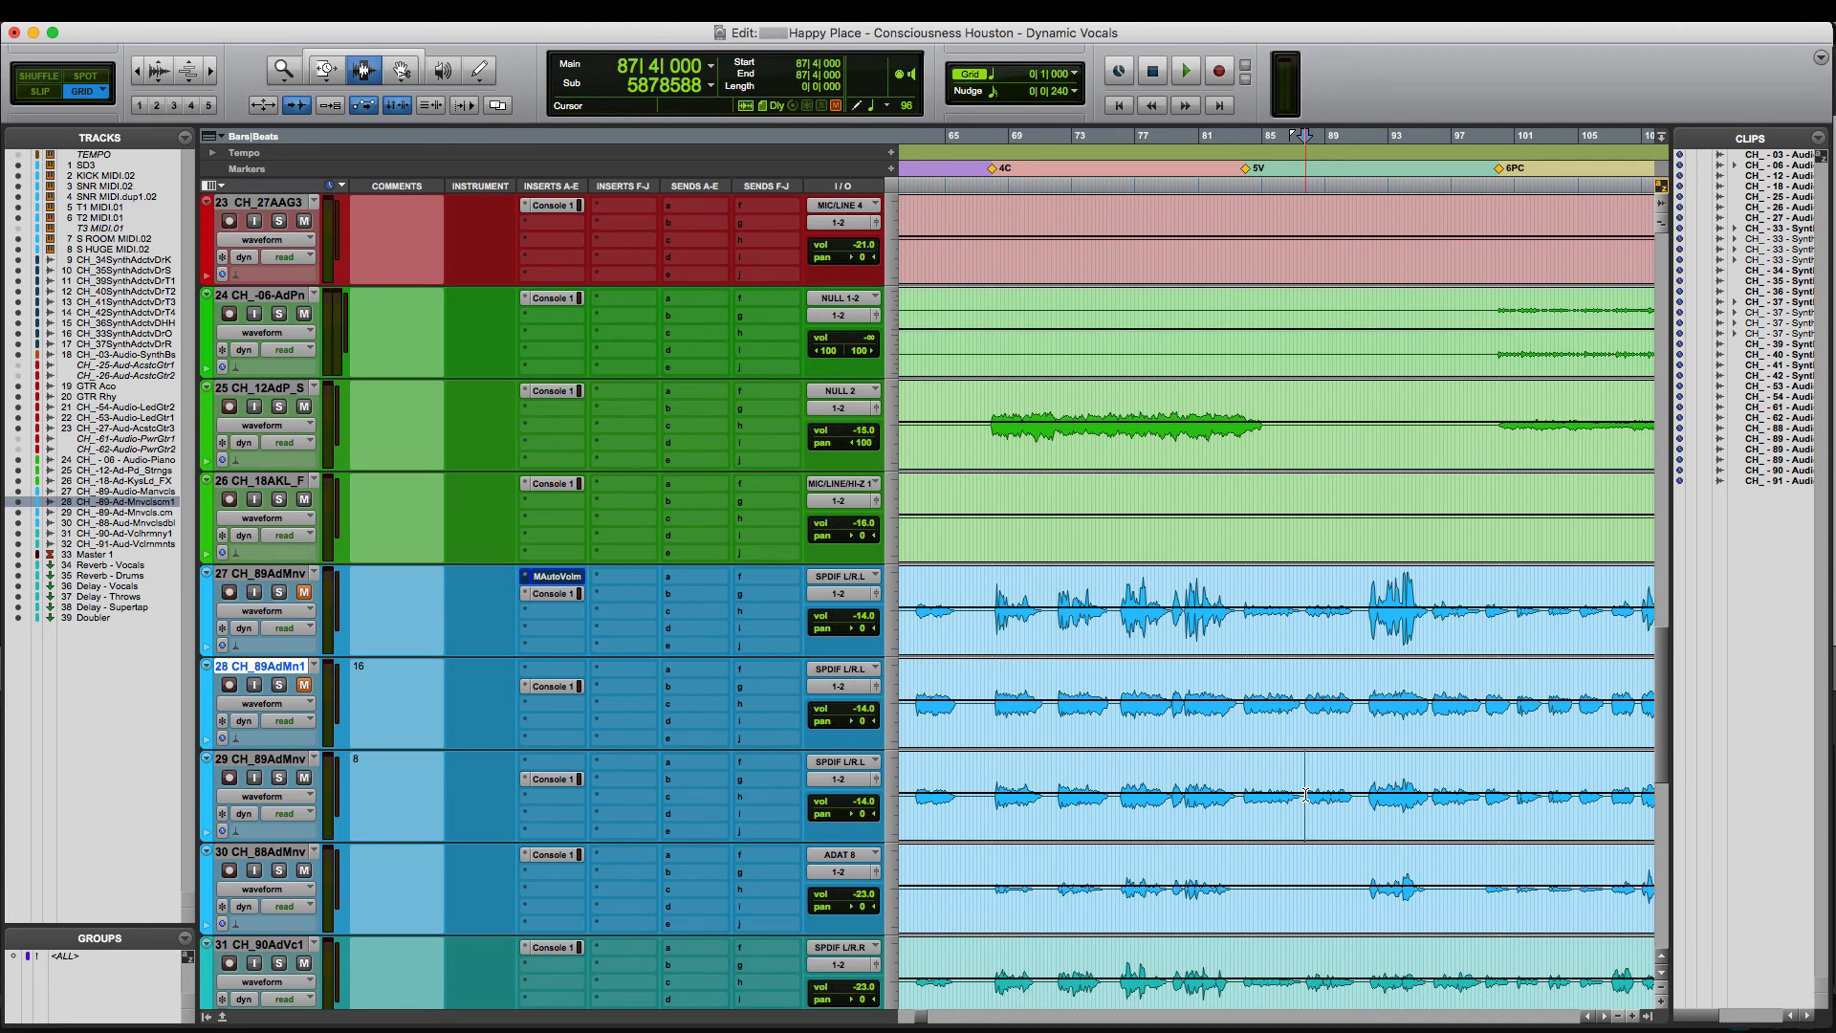
key(space)
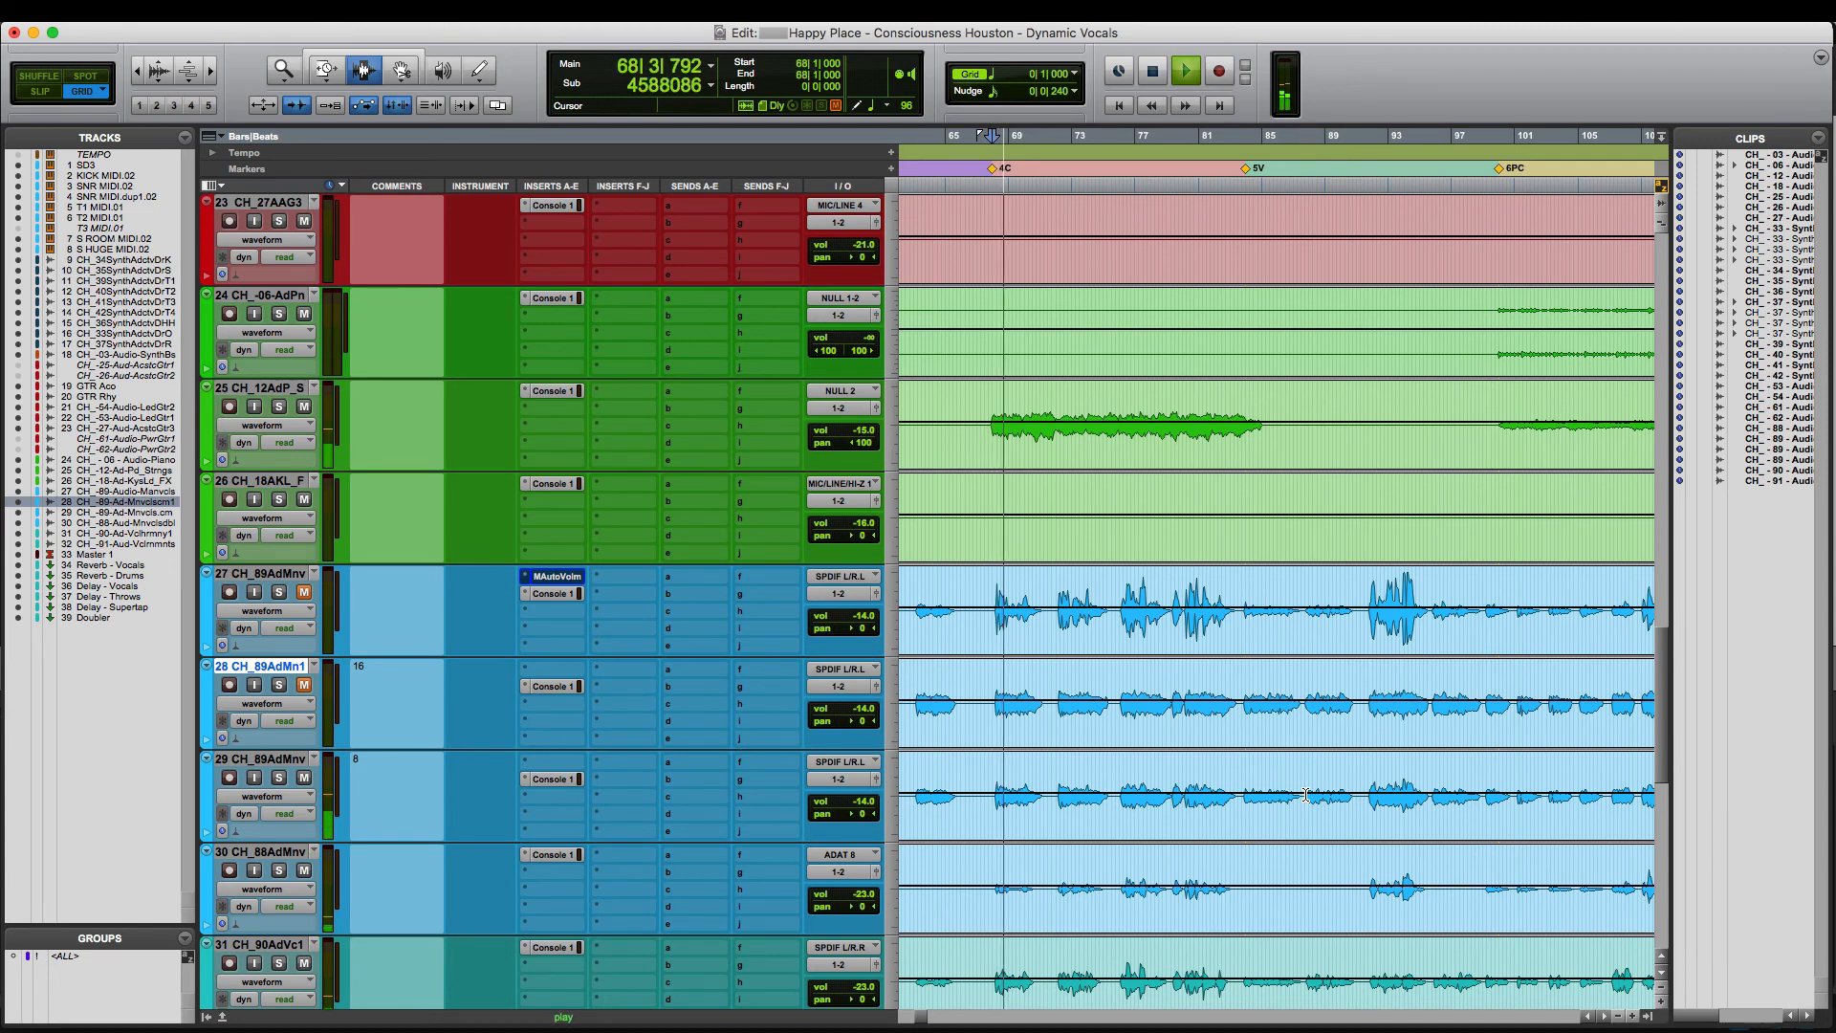